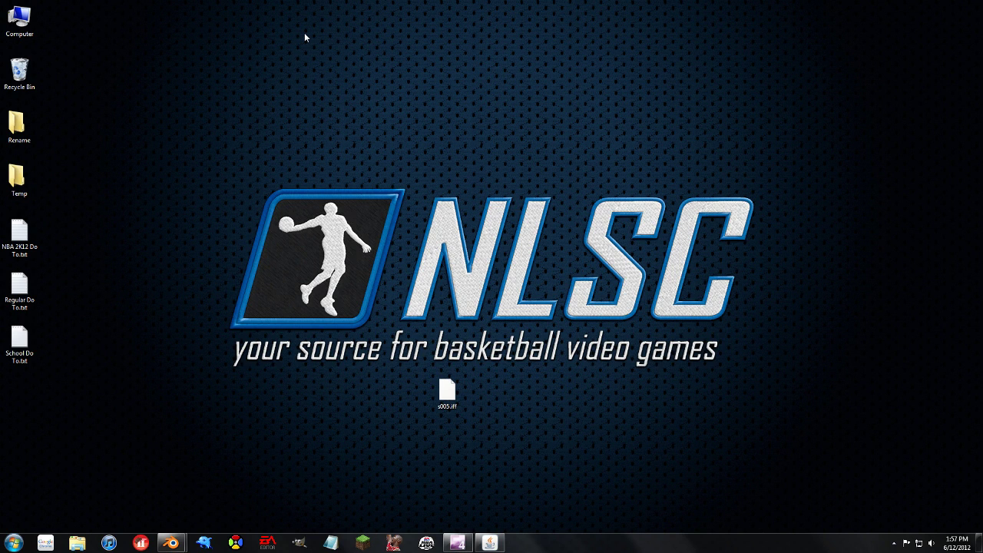
# Step: Switch to the NBA2K-2012 Mod Tool and open the s005.iff file from the desktop
pyautogui.click(489, 542)
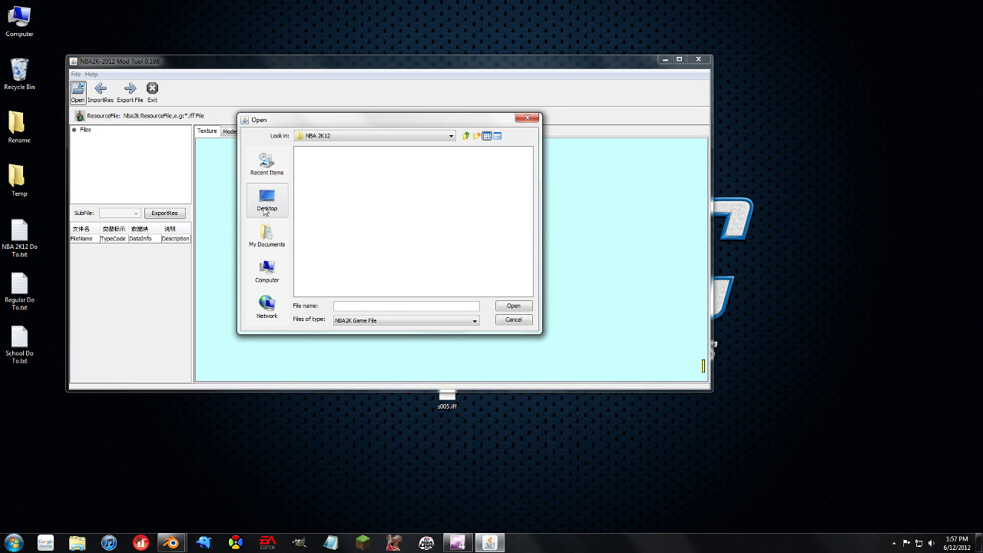
pyautogui.click(265, 209)
pyautogui.doubleClick(315, 217)
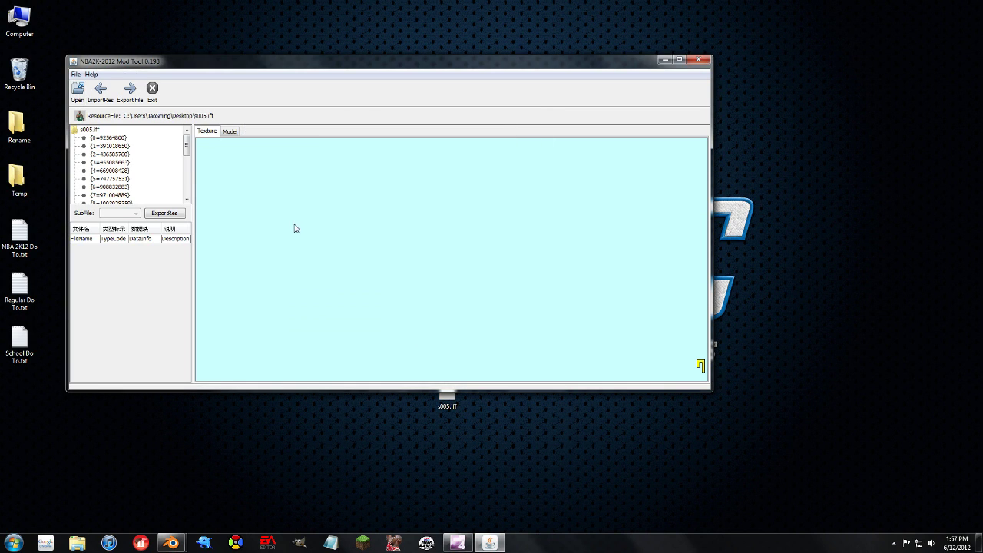
pyautogui.click(117, 185)
pyautogui.click(114, 137)
pyautogui.click(109, 154)
pyautogui.click(109, 170)
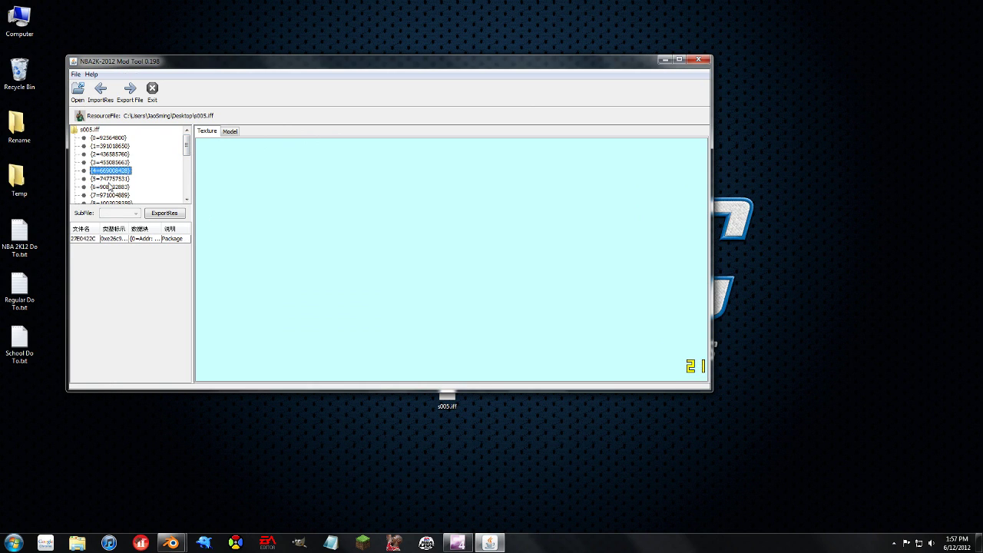
pyautogui.click(110, 178)
pyautogui.click(135, 213)
pyautogui.moveTo(137, 232); pyautogui.dragTo(137, 271)
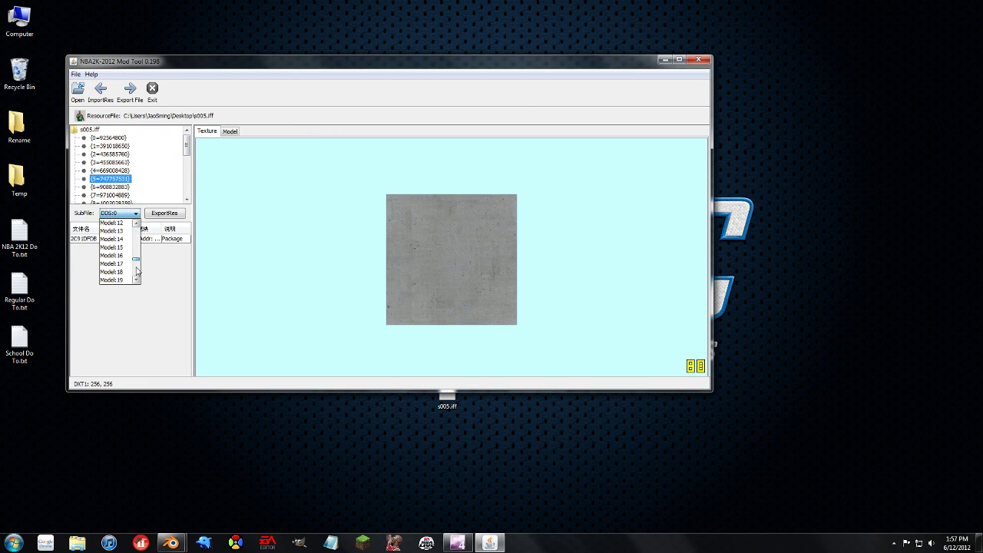
pyautogui.click(120, 231)
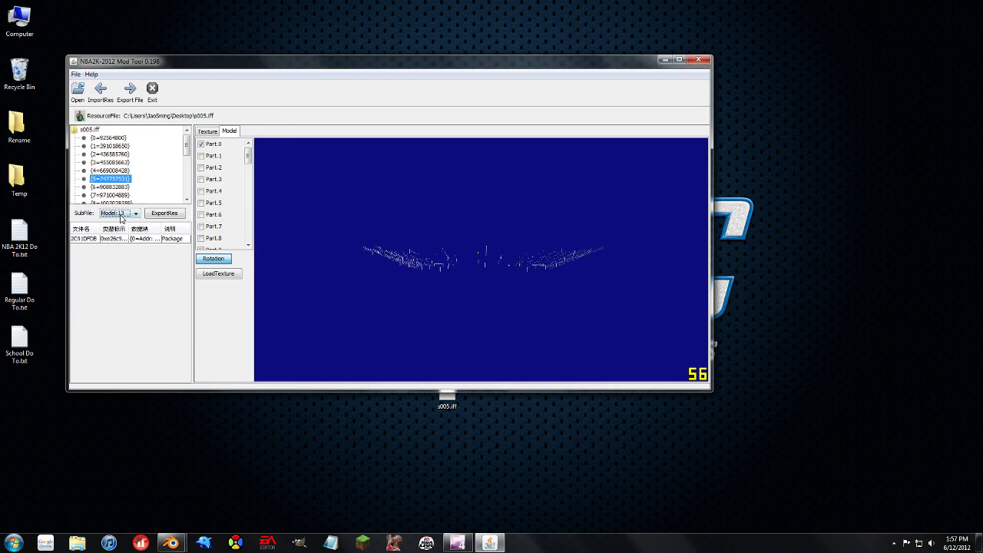
pyautogui.click(130, 291)
pyautogui.click(135, 213)
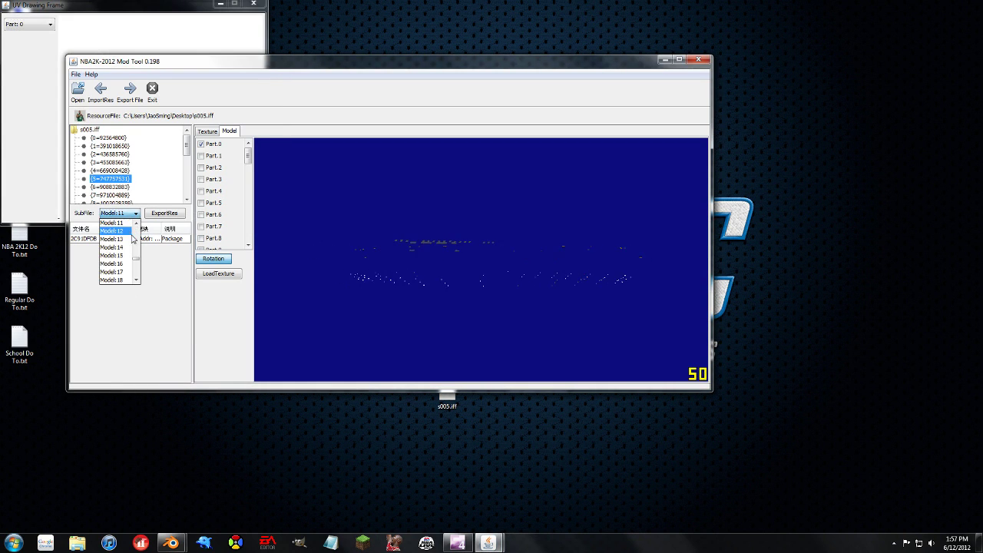
pyautogui.click(116, 248)
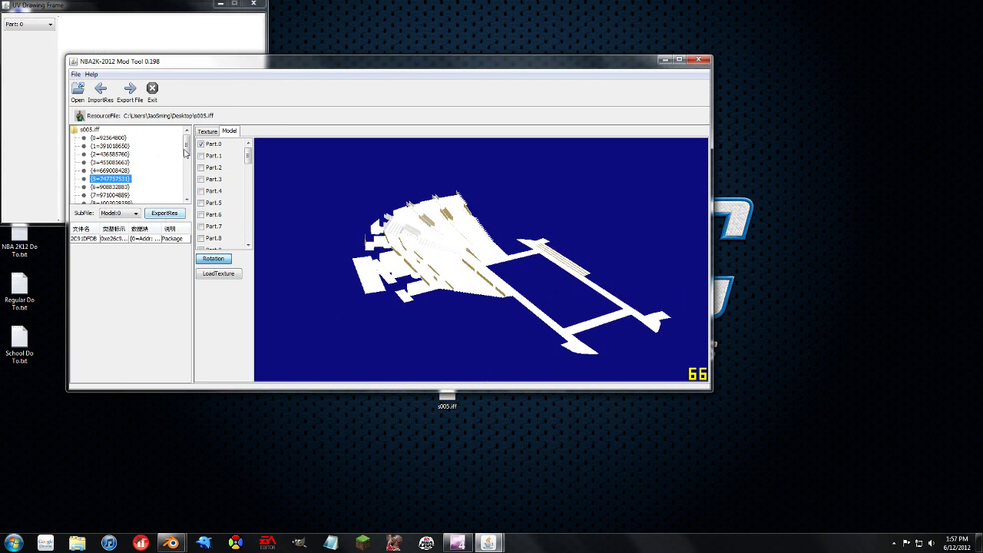
# Step: Load Model:0 of resource entry 22, the basketball hoop, into the model preview
pyautogui.moveTo(185, 150); pyautogui.dragTo(186, 183)
pyautogui.click(115, 204)
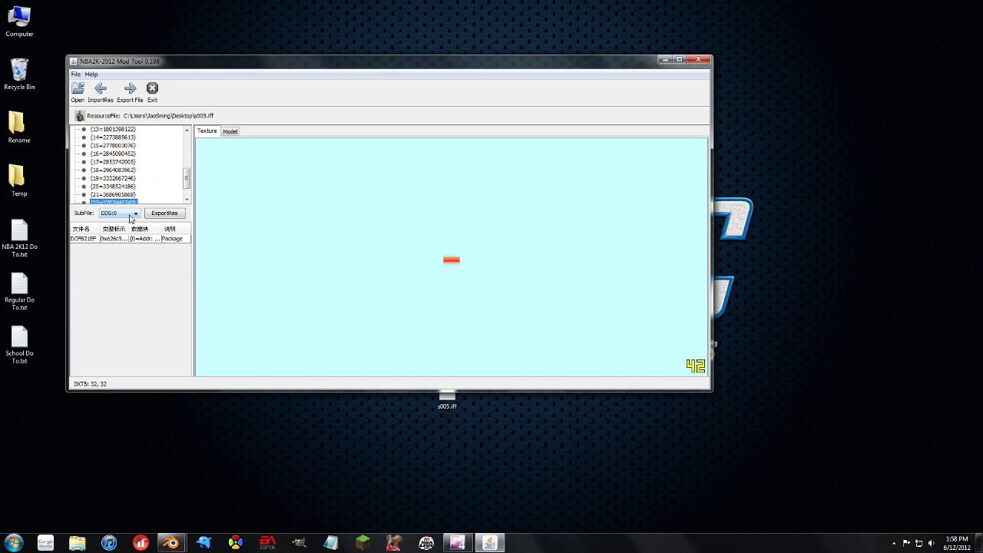
pyautogui.click(130, 215)
pyautogui.scroll(-4, 121, 253)
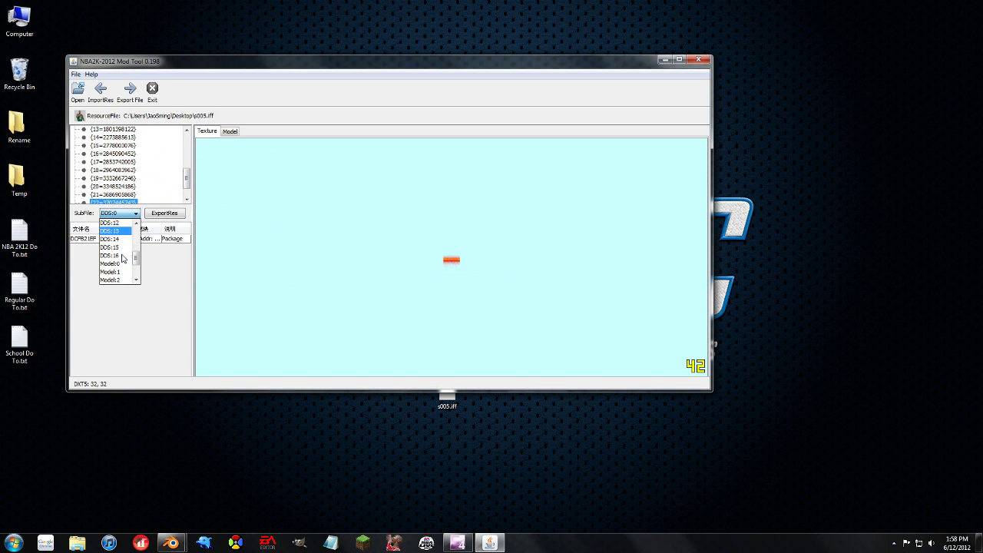
pyautogui.click(111, 263)
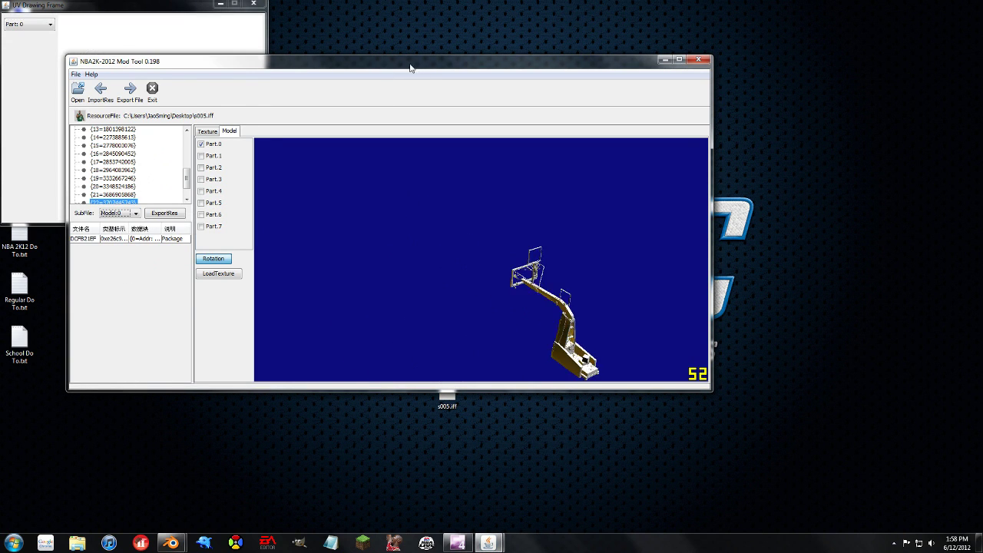
pyautogui.moveTo(409, 66); pyautogui.dragTo(468, 74)
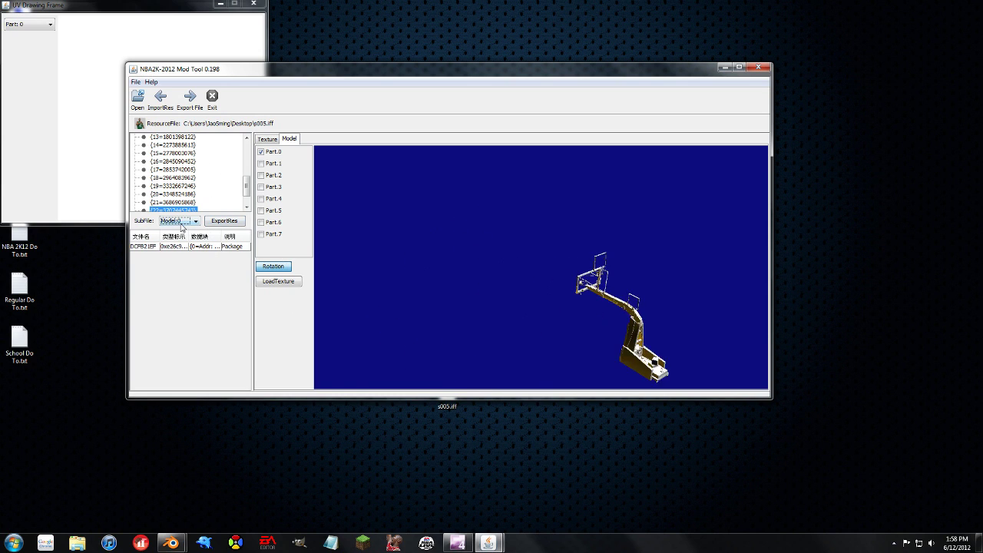
# Step: Show Part.1 together with Part.0 in the preview to inspect both basket stands
pyautogui.click(273, 164)
pyautogui.click(272, 176)
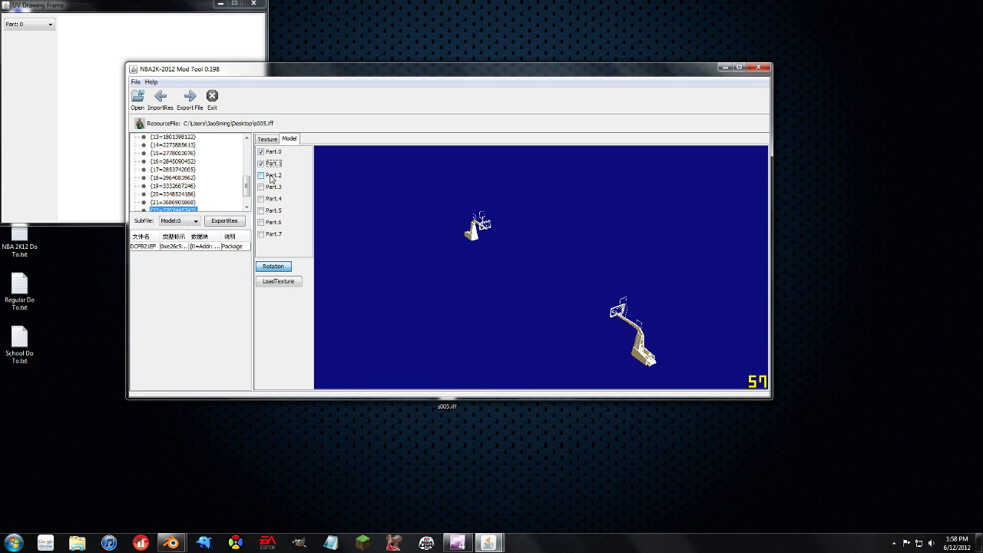
pyautogui.click(272, 176)
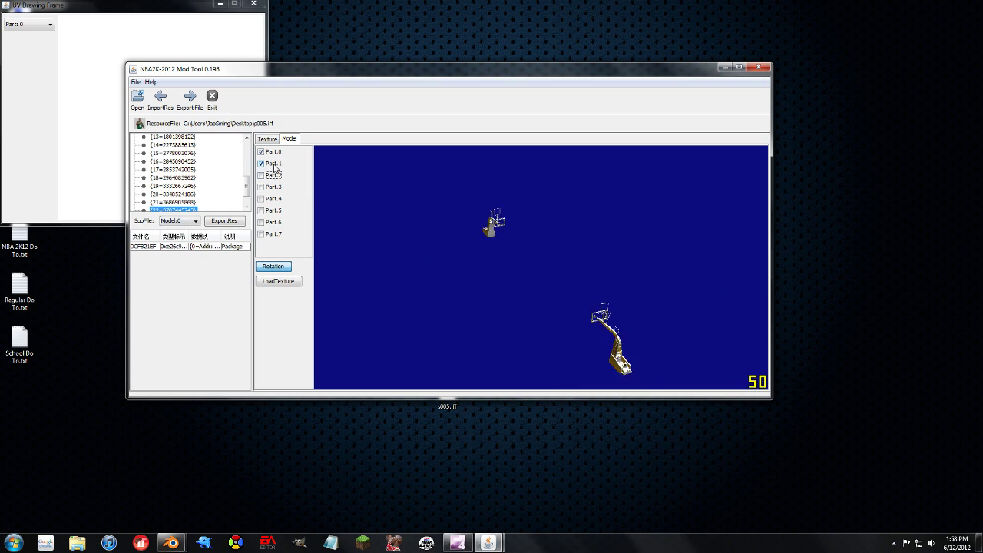
pyautogui.click(270, 164)
pyautogui.click(271, 164)
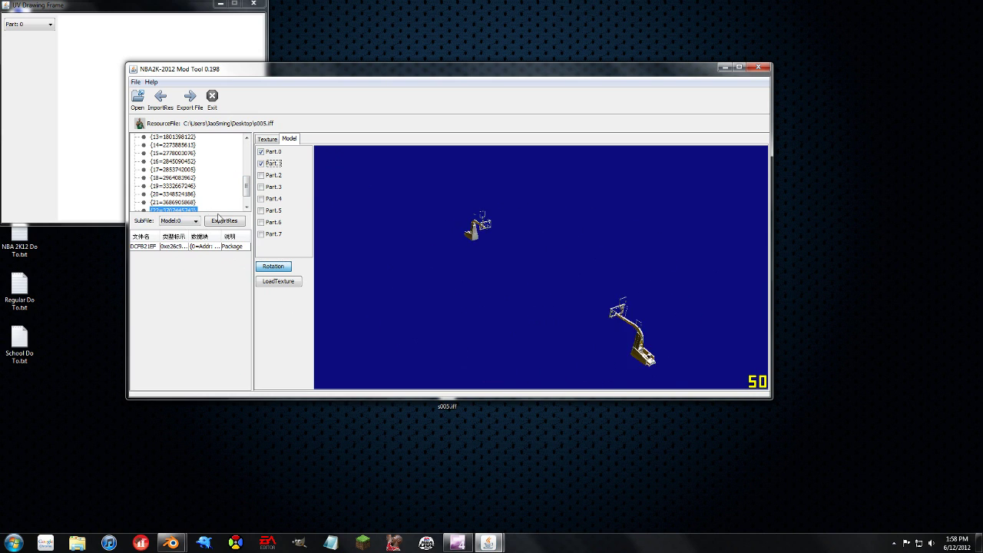
# Step: Export the basket model as an N2k 3DModel file named celticsbaskets into the Temp folder reached through My Documents
pyautogui.click(221, 222)
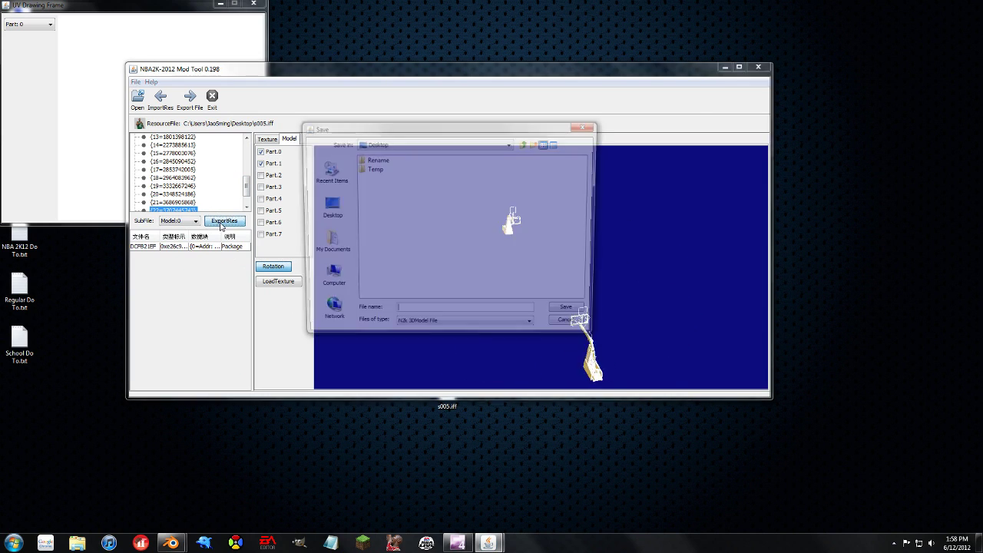
pyautogui.click(343, 254)
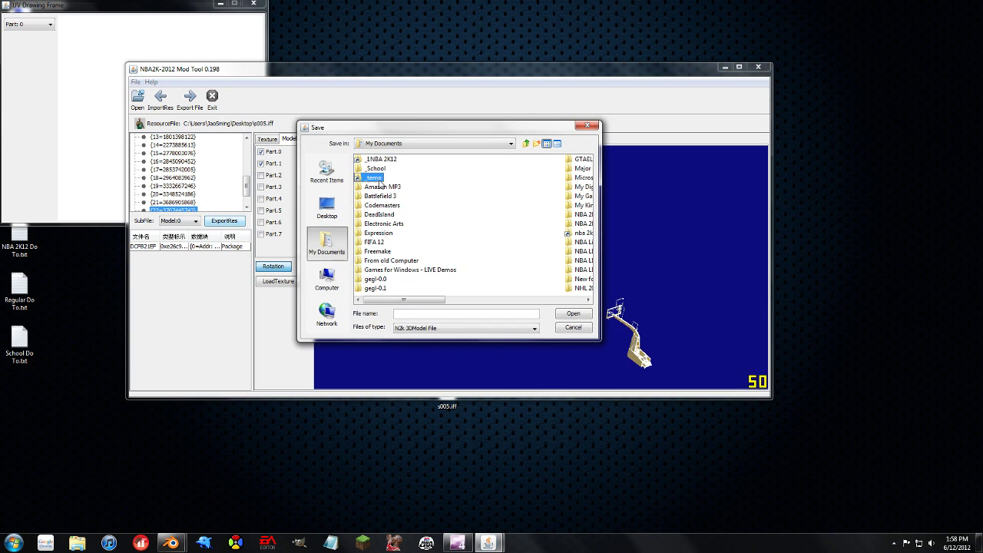
pyautogui.doubleClick(376, 177)
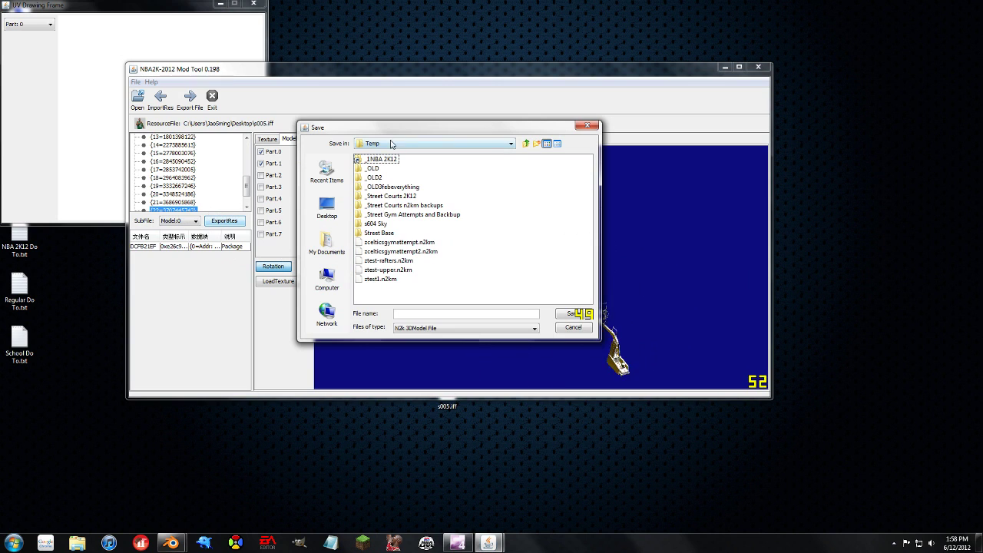
pyautogui.click(435, 144)
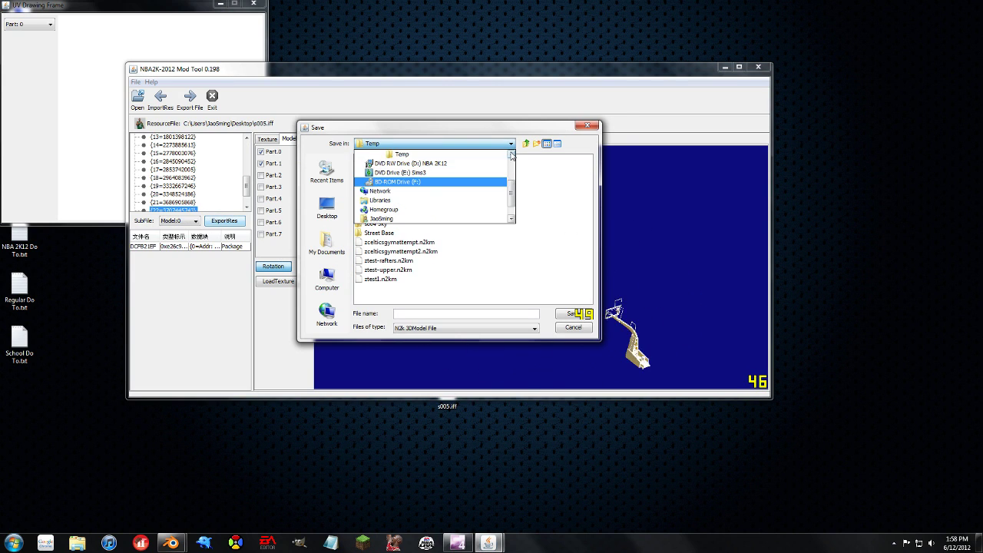
pyautogui.click(510, 153)
pyautogui.click(511, 154)
pyautogui.click(510, 154)
pyautogui.click(441, 291)
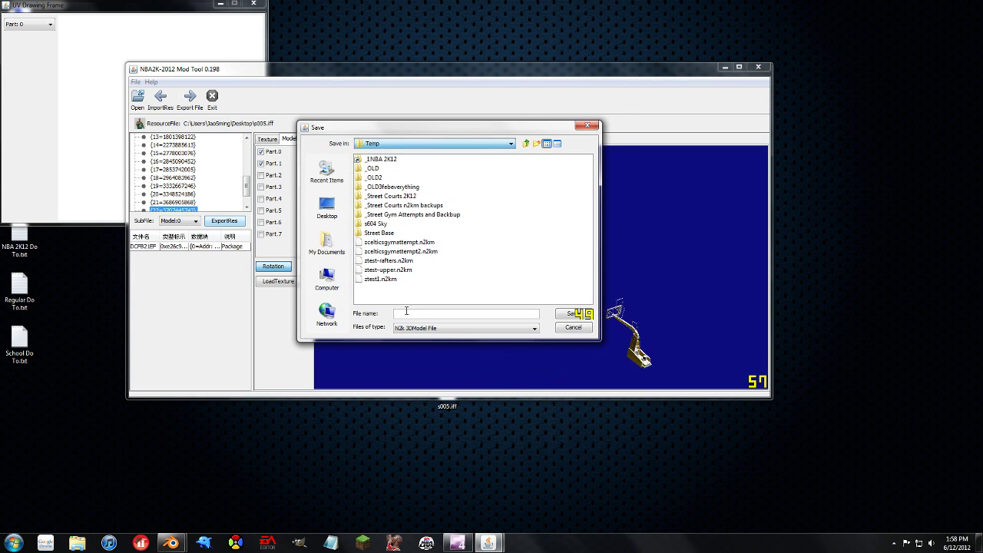
pyautogui.click(407, 314)
pyautogui.write('cel')
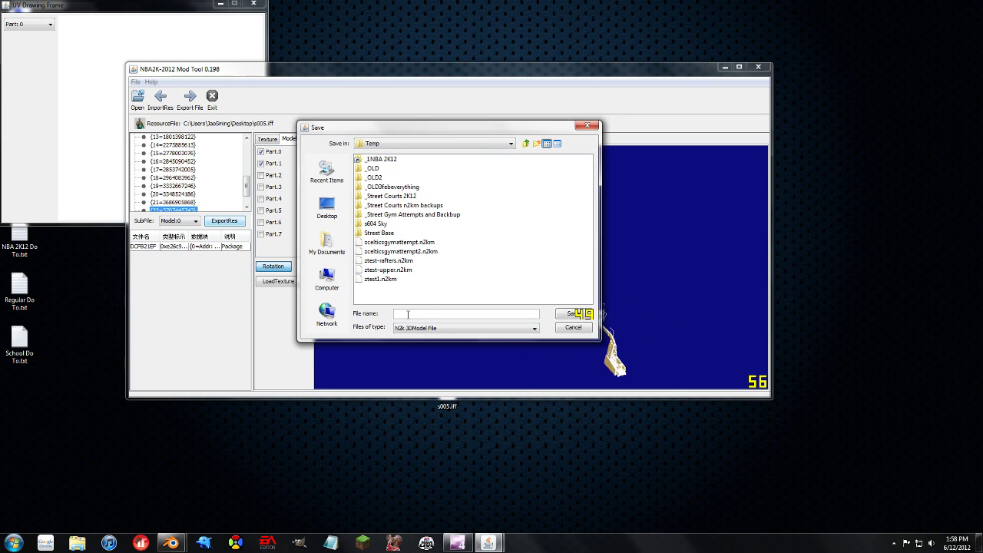
pyautogui.write('ticsbaskets')
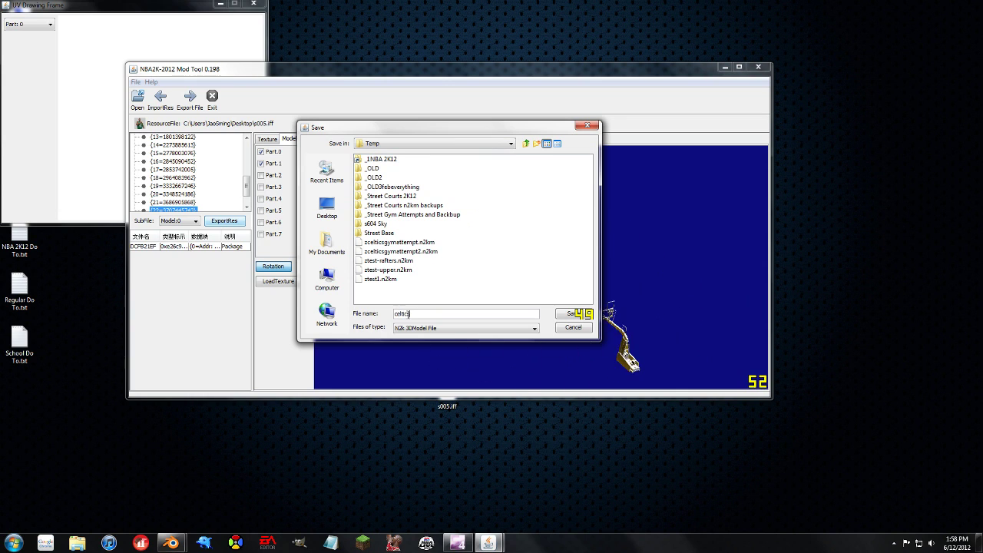
pyautogui.click(577, 314)
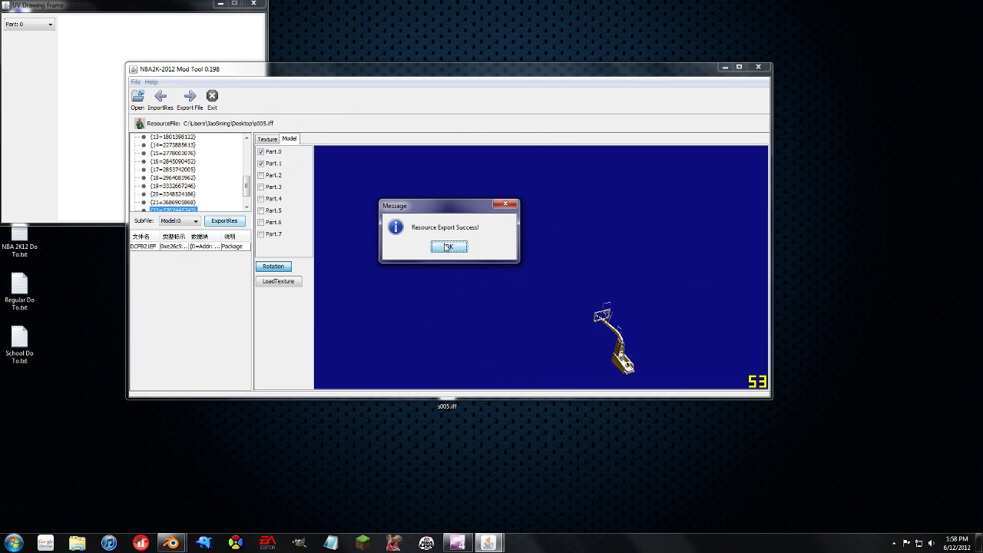
pyautogui.click(448, 247)
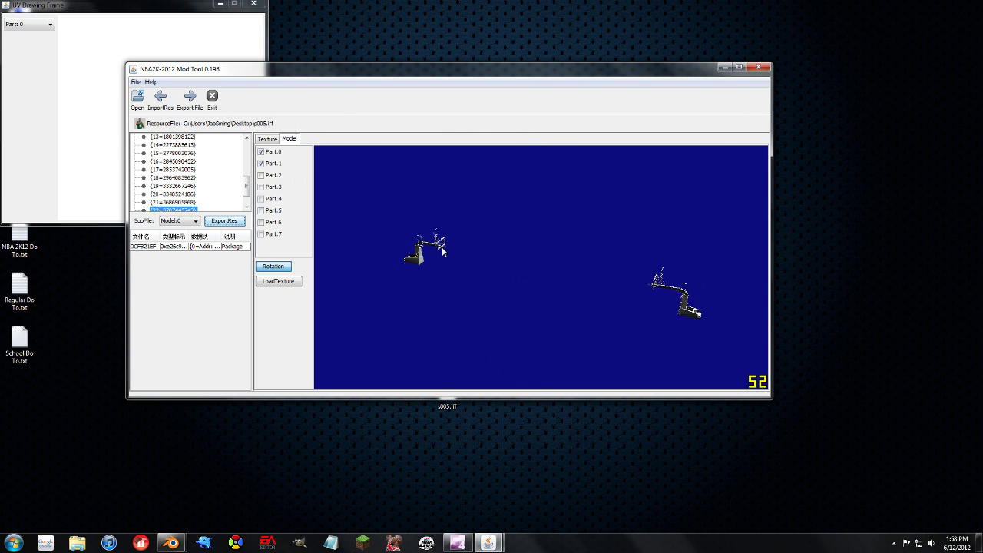
# Step: Minimize the mod tool and its UV Drawing Frame, and switch to the main Blender window
pyautogui.click(723, 69)
pyautogui.click(219, 6)
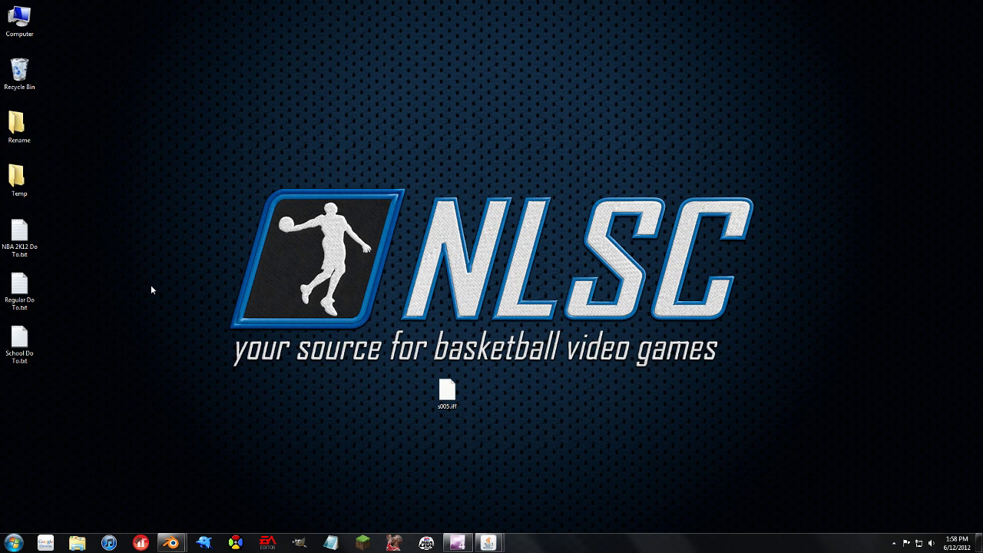
pyautogui.moveTo(171, 544)
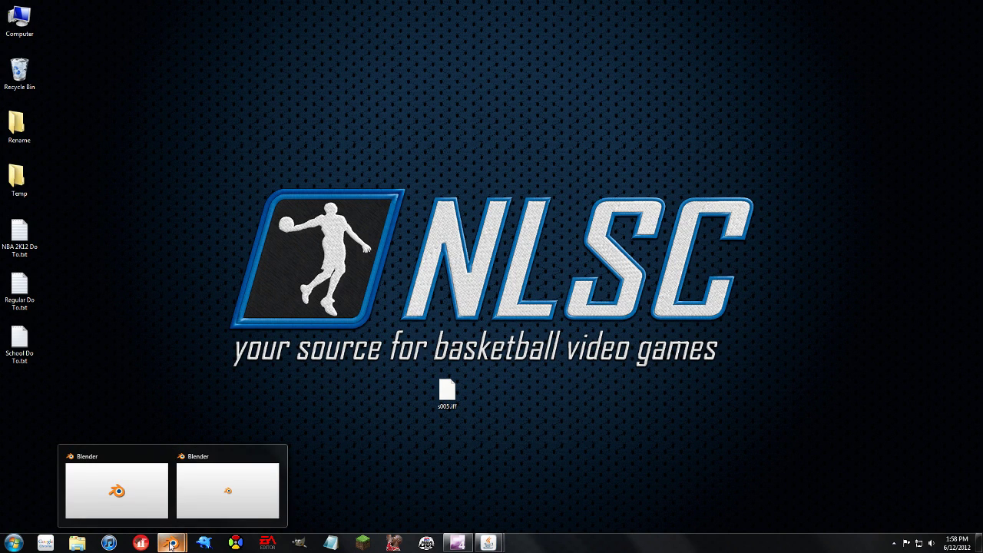
pyautogui.click(107, 499)
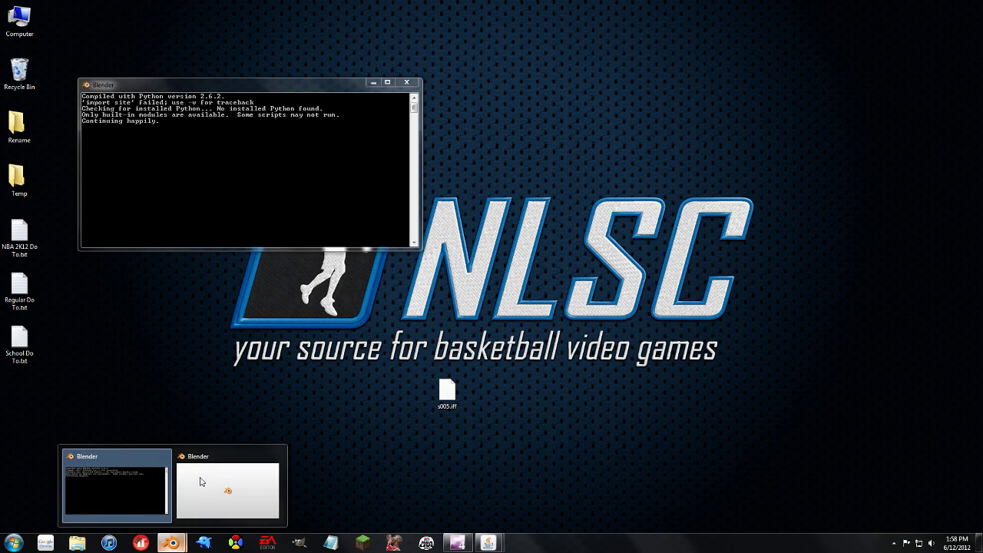
pyautogui.click(228, 486)
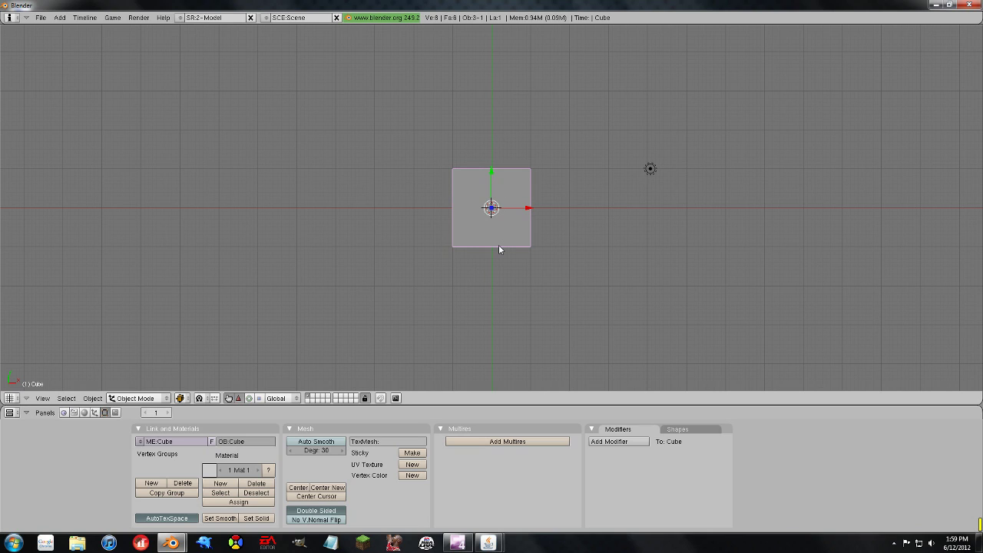
# Step: Select all objects in the default scene and erase them
pyautogui.press('a')
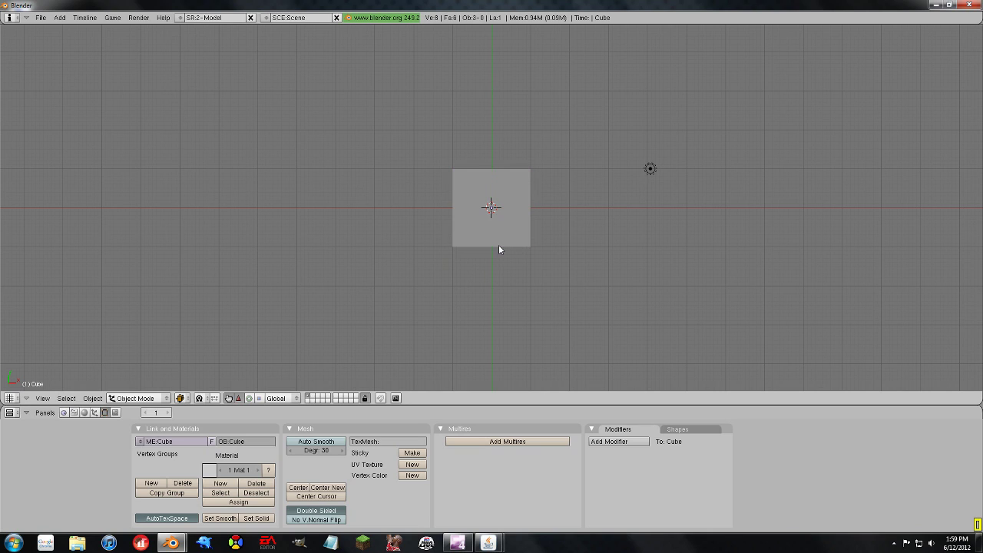
pyautogui.press('a')
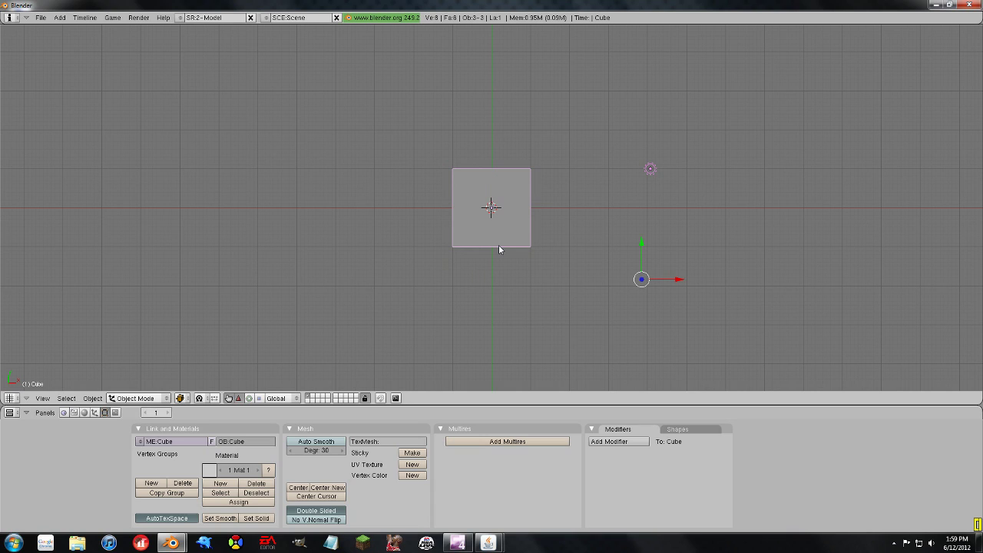
pyautogui.press('a')
pyautogui.press('a')
pyautogui.press('x')
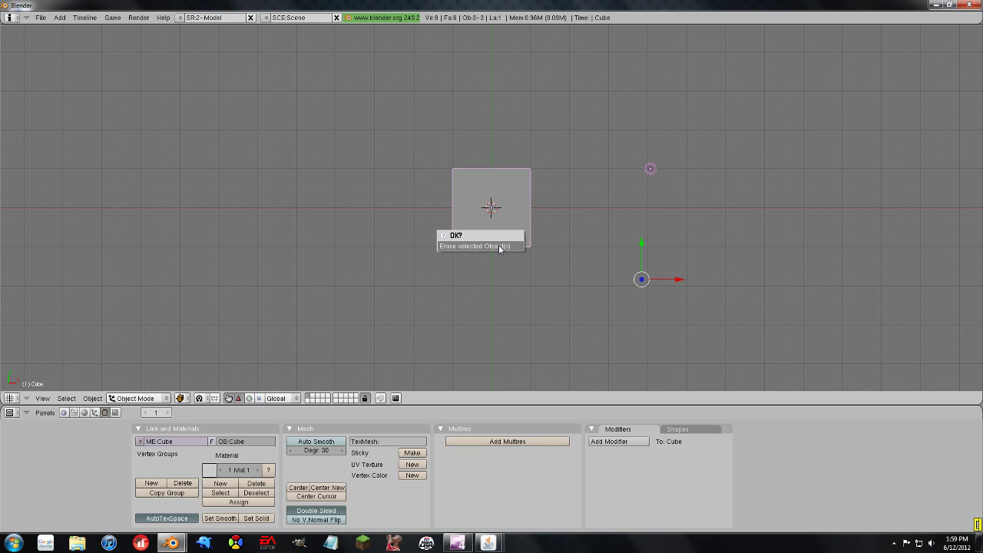
pyautogui.click(498, 246)
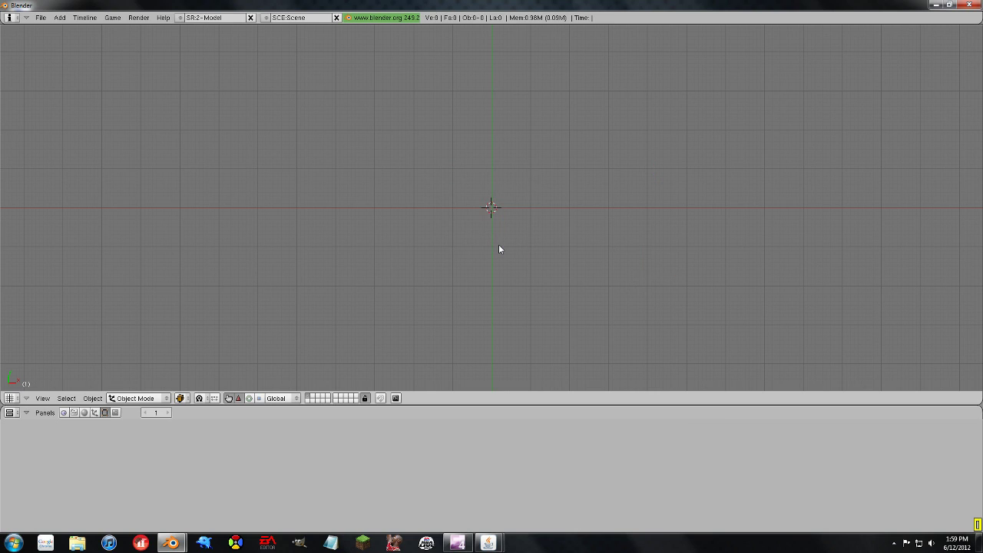
# Step: Import the celticsbaskets.n2km file from the Temp folder with the Import N2KM script
pyautogui.click(43, 21)
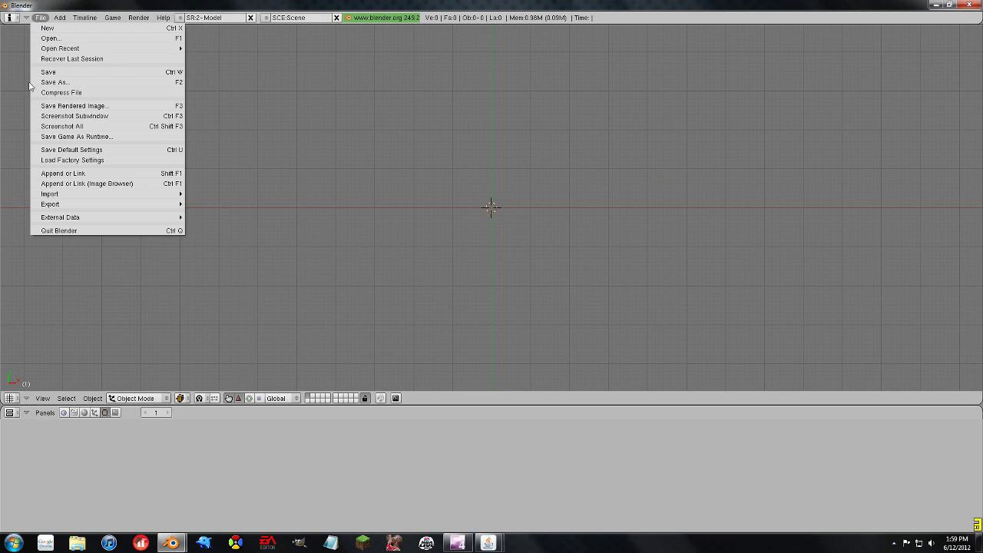
pyautogui.moveTo(64, 197)
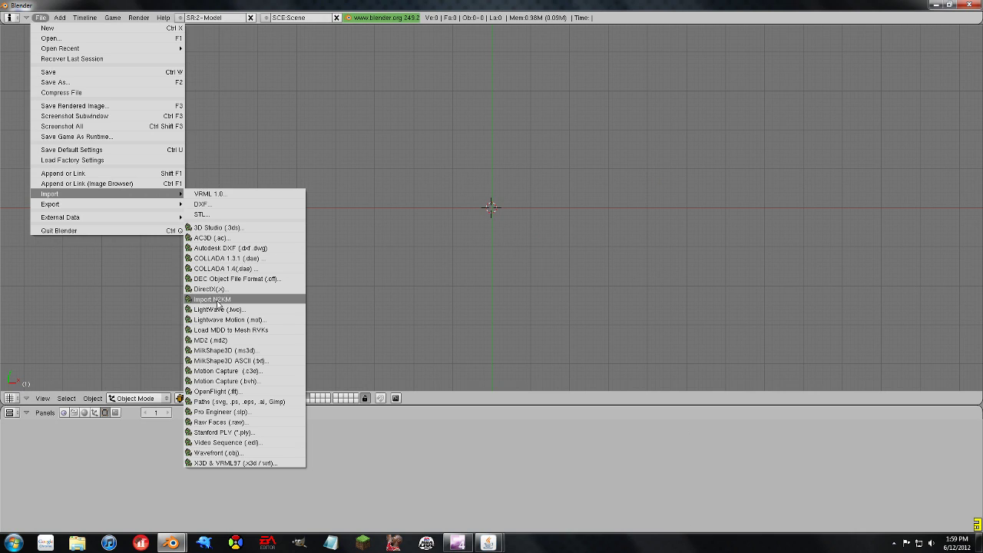
pyautogui.click(217, 300)
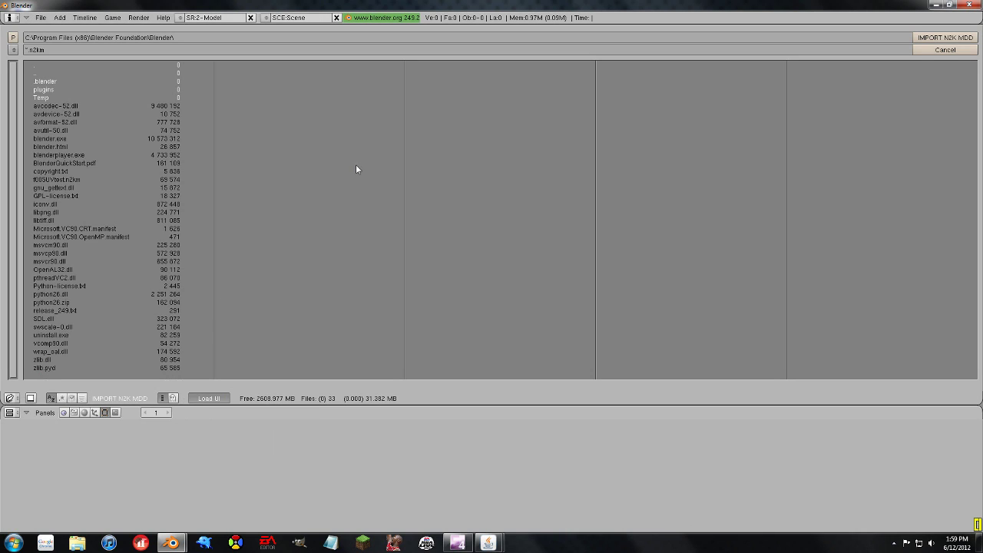
pyautogui.click(37, 98)
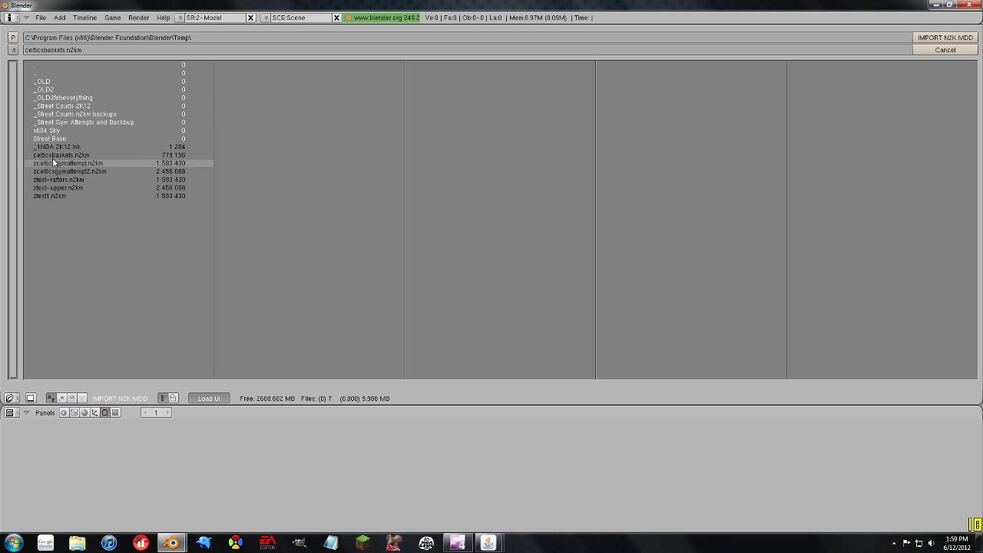
pyautogui.click(39, 72)
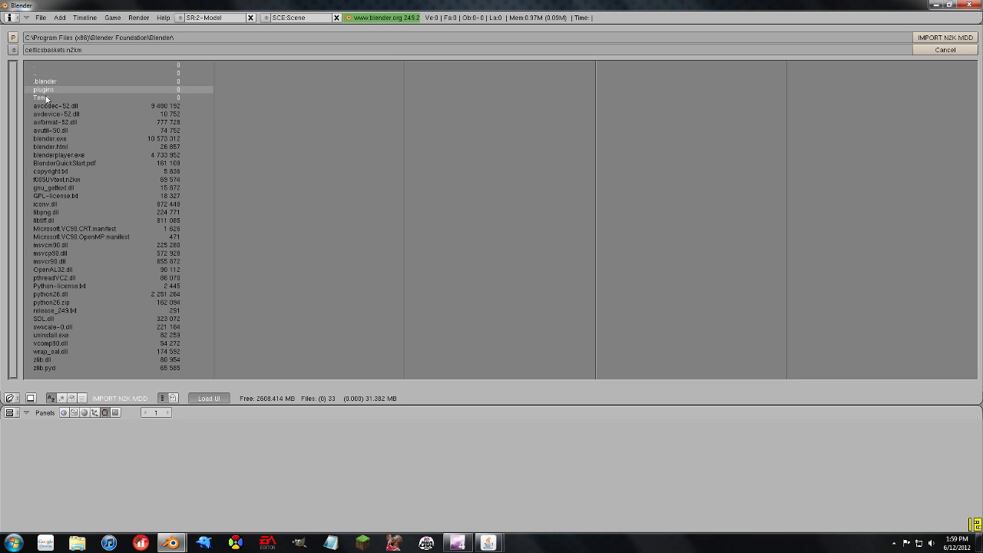
pyautogui.doubleClick(44, 96)
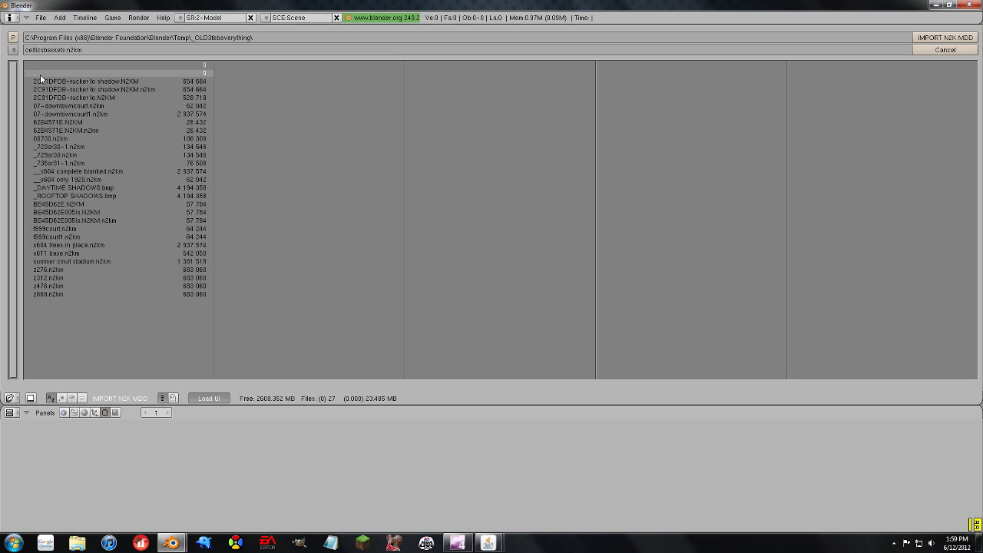
pyautogui.click(40, 73)
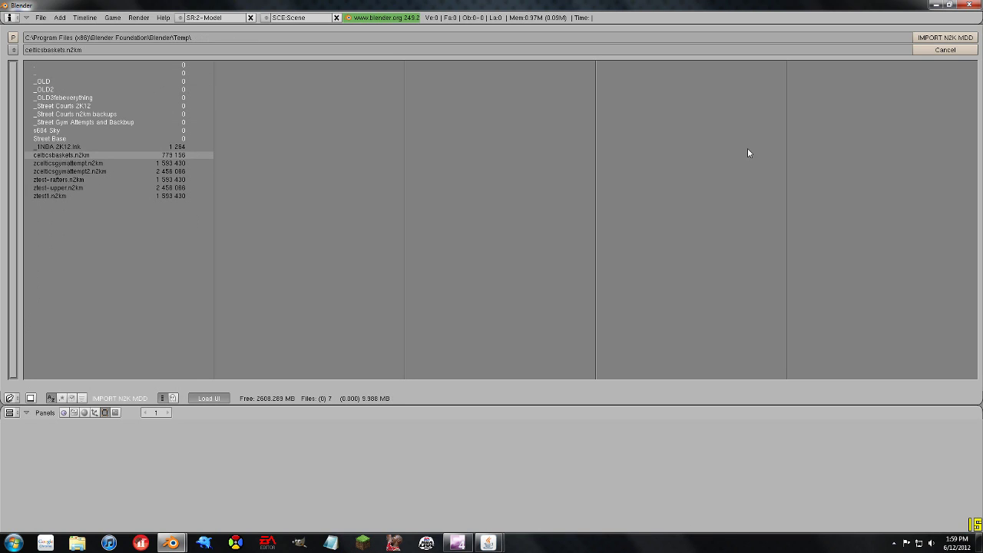
pyautogui.click(936, 40)
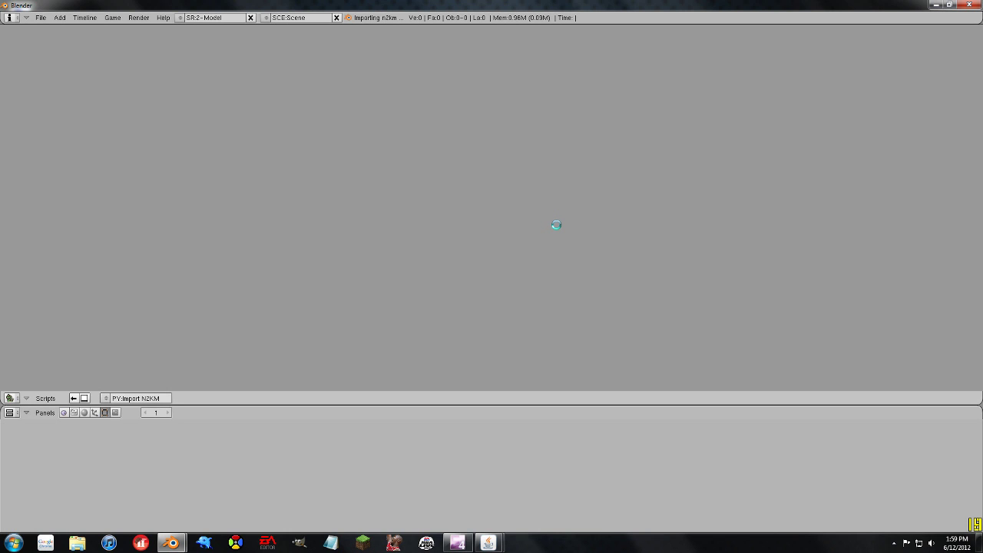
# Step: Switch to the NBA2K-2012 Mod Tool and toggle Parts 2 and 4 to 7 in the preview to see what each contains
pyautogui.moveTo(489, 544)
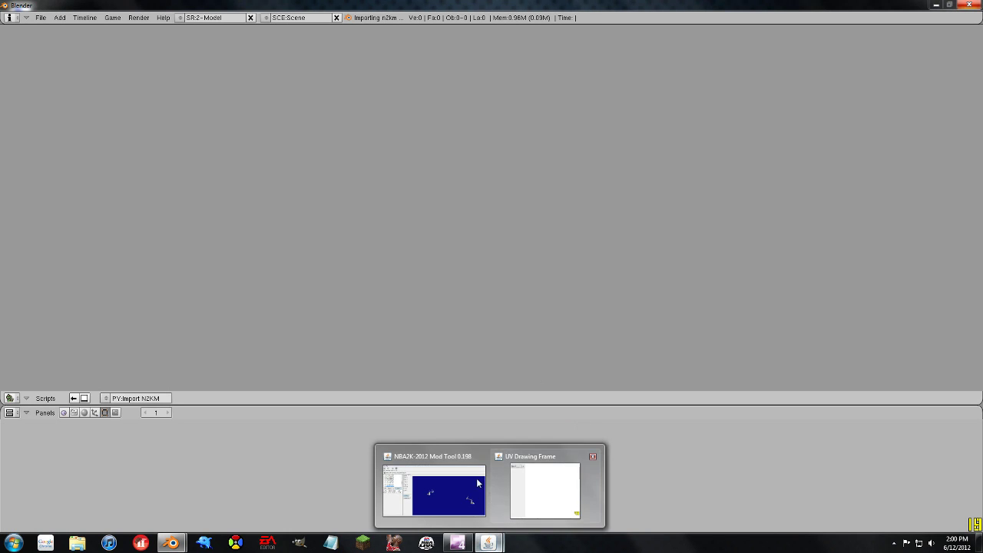
pyautogui.click(476, 478)
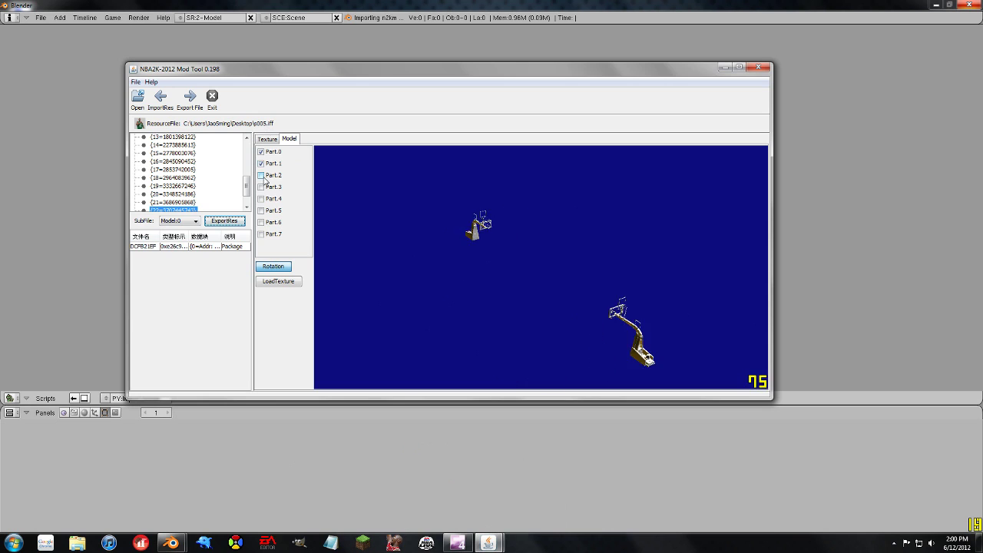
pyautogui.click(261, 175)
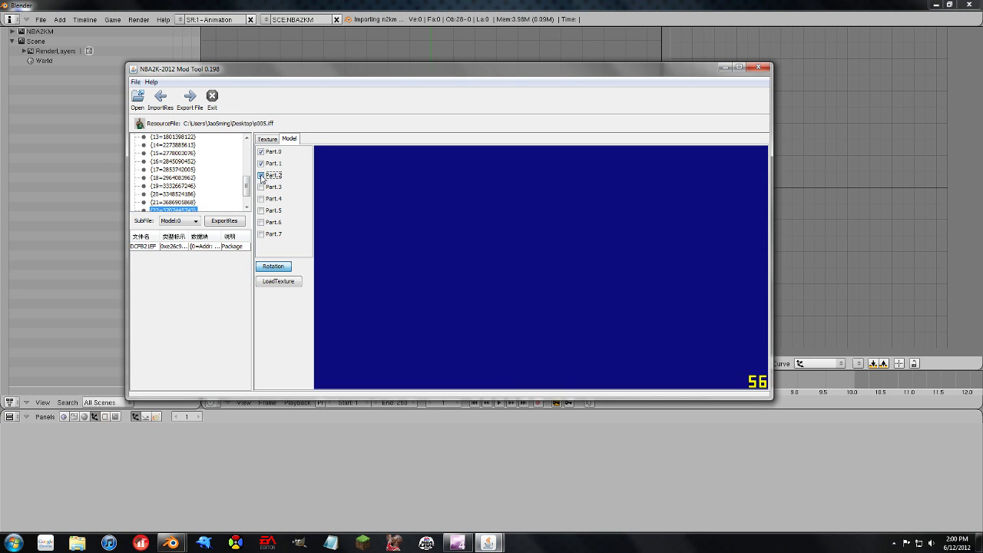
pyautogui.click(261, 176)
pyautogui.click(260, 199)
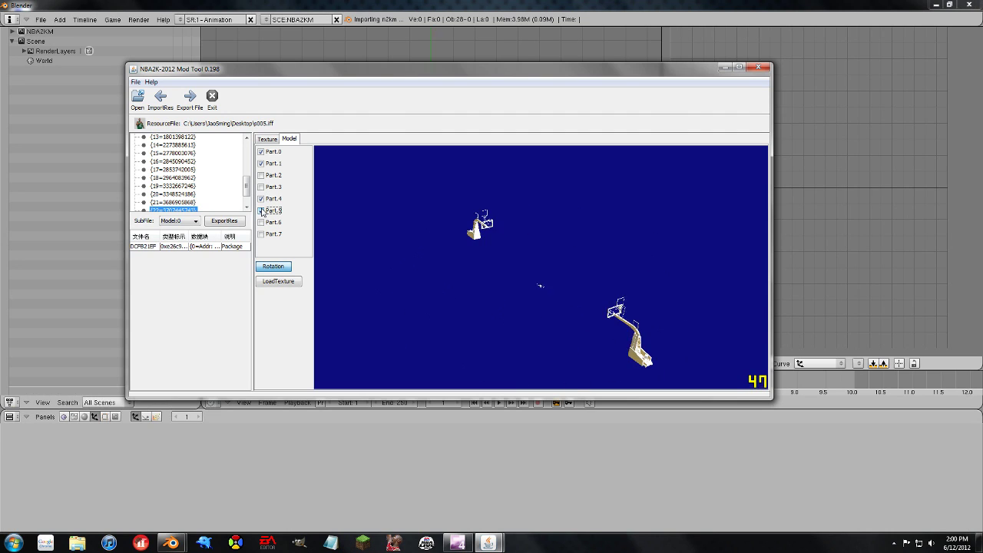
pyautogui.click(262, 211)
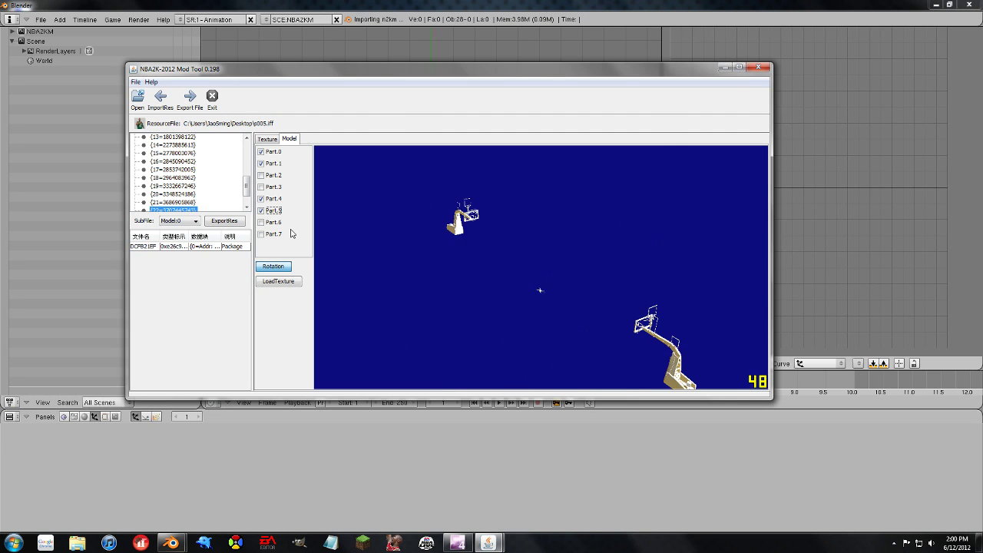
pyautogui.click(262, 222)
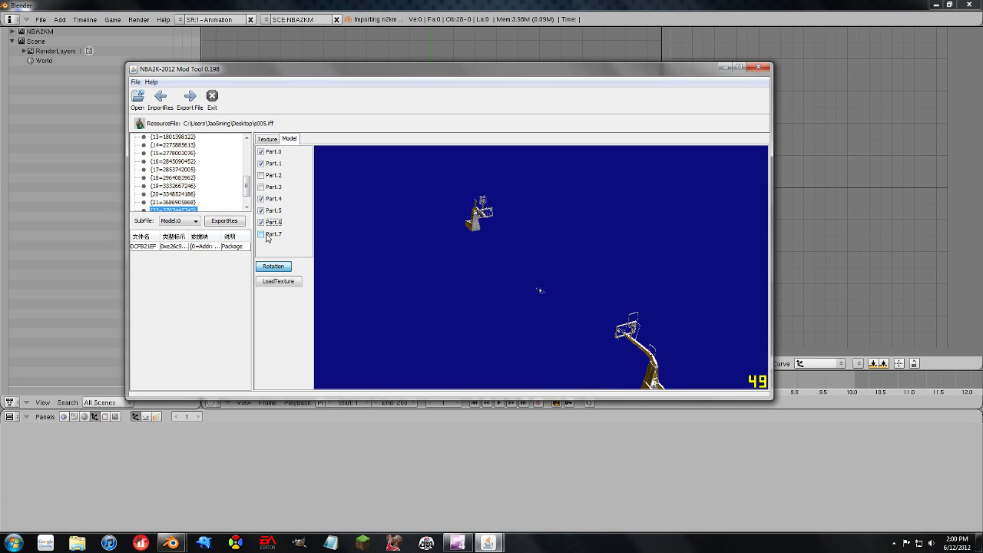
pyautogui.click(267, 237)
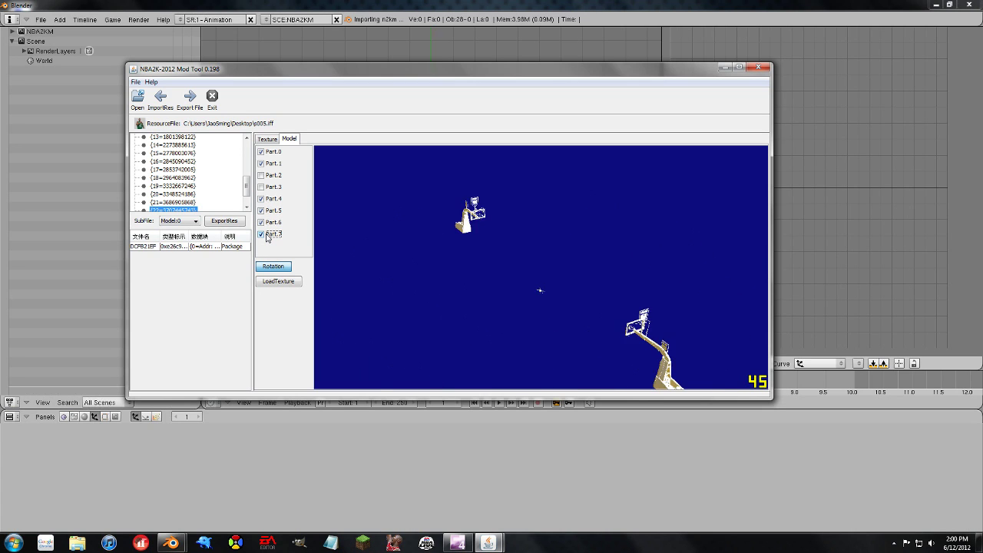
pyautogui.click(262, 235)
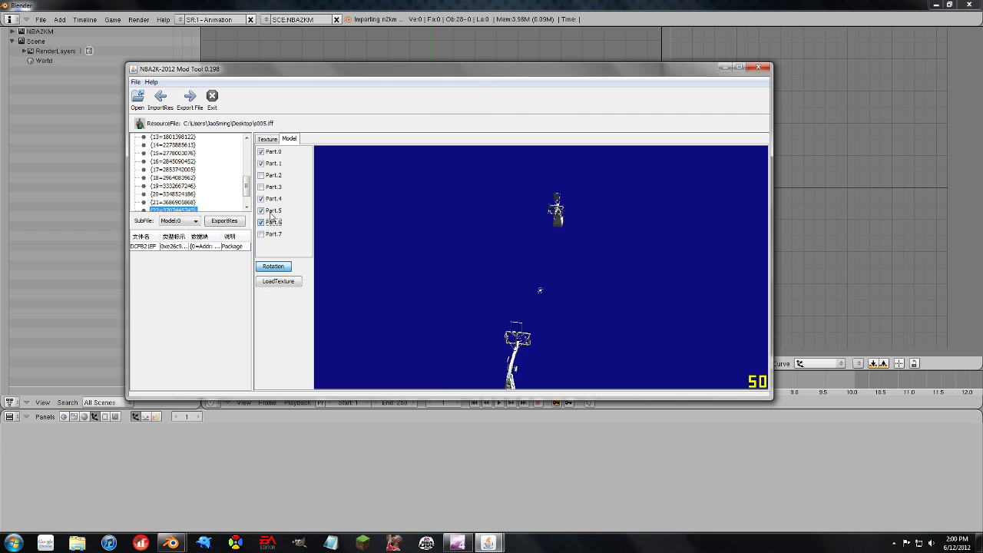
pyautogui.click(272, 219)
# Step: View the DDS:13 and DDS:16 textures belonging to the basket model
pyautogui.click(179, 221)
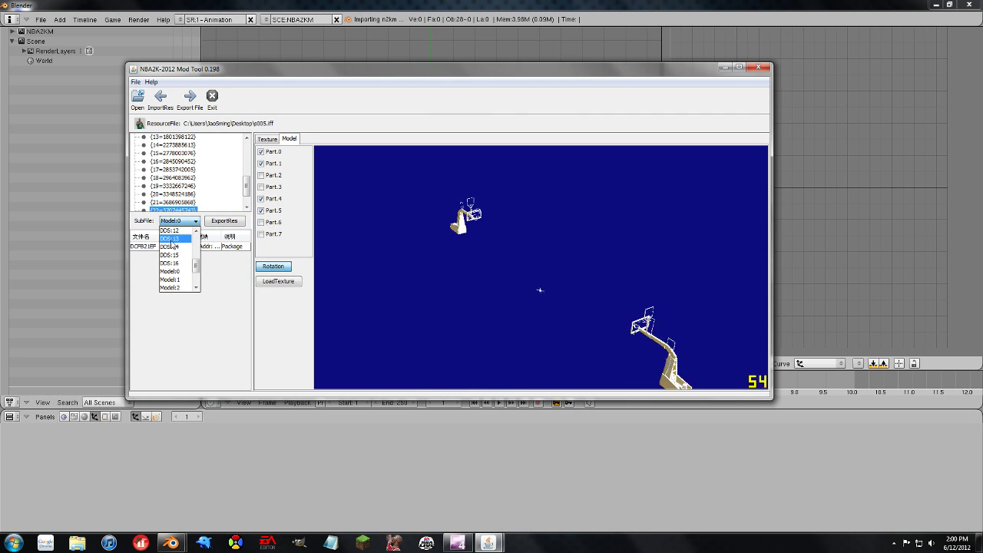
pyautogui.click(171, 238)
pyautogui.click(182, 222)
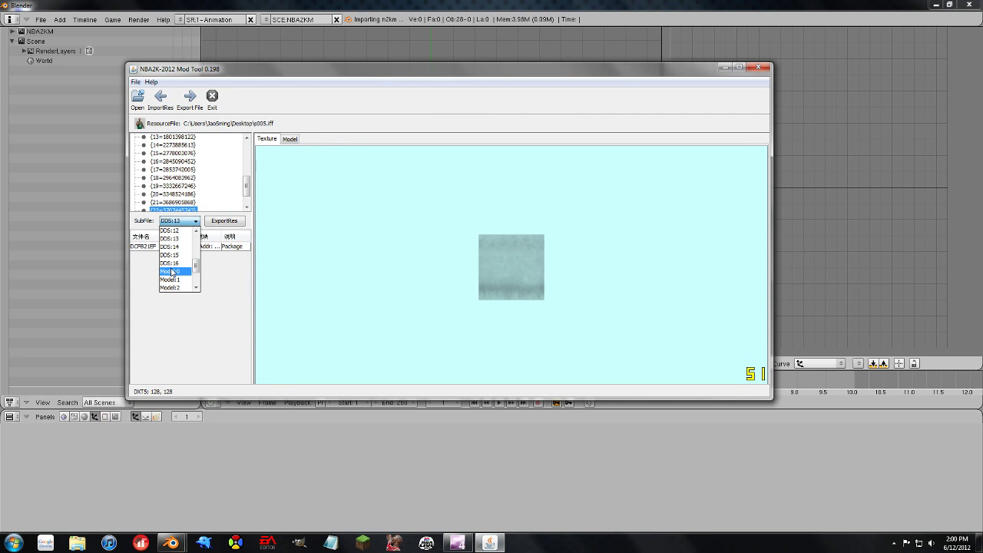
pyautogui.click(172, 264)
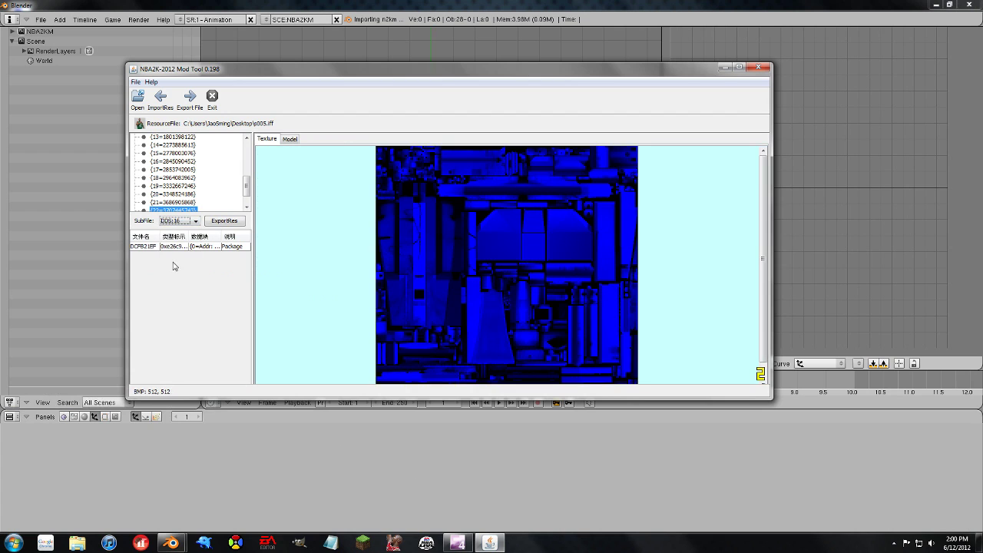
# Step: Switch back to Blender and set the 3D view's Clip End to 10000 in the View Properties
pyautogui.click(442, 4)
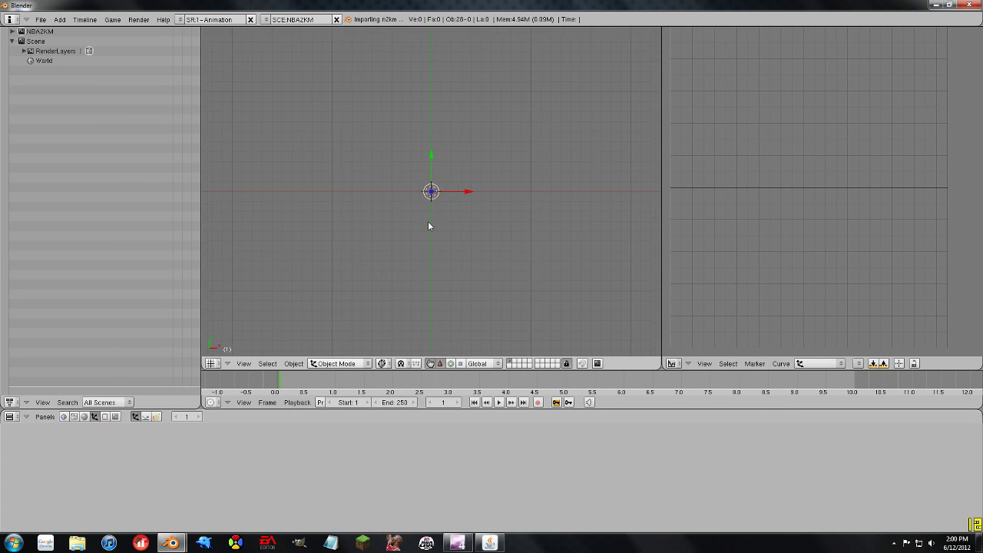
pyautogui.scroll(-5, 429, 222)
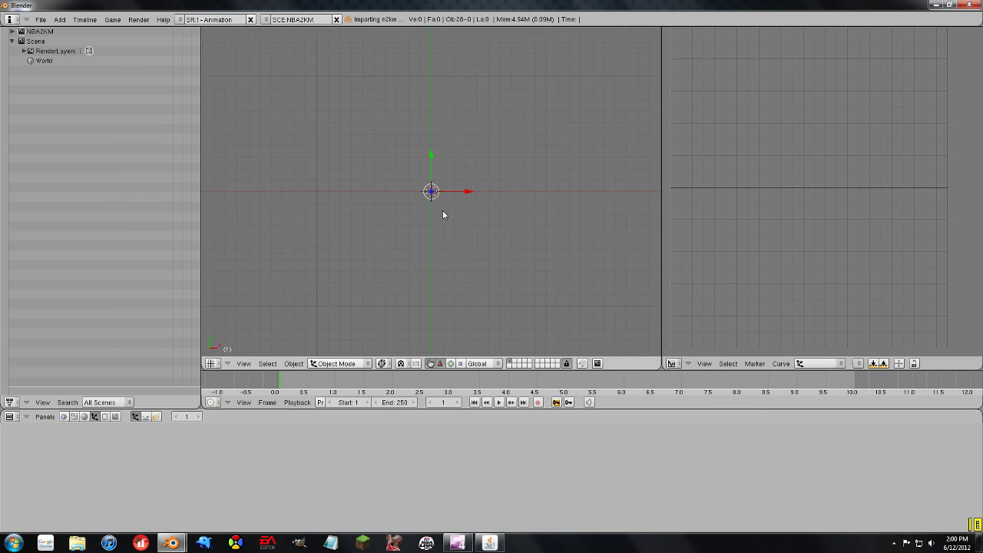
pyautogui.click(244, 364)
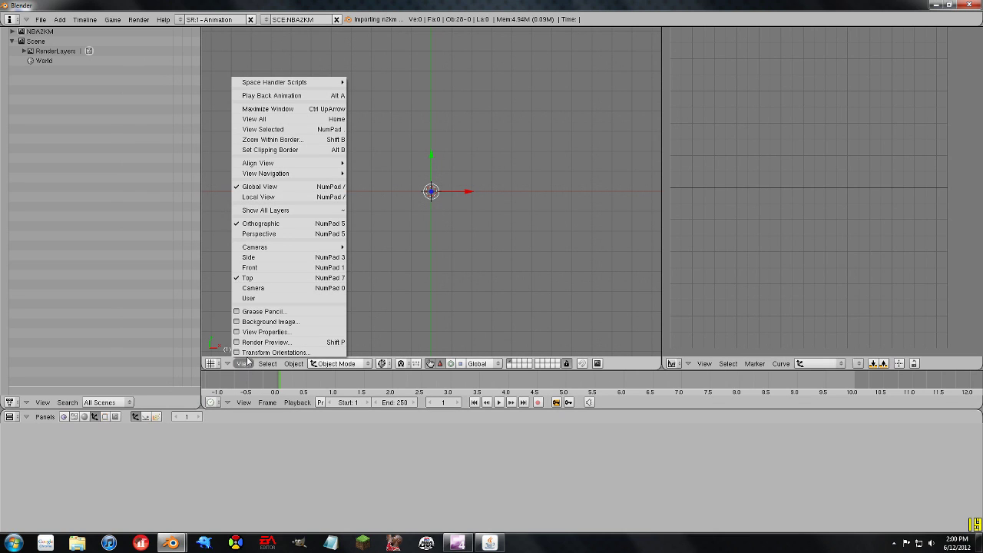
pyautogui.click(283, 333)
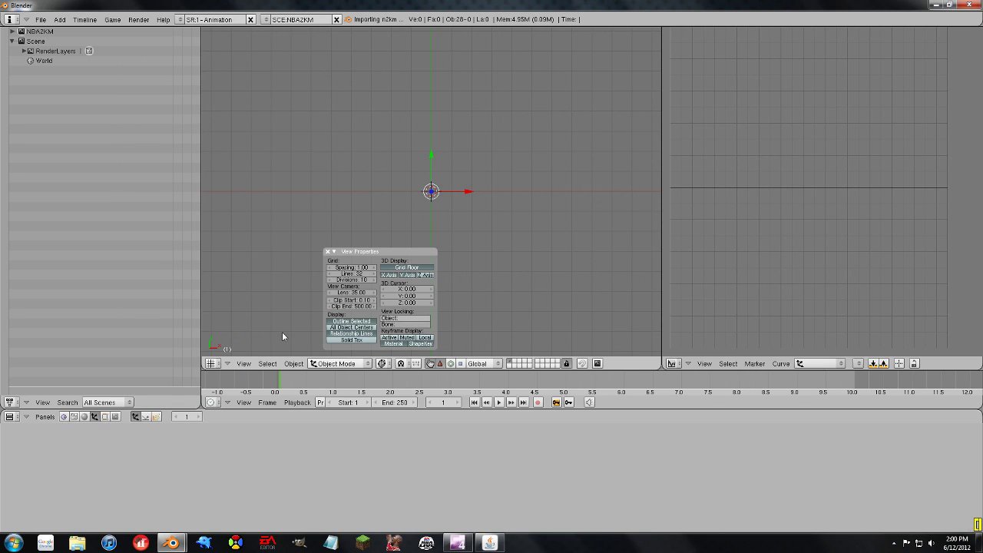
pyautogui.click(356, 306)
pyautogui.write('9999999999')
pyautogui.press('Return')
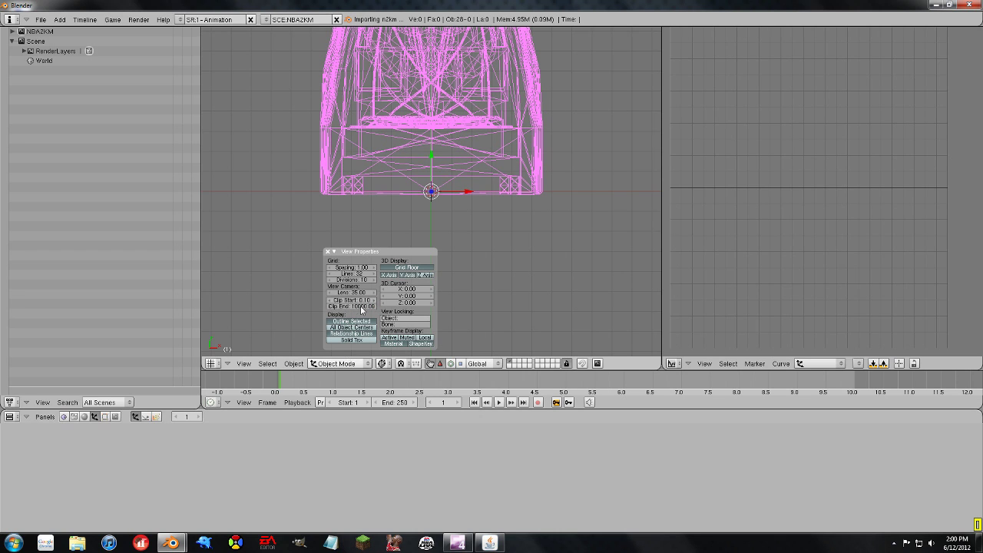
pyautogui.click(328, 251)
# Step: Examine both imported basket stands at different distances and from the side in the 3D view
pyautogui.scroll(-2, 353, 261)
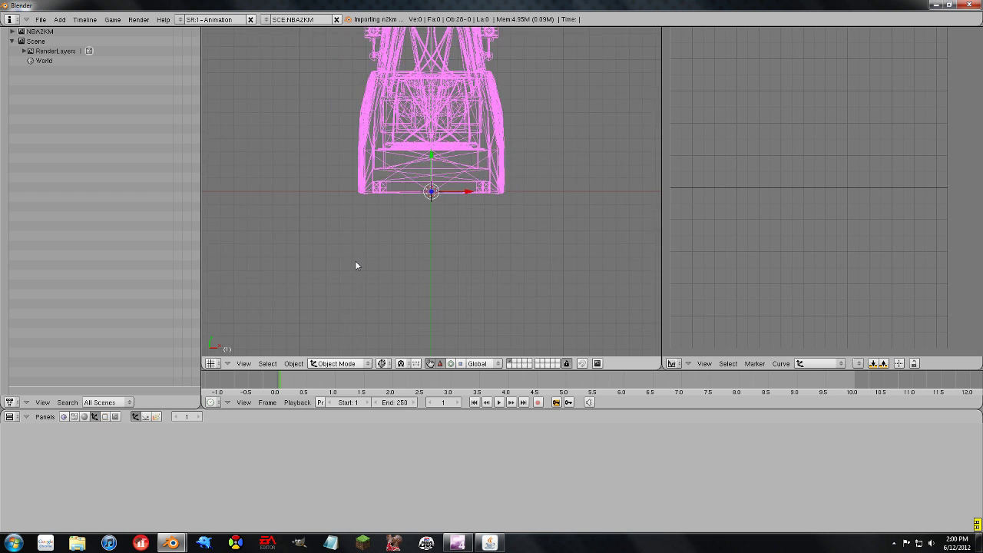
pyautogui.scroll(-6, 355, 262)
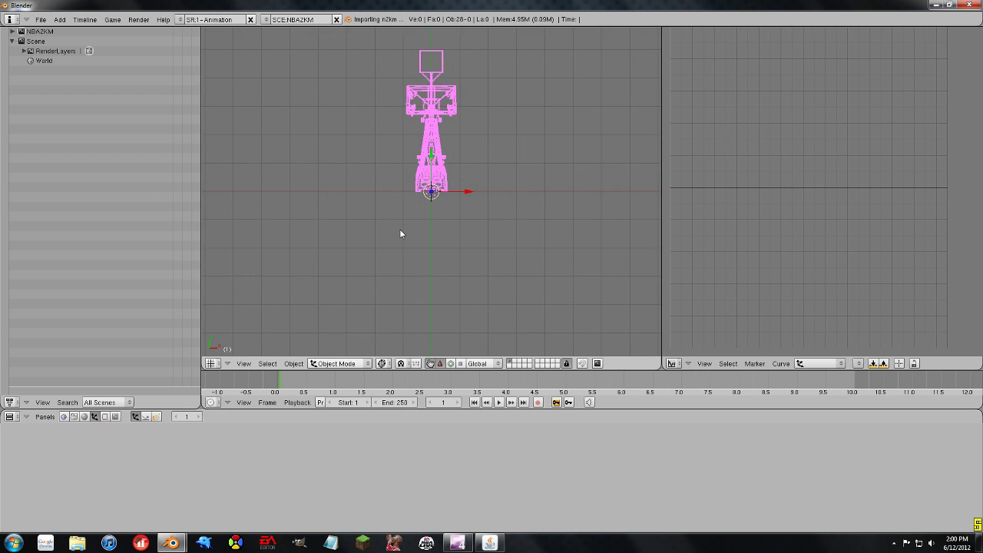
pyautogui.moveTo(400, 230); pyautogui.dragTo(461, 227, button='middle')
pyautogui.scroll(-3, 442, 239)
pyautogui.scroll(4, 431, 200)
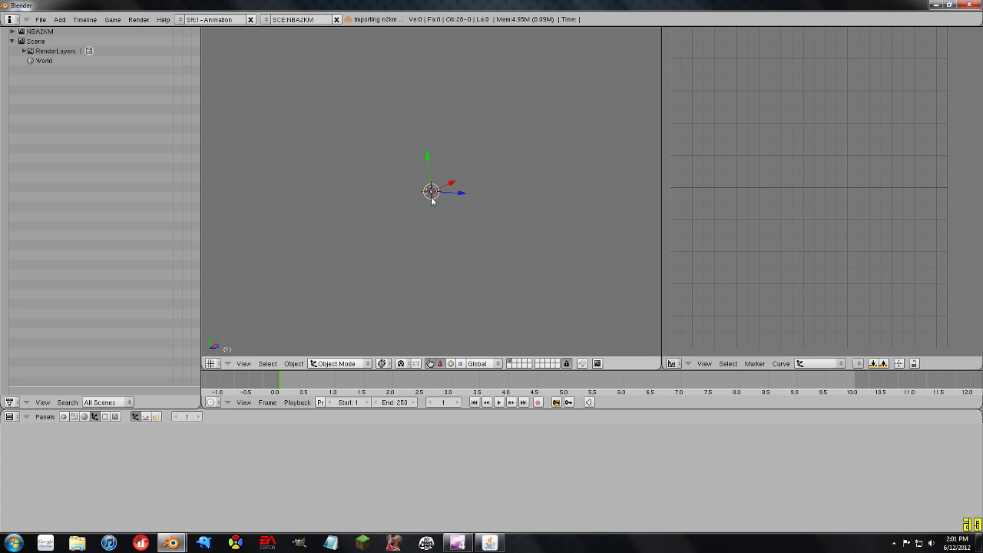
pyautogui.scroll(5, 432, 200)
pyautogui.scroll(-5, 386, 255)
pyautogui.scroll(-3, 403, 233)
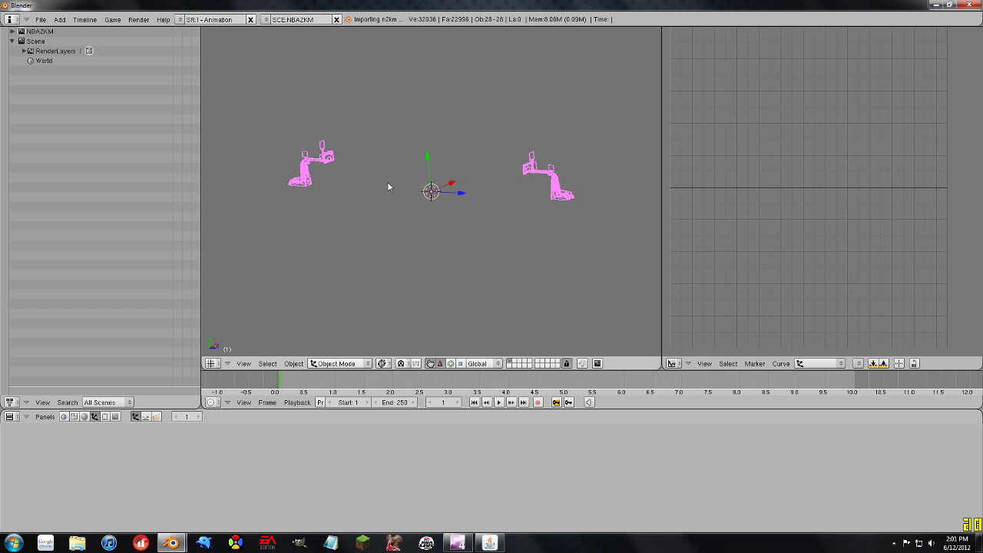
pyautogui.scroll(3, 440, 188)
pyautogui.scroll(2, 439, 188)
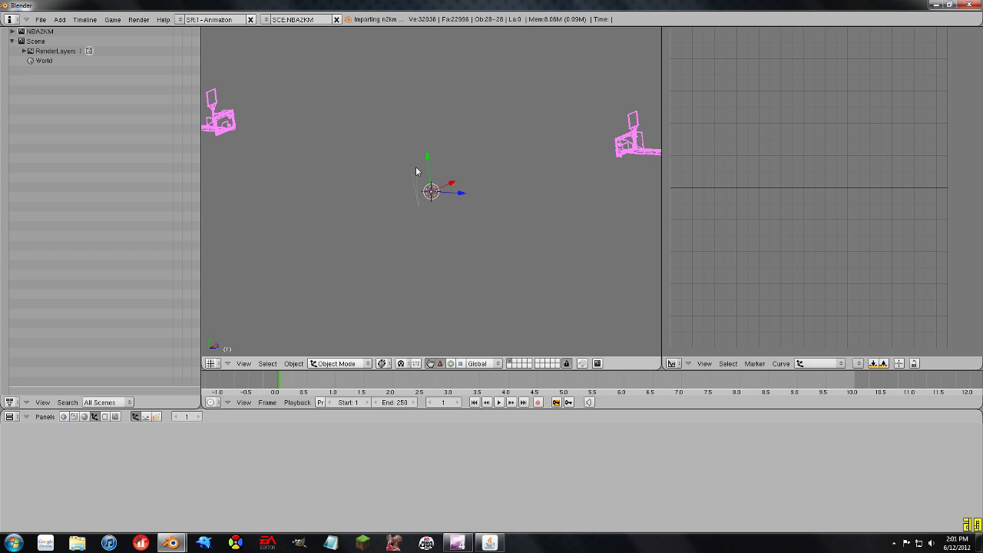
# Step: Scale all the imported basket objects uniformly by a factor of 0.01
pyautogui.press('s')
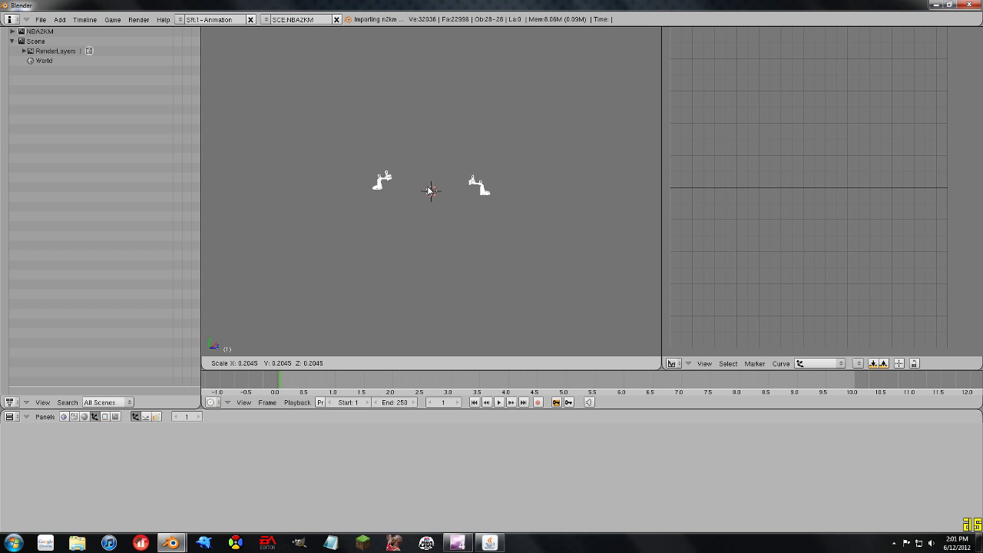
pyautogui.write('0.01')
pyautogui.press('Return')
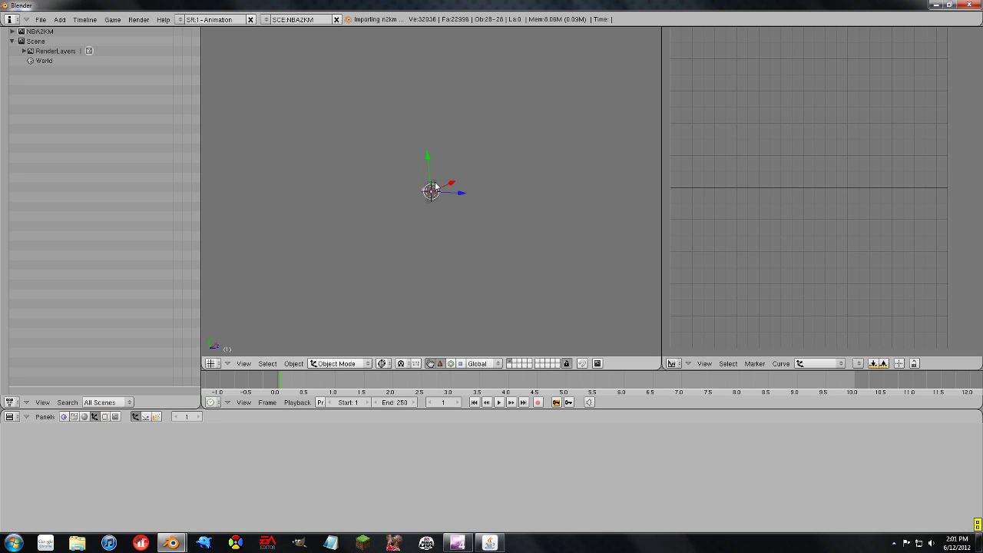
pyautogui.scroll(8, 434, 188)
pyautogui.scroll(3, 434, 188)
pyautogui.scroll(2, 488, 220)
pyautogui.moveTo(490, 223); pyautogui.dragTo(296, 234, button='middle')
pyautogui.moveTo(456, 232); pyautogui.dragTo(411, 258, button='middle')
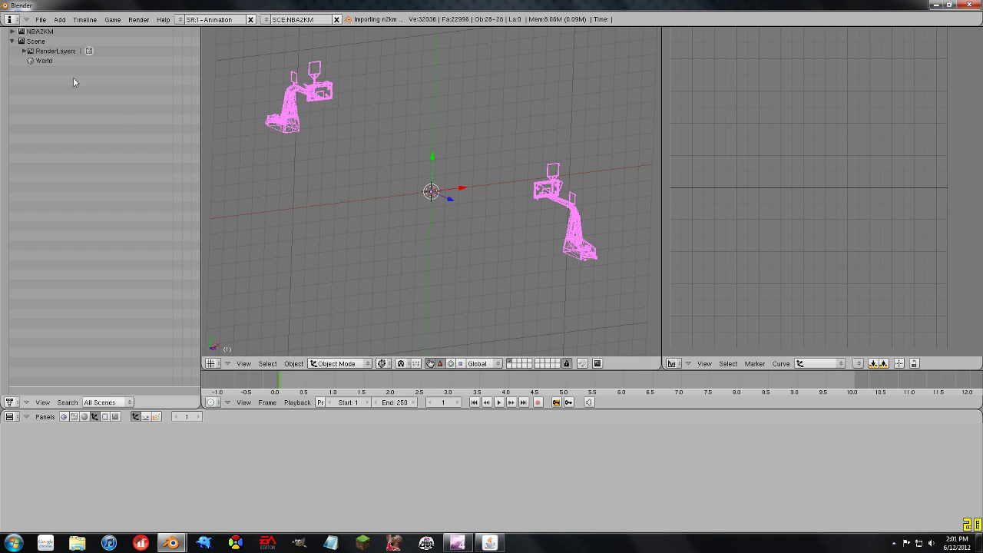
# Step: Expand the NBA2KM scene in the outliner and select several of its objects in turn to see which basket parts they are
pyautogui.click(12, 31)
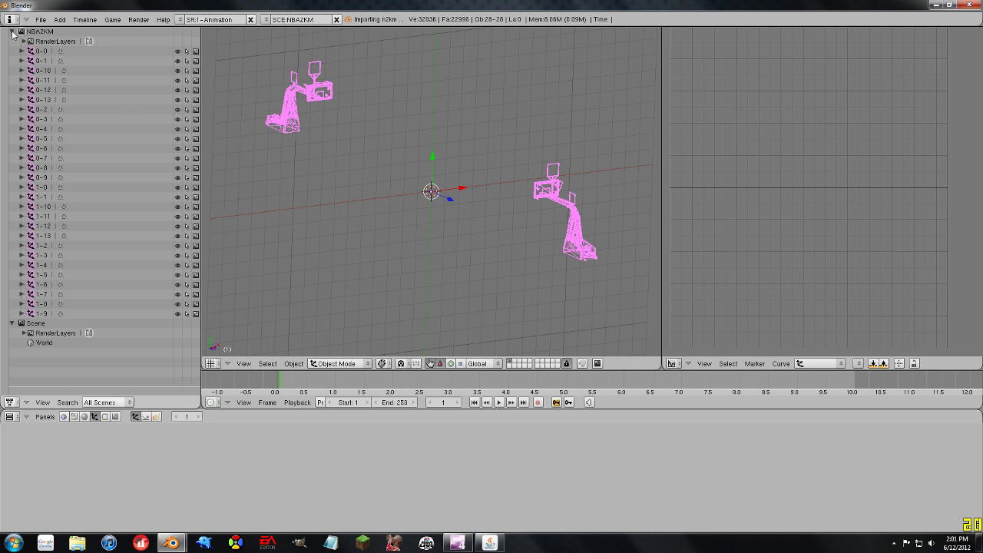
pyautogui.click(45, 80)
pyautogui.click(47, 98)
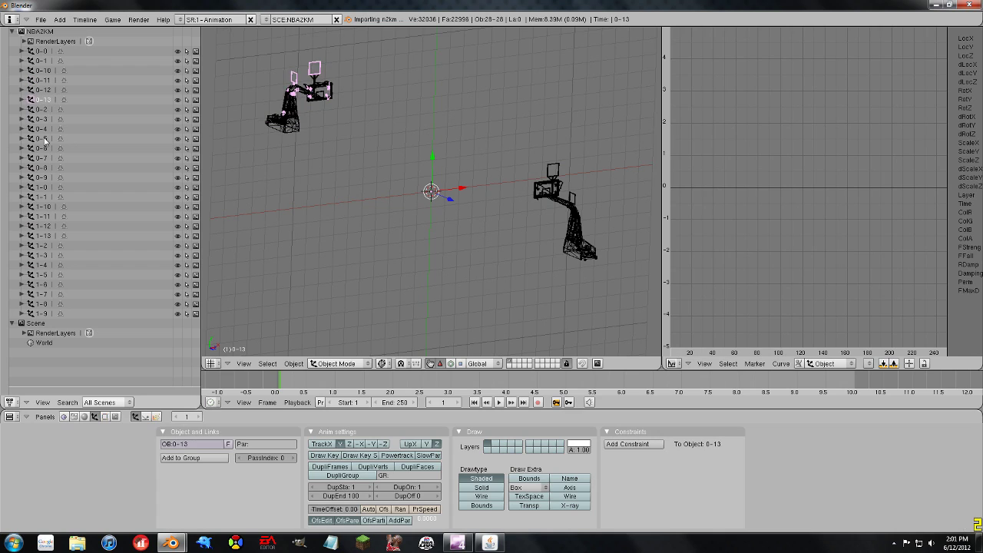
pyautogui.click(45, 139)
pyautogui.click(43, 158)
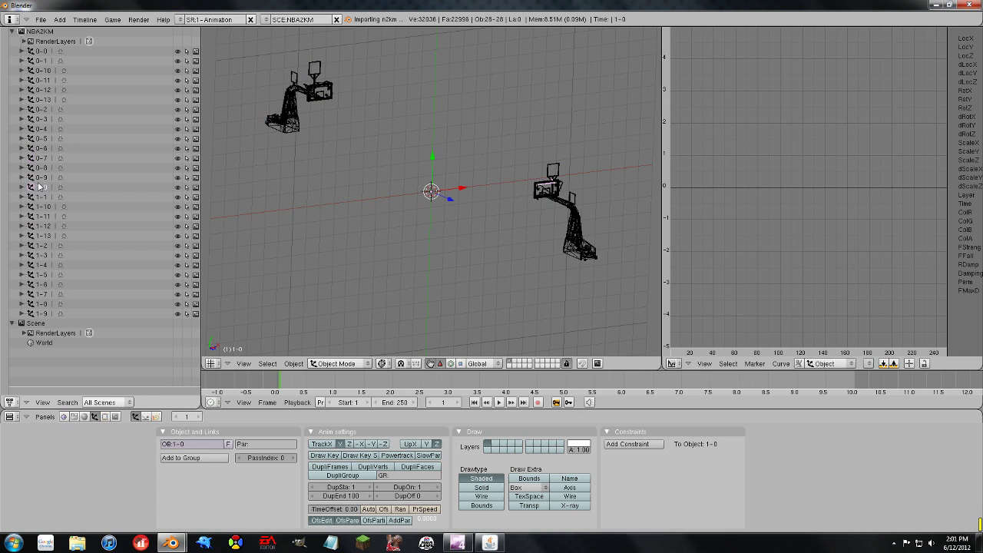
pyautogui.click(42, 177)
pyautogui.click(42, 255)
pyautogui.click(43, 286)
# Step: Select the backboard object 0-10 and try to move it away from its stand
pyautogui.click(43, 81)
pyautogui.click(43, 61)
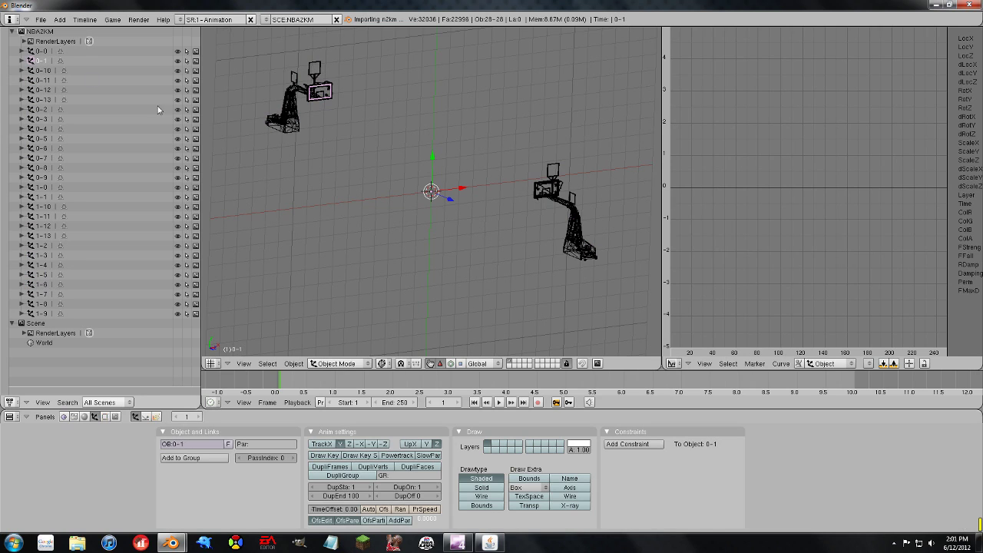
pyautogui.click(42, 70)
pyautogui.press('g')
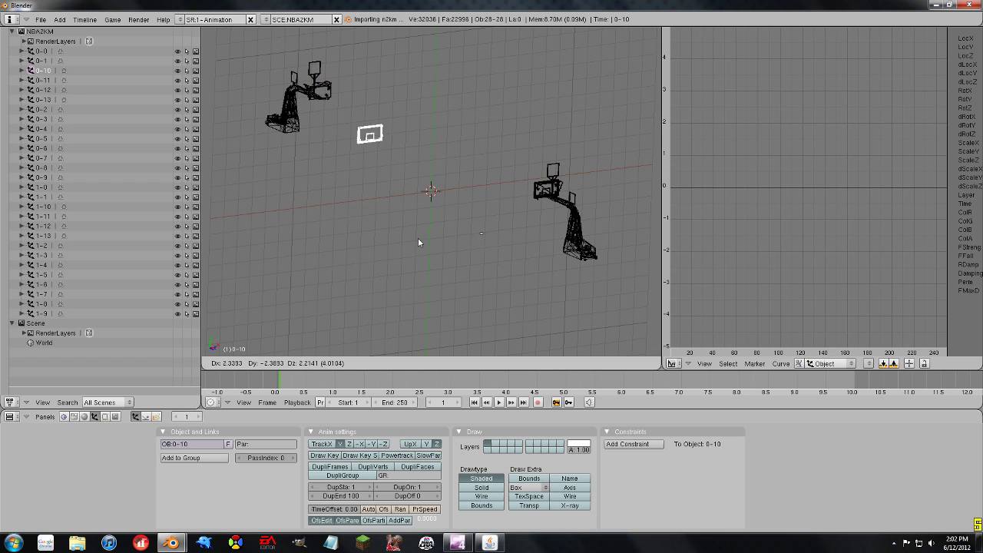
pyautogui.rightClick(352, 188)
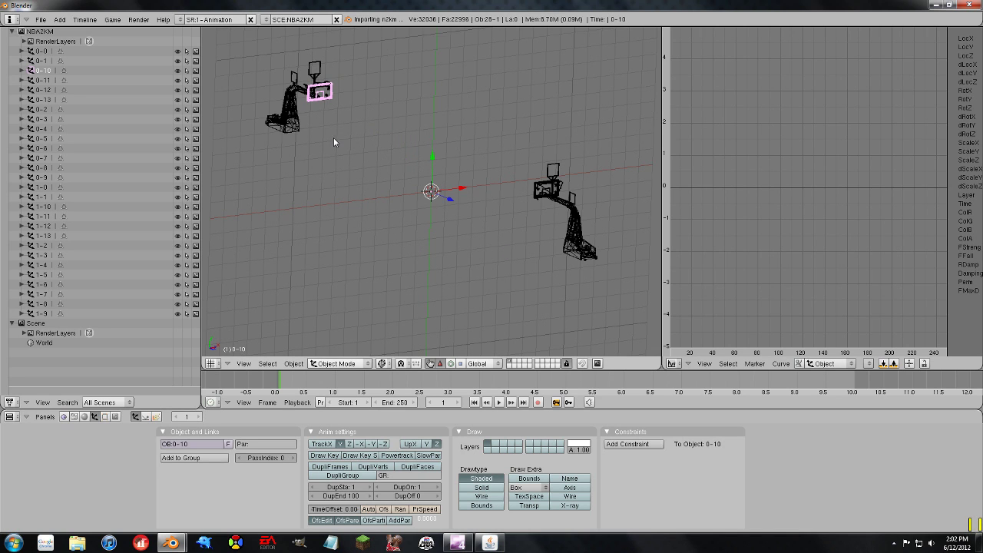
# Step: Examine the basket stand up close from the front and side, selecting its arm and the thin brace near the base
pyautogui.moveTo(334, 129); pyautogui.dragTo(503, 311, button='middle')
pyautogui.scroll(5, 356, 152)
pyautogui.keyDown('shift'); pyautogui.moveTo(398, 178); pyautogui.dragTo(553, 305, button='middle'); pyautogui.keyUp('shift')
pyautogui.scroll(1, 399, 187)
pyautogui.scroll(5, 399, 190)
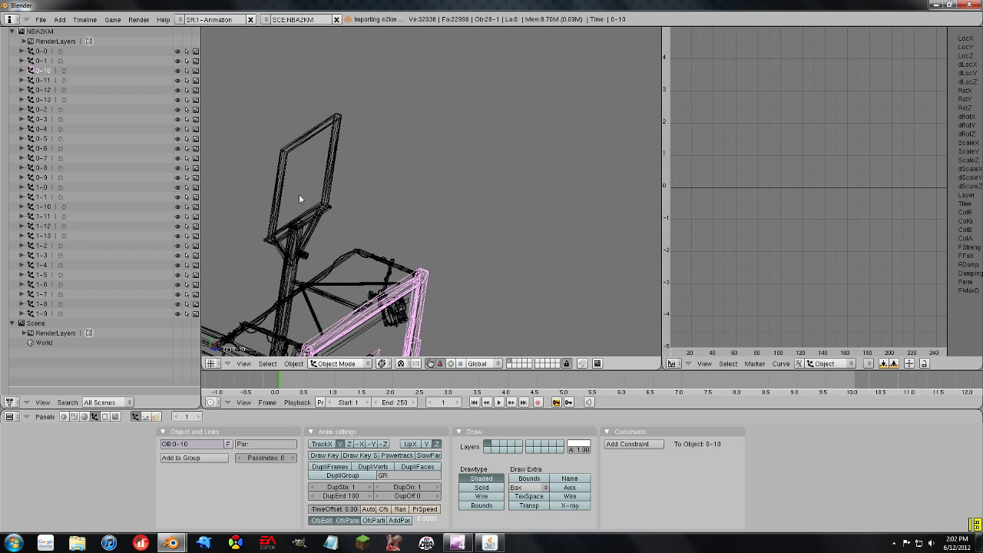
pyautogui.scroll(-6, 320, 159)
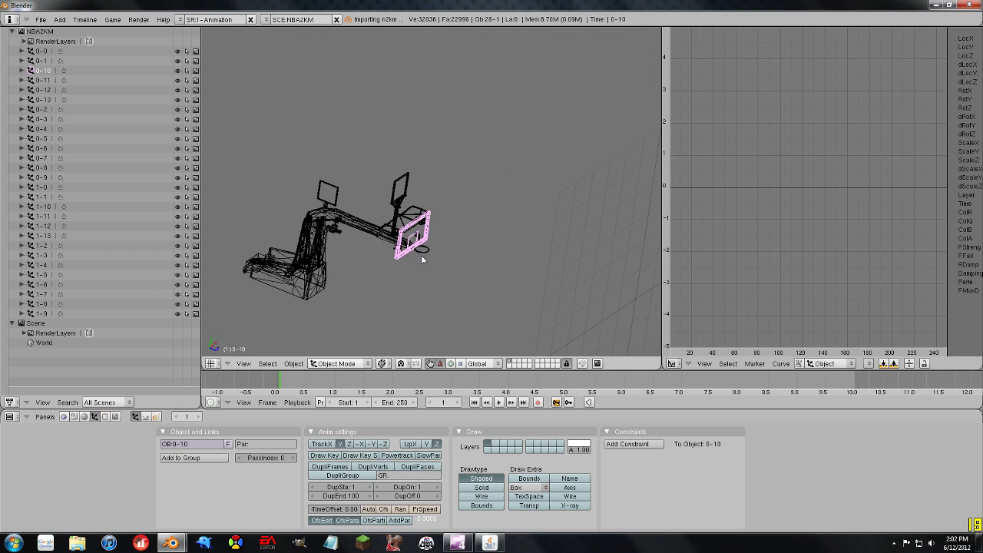
pyautogui.keyDown('shift'); pyautogui.moveTo(461, 277); pyautogui.dragTo(341, 183, button='middle'); pyautogui.keyUp('shift')
pyautogui.rightClick(249, 138)
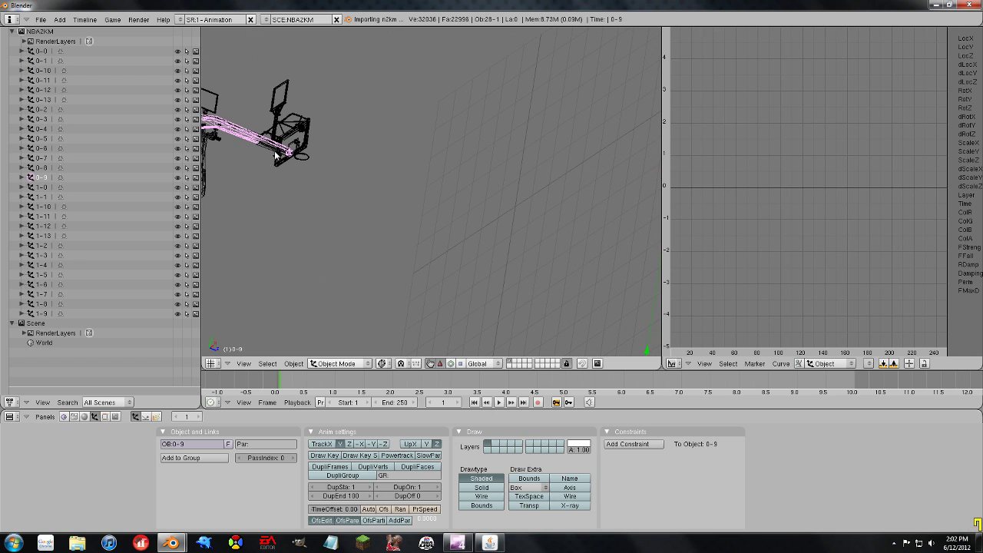
pyautogui.rightClick(276, 152)
pyautogui.keyDown('shift'); pyautogui.moveTo(417, 239); pyautogui.dragTo(568, 281, button='middle'); pyautogui.keyUp('shift')
pyautogui.rightClick(320, 216)
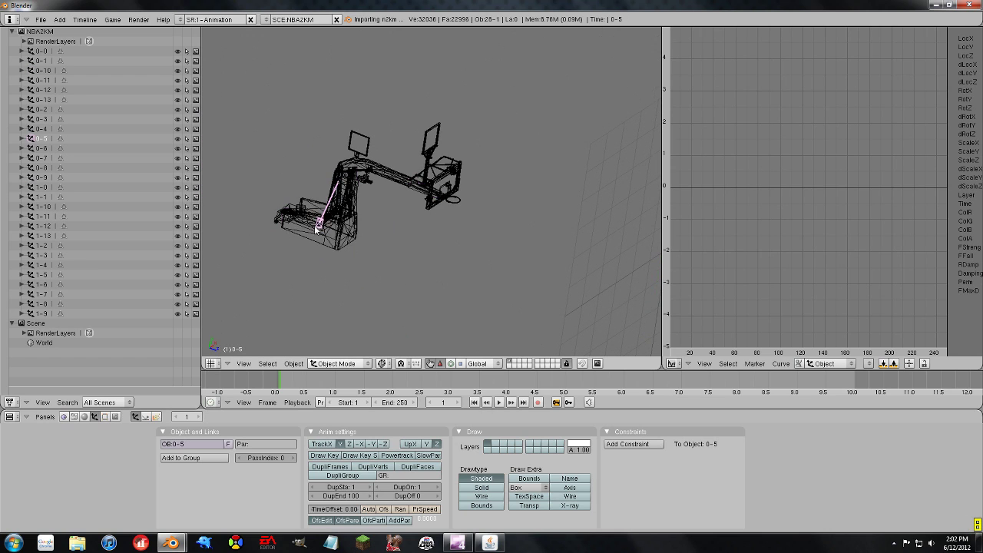
# Step: Cycle through the overlapping parts at the stand's base, the arm and the backboard, ending with the rim selected
pyautogui.rightClick(314, 227)
pyautogui.rightClick(314, 226)
pyautogui.rightClick(314, 226)
pyautogui.rightClick(315, 226)
pyautogui.rightClick(315, 229)
pyautogui.rightClick(315, 229)
pyautogui.rightClick(316, 227)
pyautogui.rightClick(400, 185)
pyautogui.rightClick(458, 182)
pyautogui.rightClick(456, 198)
pyautogui.rightClick(449, 209)
# Step: Select object 0-13, containing the cameras and shot clock frames, and switch it to Edit Mode
pyautogui.scroll(6, 452, 185)
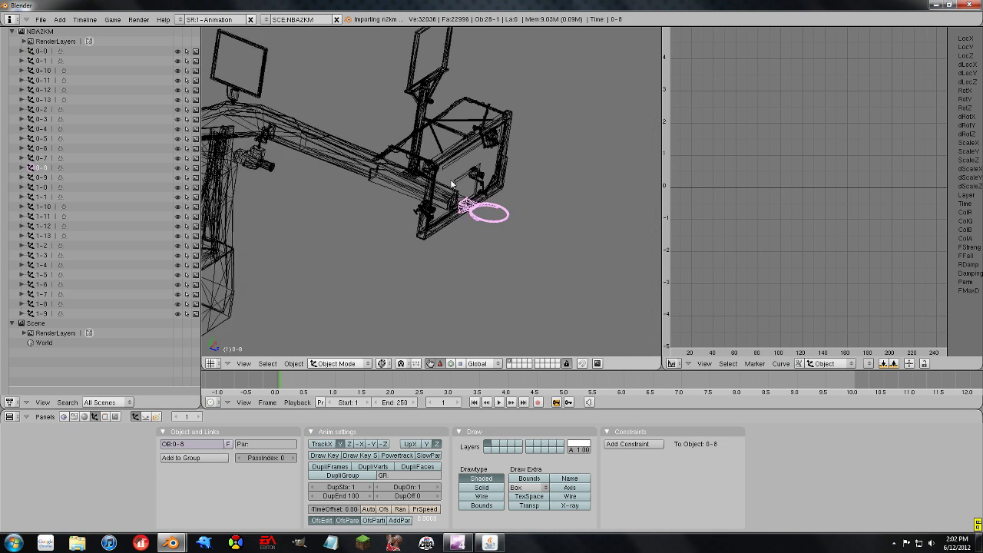
pyautogui.scroll(-3, 451, 184)
pyautogui.rightClick(434, 220)
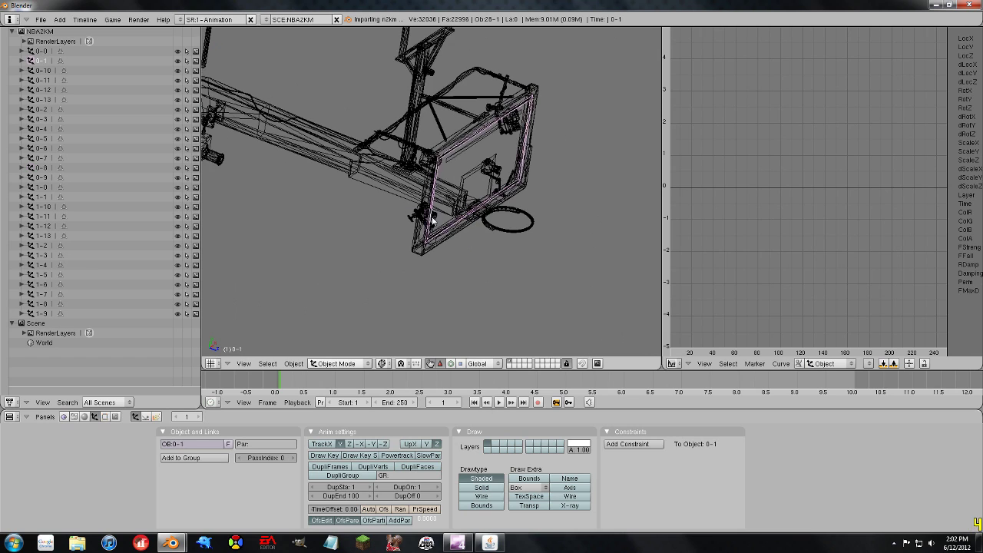
pyautogui.rightClick(434, 220)
pyautogui.scroll(-2, 369, 212)
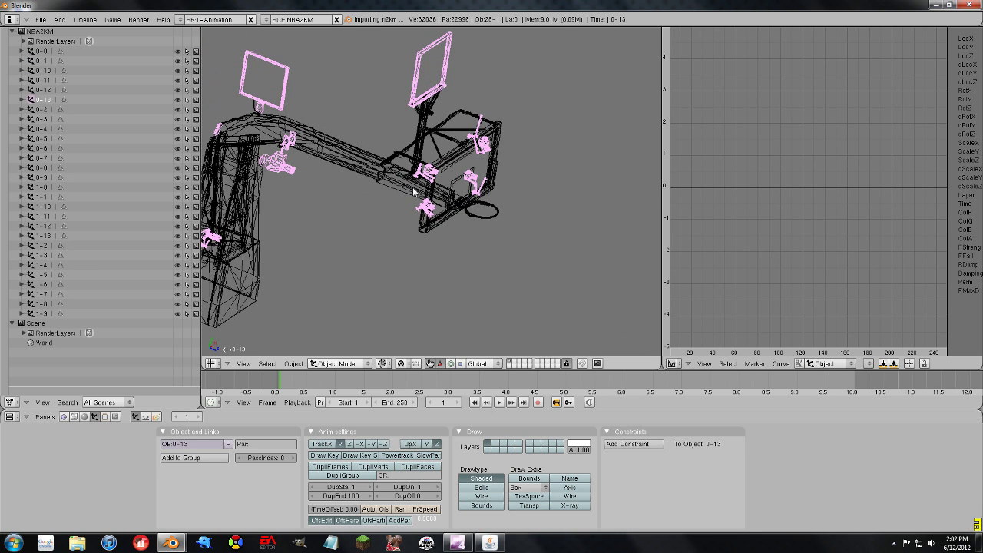
pyautogui.scroll(-2, 321, 201)
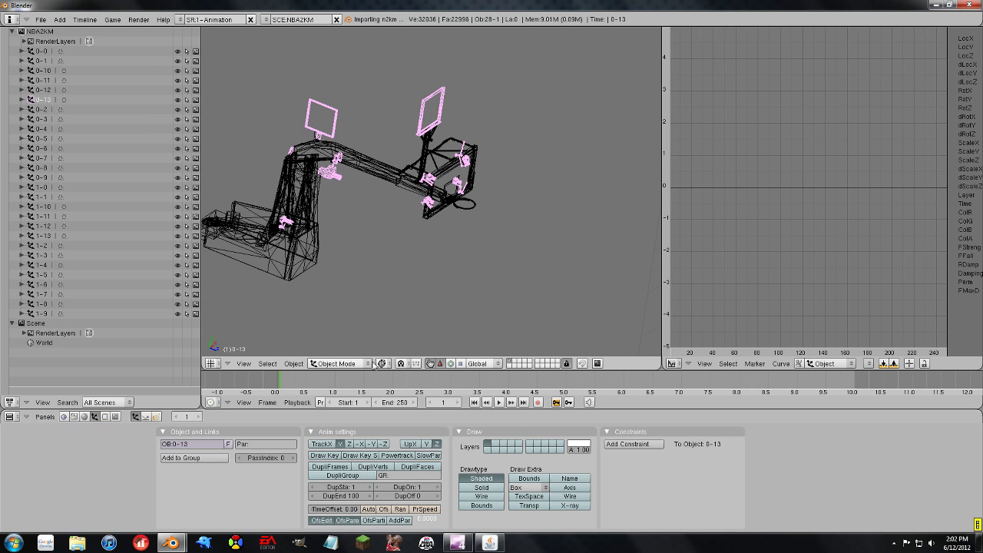
pyautogui.click(344, 363)
pyautogui.click(346, 345)
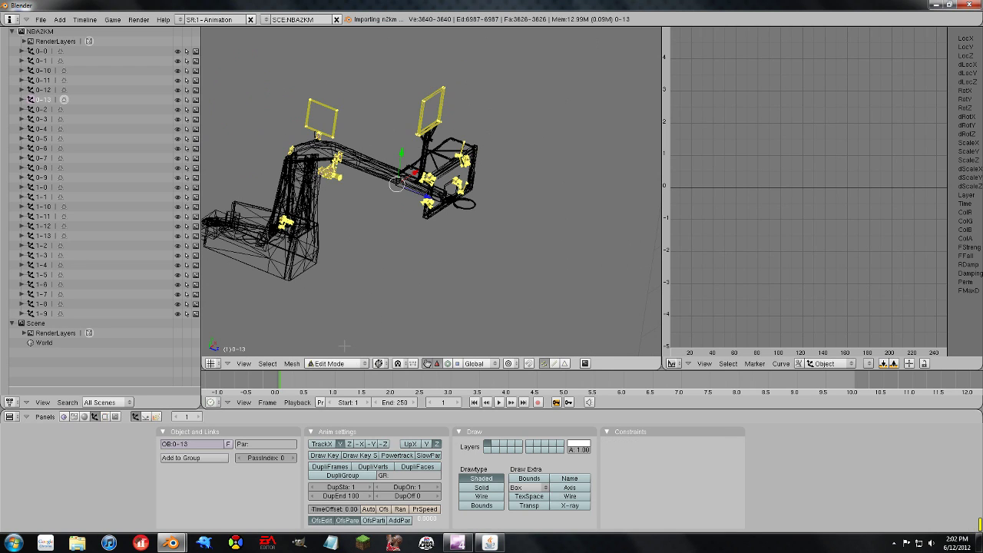
# Step: Toggle object 0-13 repeatedly between Object Mode and Edit Mode, ending in Edit Mode
pyautogui.press('Tab')
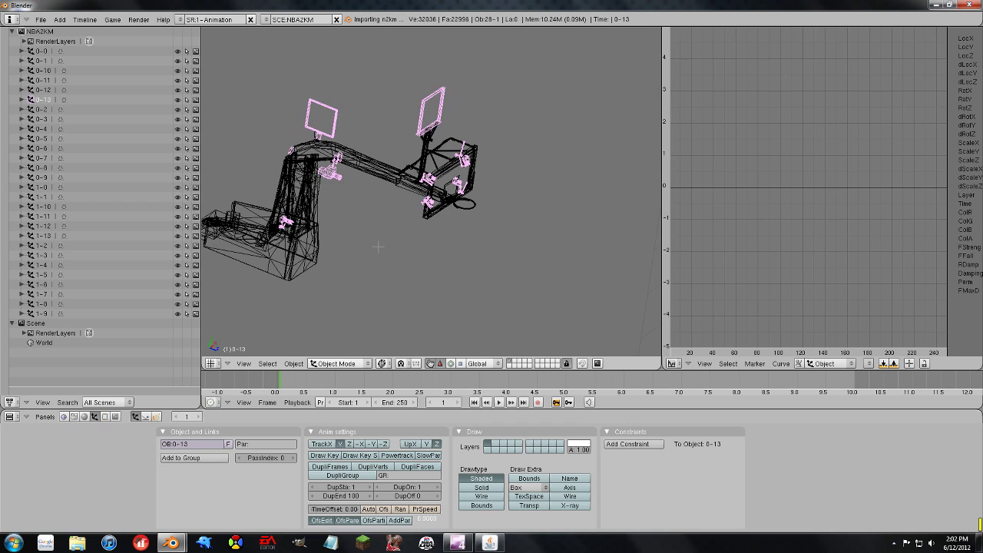
pyautogui.press('Tab')
pyautogui.press('Tab')
pyautogui.press('Tab')
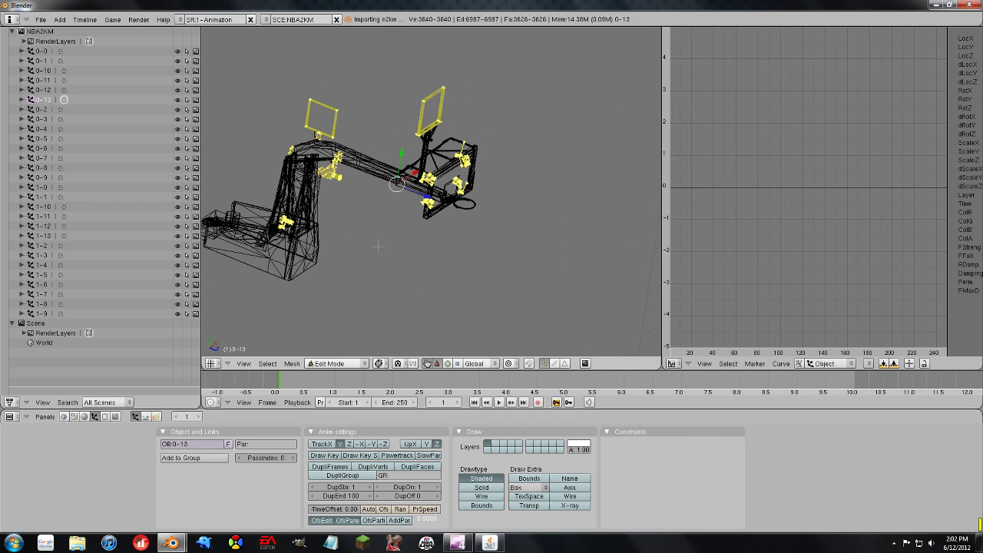
pyautogui.press('Tab')
pyautogui.press('Tab')
pyautogui.press('Tab')
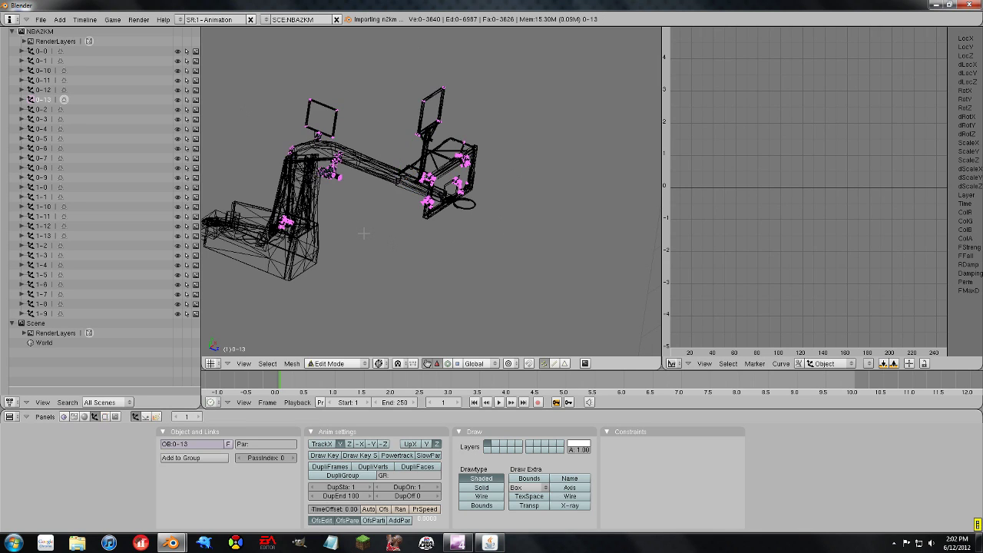
pyautogui.press('Tab')
pyautogui.press('Tab')
pyautogui.press('Tab')
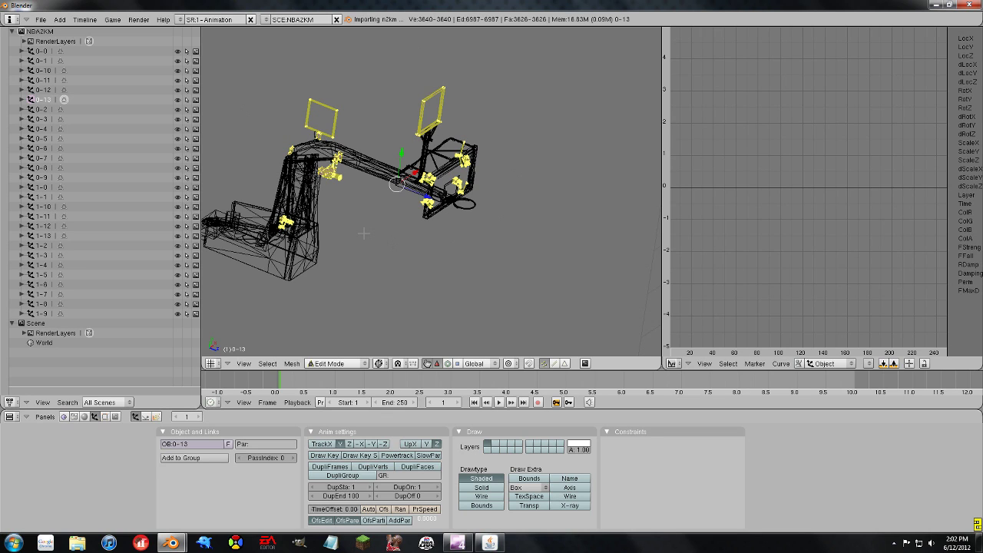
# Step: Toggle the selection of all vertices, then box-select the camera beneath the arm's bend twice, clearing the selection each time
pyautogui.press('a')
pyautogui.press('a')
pyautogui.press('a')
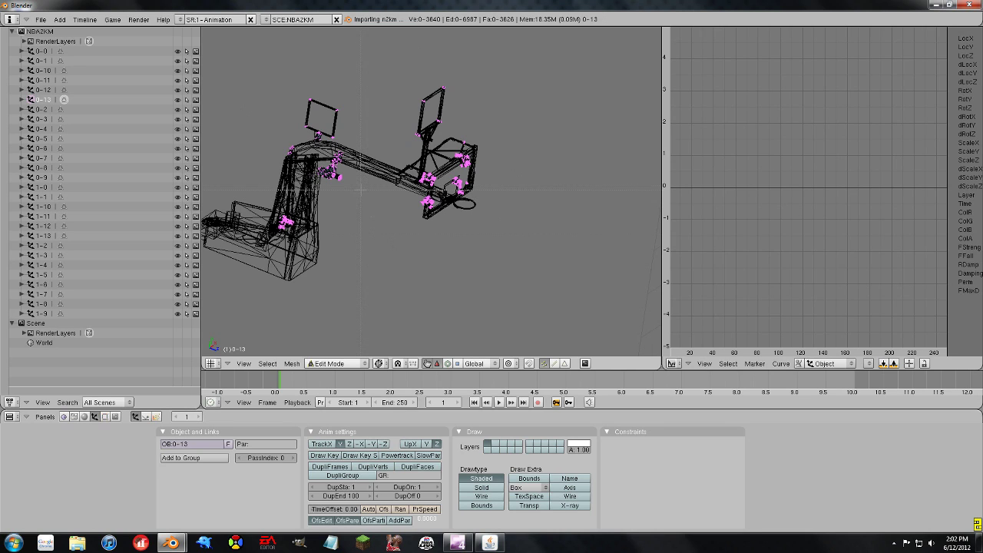
pyautogui.moveTo(361, 189); pyautogui.dragTo(313, 144)
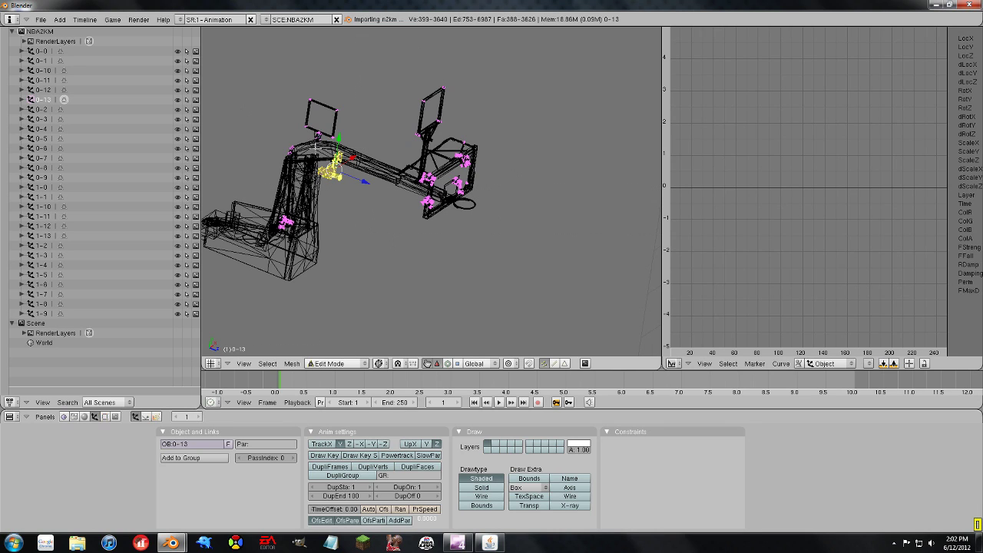
pyautogui.press('a')
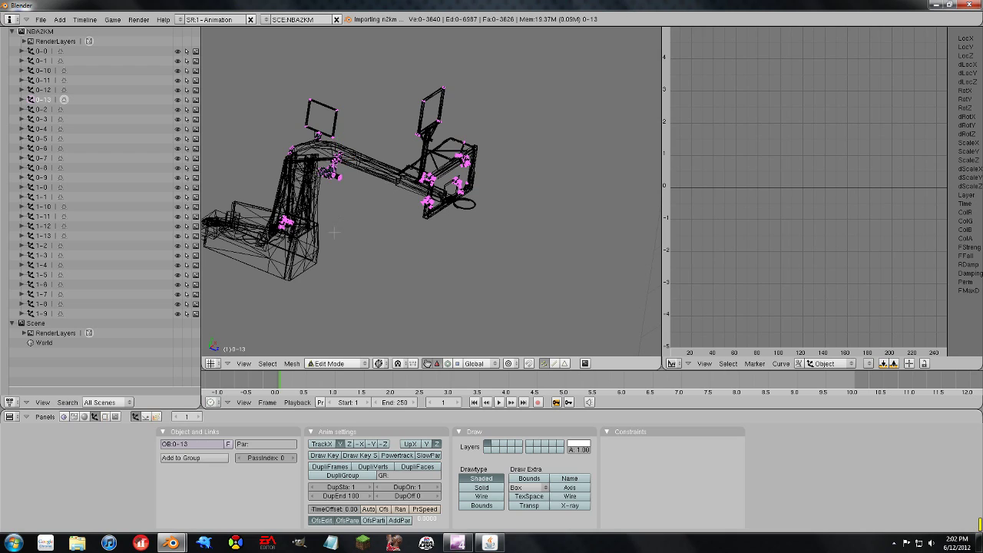
pyautogui.press('b')
pyautogui.moveTo(311, 157); pyautogui.dragTo(318, 146)
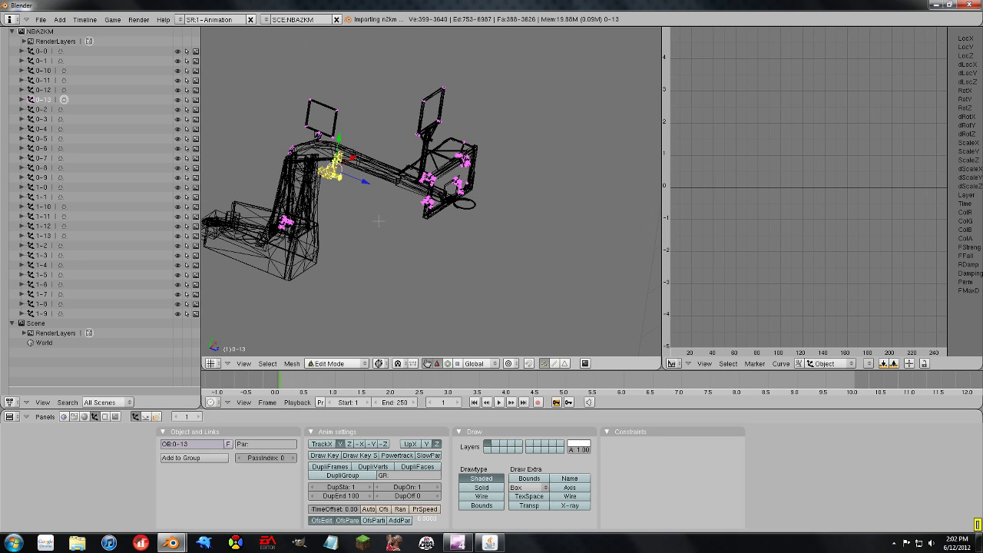
pyautogui.press('a')
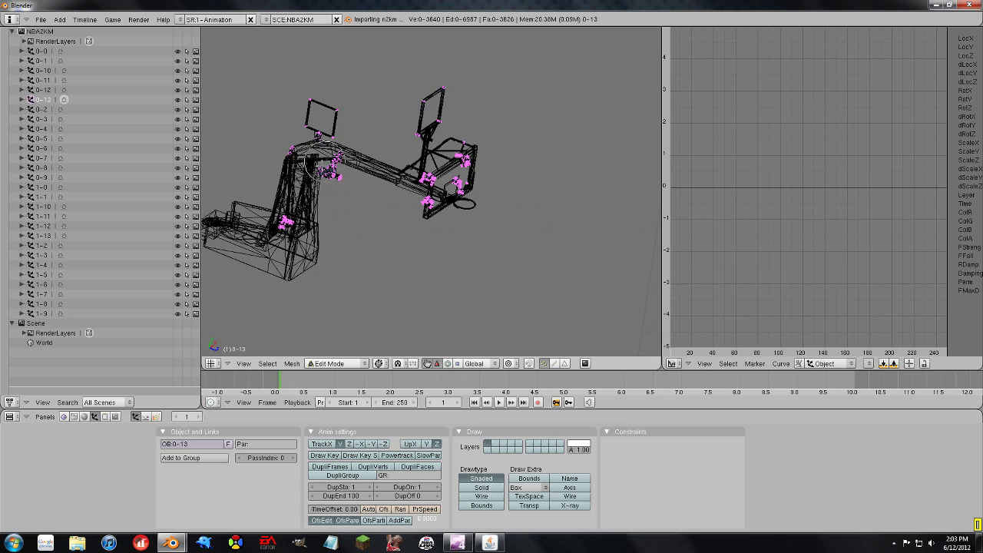
# Step: Circle-select the camera beneath the arm and, with a larger circle, the parts around the backboard, then clear the selection
pyautogui.click(355, 185)
pyautogui.moveTo(356, 186)
pyautogui.mouseDown()
pyautogui.moveTo(329, 190)
pyautogui.moveTo(345, 171)
pyautogui.moveTo(329, 173)
pyautogui.mouseUp()
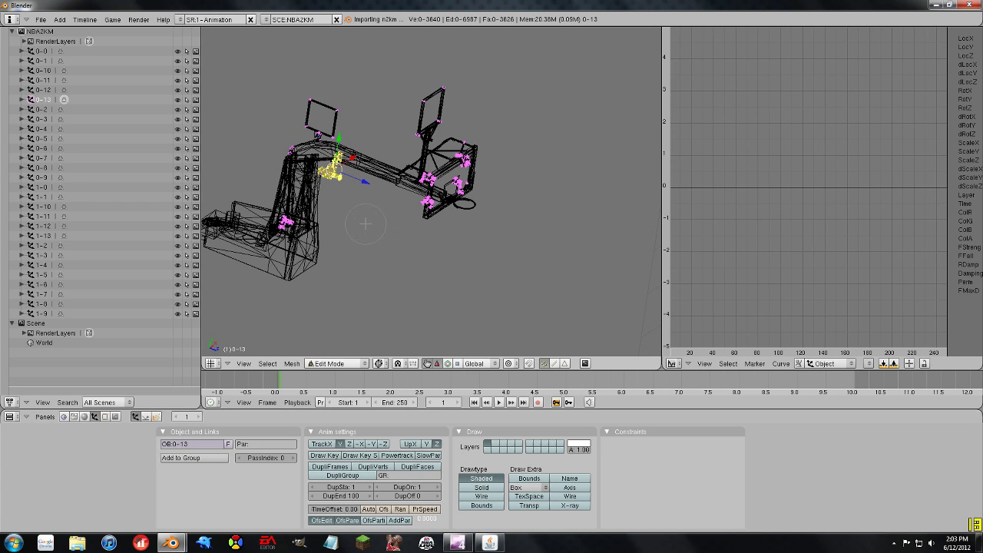
pyautogui.scroll(-3, 358, 224)
pyautogui.click(444, 157)
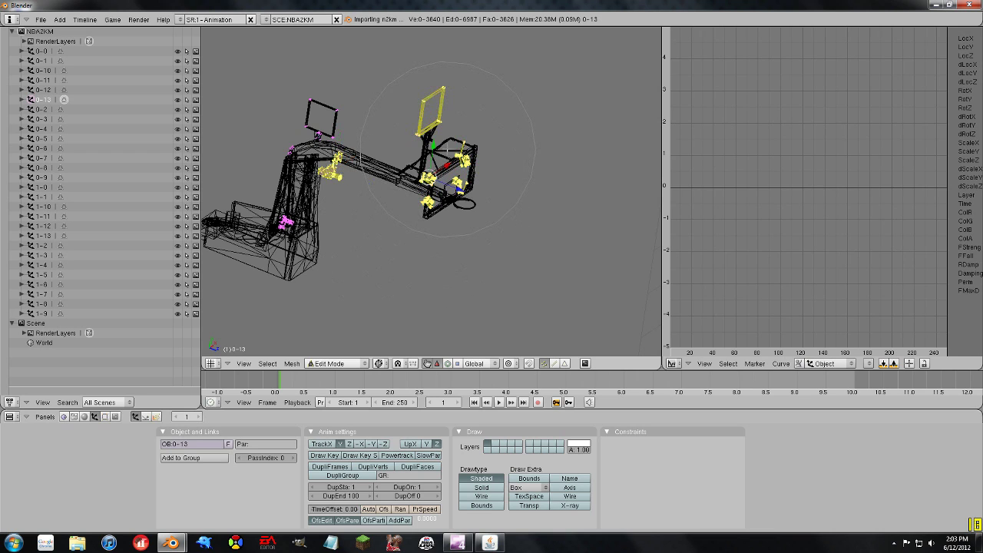
pyautogui.scroll(10, 303, 147)
pyautogui.press('Escape')
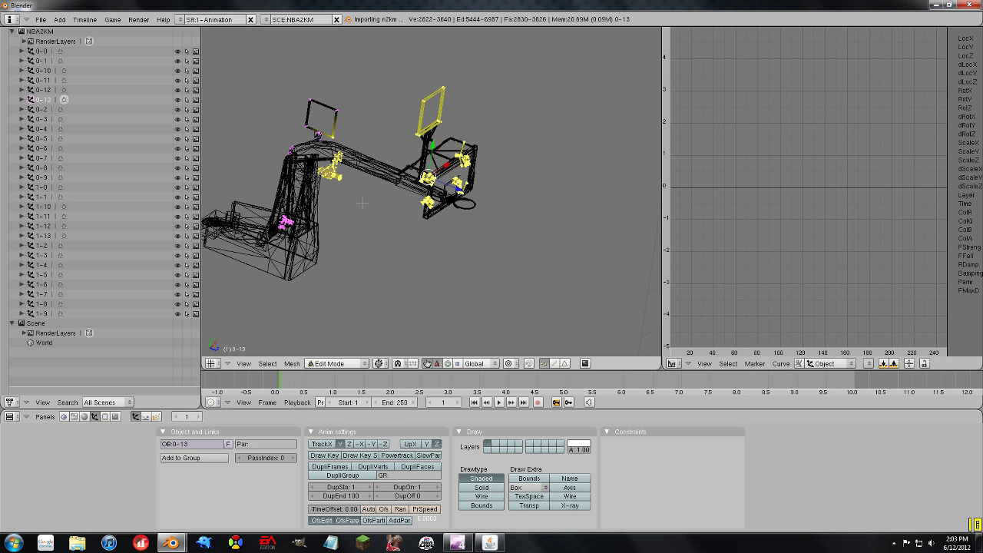
pyautogui.press('a')
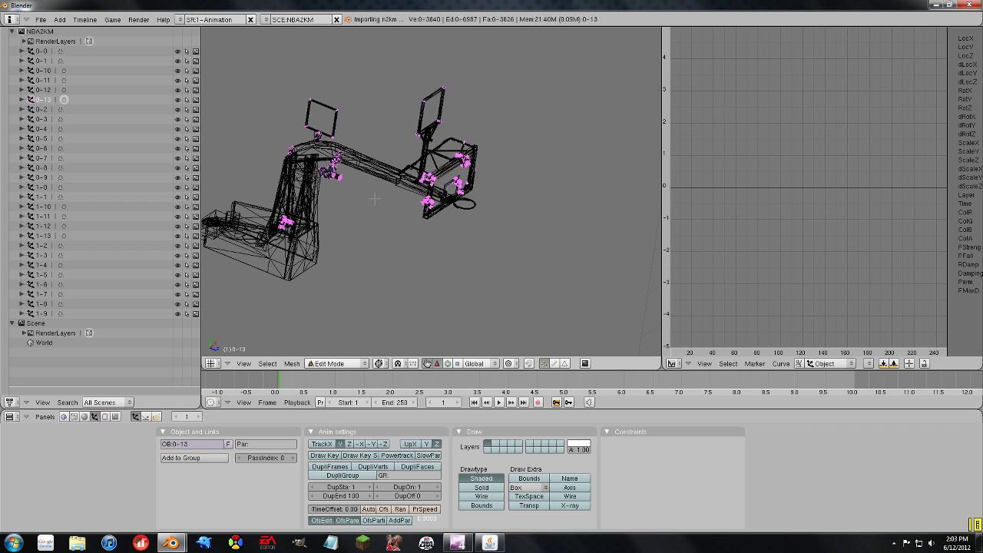
# Step: Box-select all vertices of the camera hanging beneath the arm's bend
pyautogui.moveTo(377, 202)
pyautogui.keyDown('shift'); pyautogui.mouseDown(button='middle')
pyautogui.moveTo(487, 267)
pyautogui.moveTo(394, 192)
pyautogui.mouseUp(button='middle'); pyautogui.keyUp('shift')
pyautogui.scroll(4, 421, 248)
pyautogui.scroll(3, 372, 180)
pyautogui.scroll(1, 370, 182)
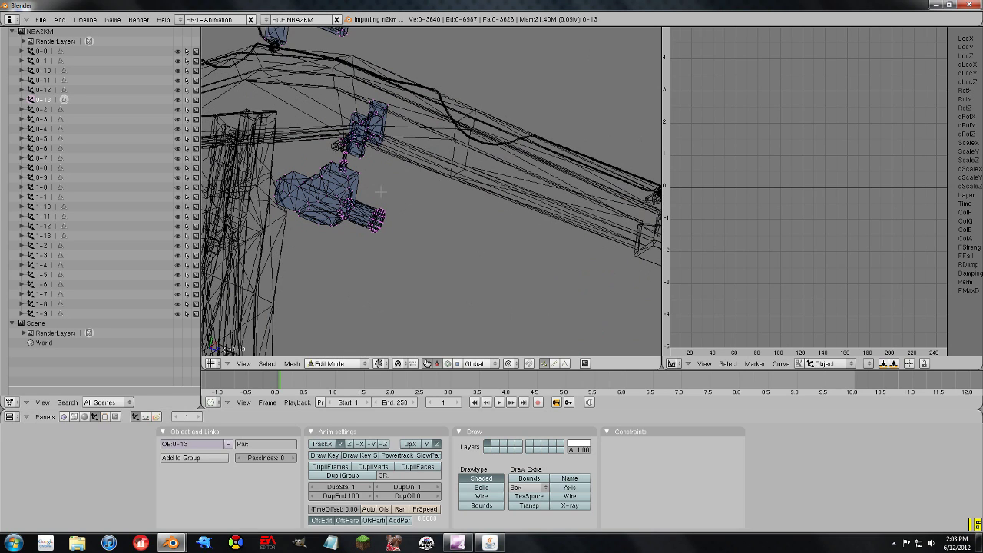
pyautogui.press('b')
pyautogui.moveTo(430, 253); pyautogui.dragTo(472, 237)
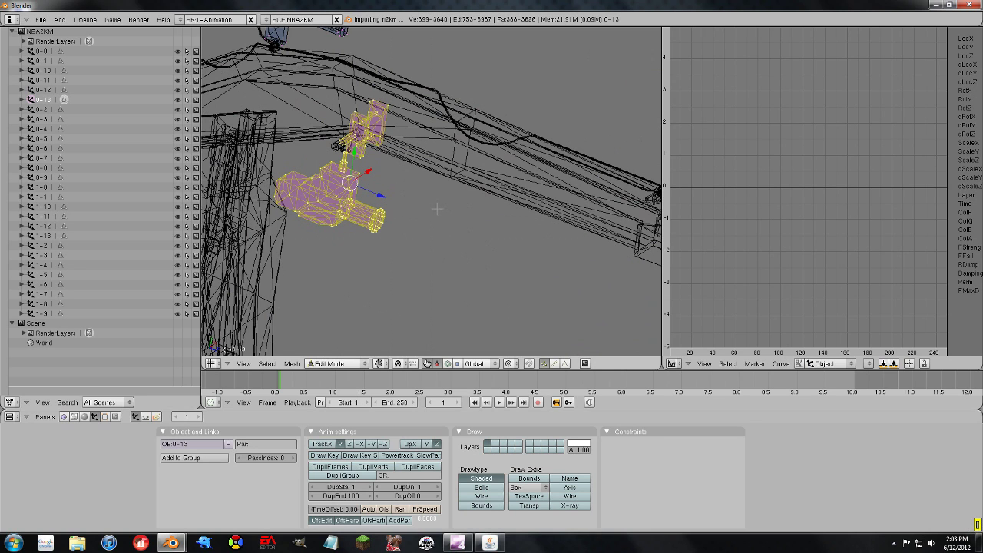
# Step: Move the selected camera about 1.2 units along the arm toward the backboard
pyautogui.moveTo(437, 208)
pyautogui.mouseDown(button='middle')
pyautogui.moveTo(429, 213)
pyautogui.moveTo(443, 212)
pyautogui.mouseUp(button='middle')
pyautogui.scroll(-4, 444, 221)
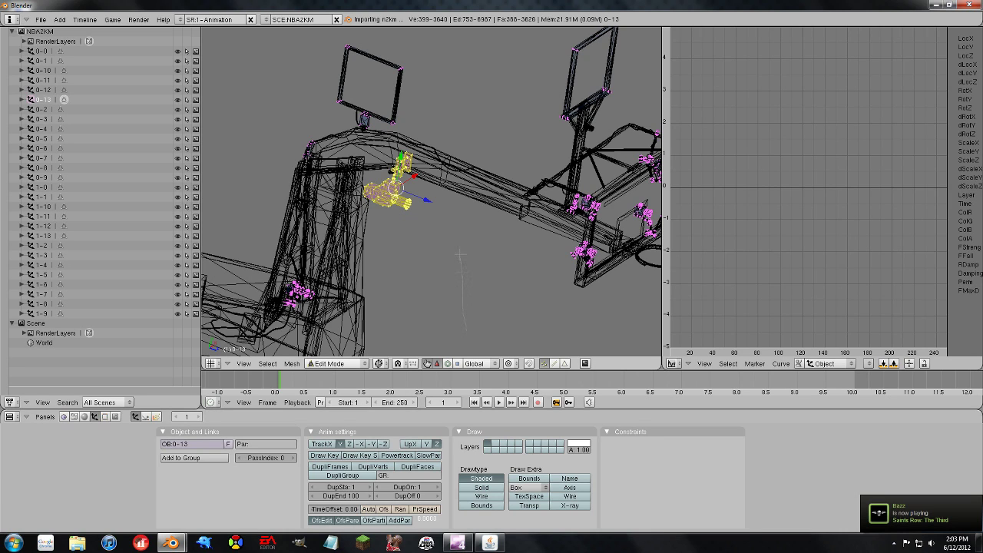
pyautogui.press('g')
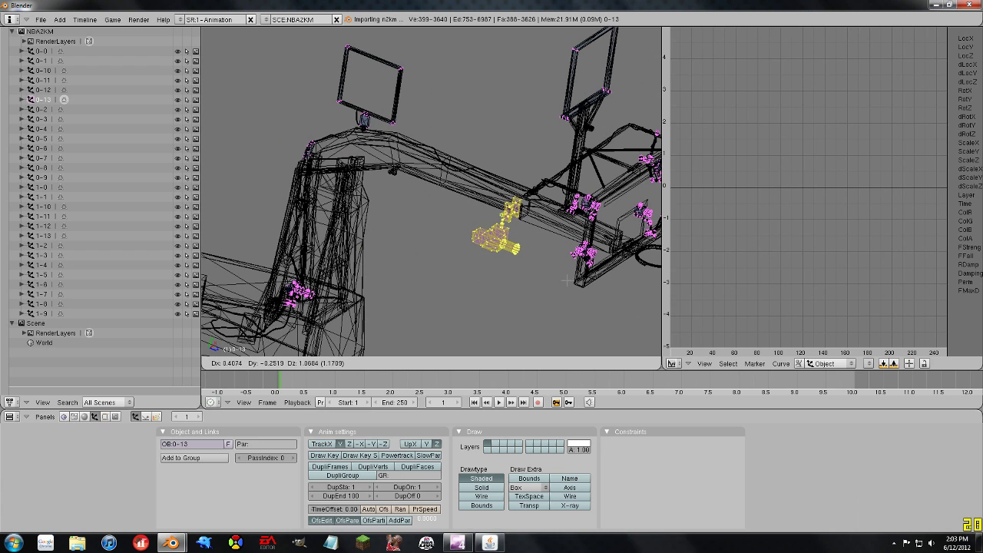
pyautogui.click(576, 282)
# Step: Check the moved camera's position from the front and undo its move
pyautogui.moveTo(576, 282); pyautogui.dragTo(331, 184, button='middle')
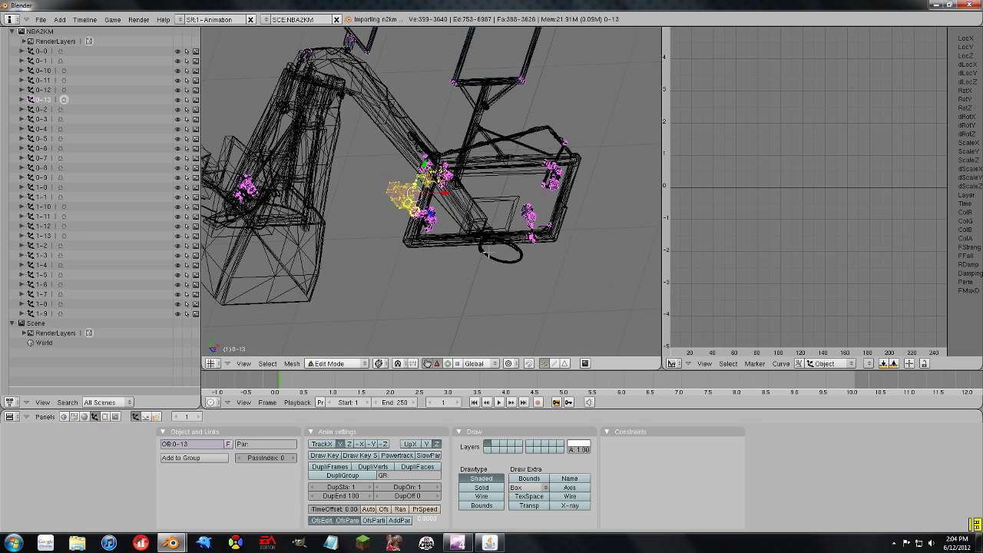
pyautogui.moveTo(485, 253)
pyautogui.mouseDown(button='middle')
pyautogui.moveTo(459, 236)
pyautogui.moveTo(490, 260)
pyautogui.mouseUp(button='middle')
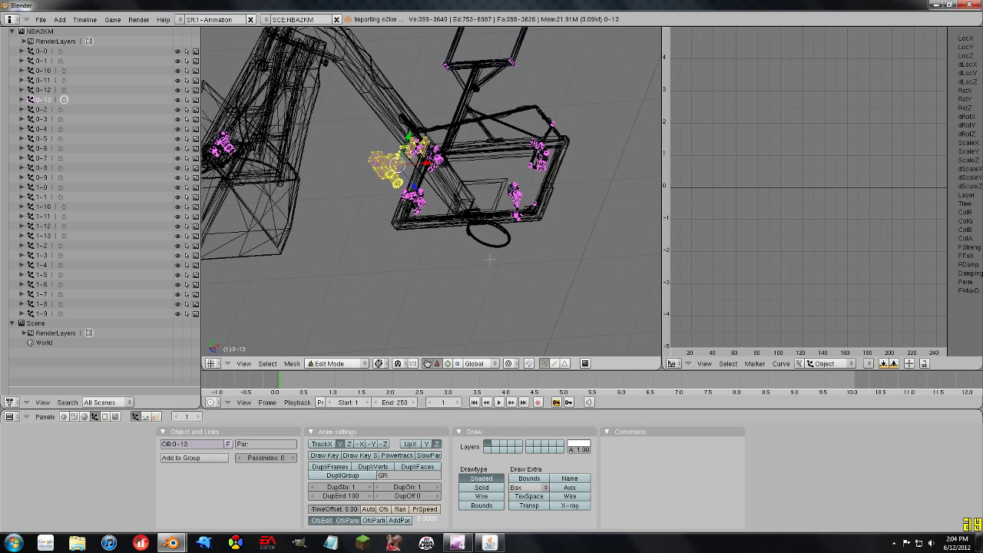
pyautogui.hotkey('ctrl', 'z')
# Step: Try moving the selected camera freely and constrained to the global X, Y and Z axes in turn
pyautogui.keyDown('shift'); pyautogui.moveTo(368, 251); pyautogui.dragTo(397, 307, button='middle'); pyautogui.keyUp('shift')
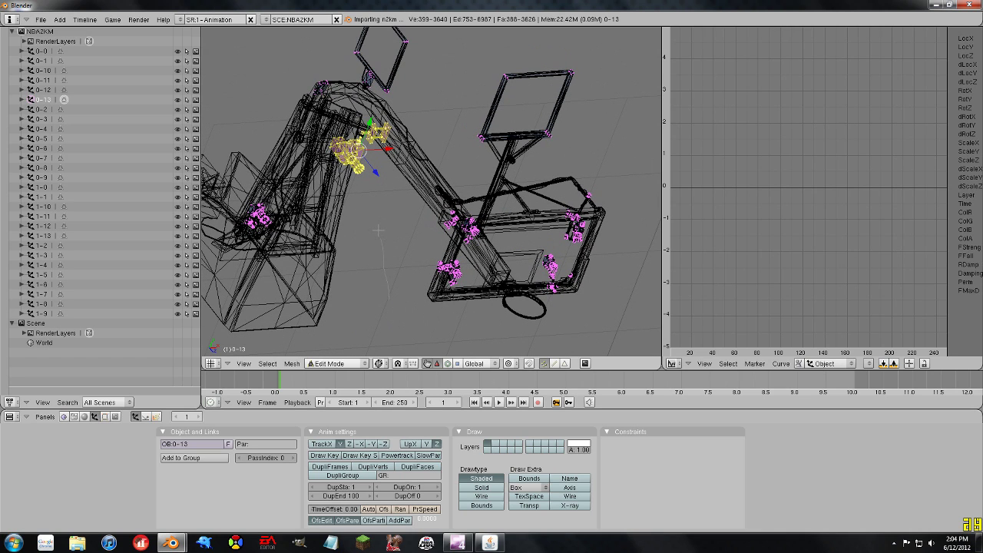
pyautogui.press('g')
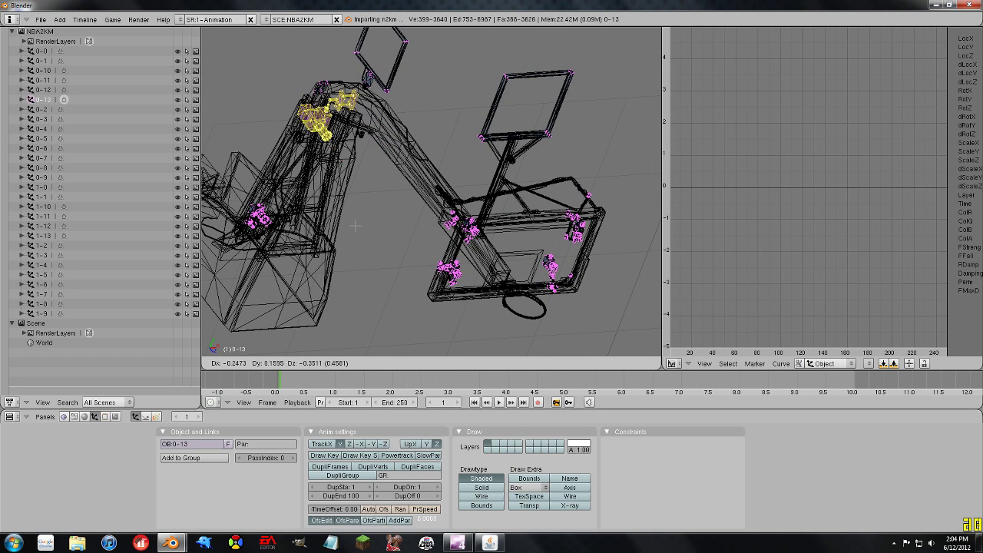
pyautogui.press('x')
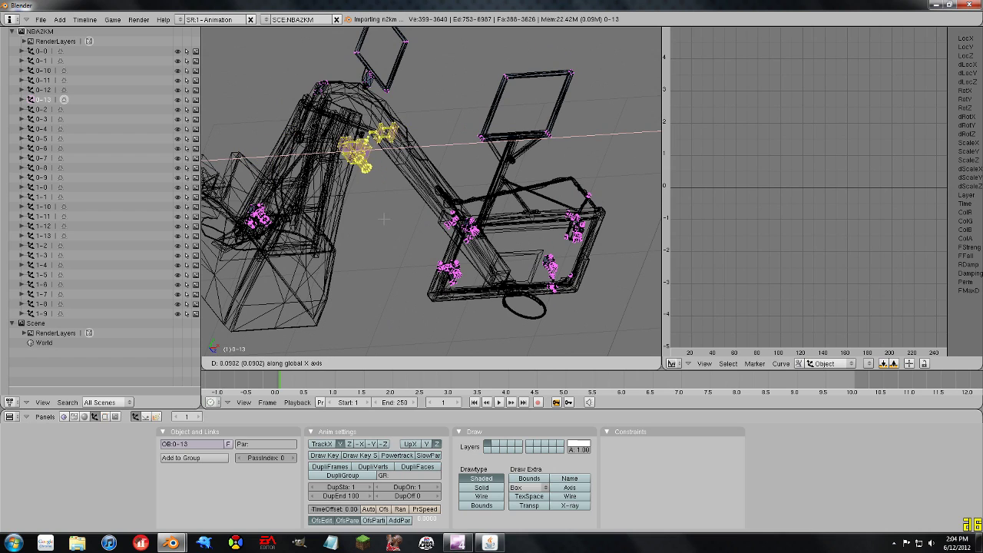
pyautogui.press('x')
pyautogui.press('x')
pyautogui.press('y')
pyautogui.press('y')
pyautogui.press('y')
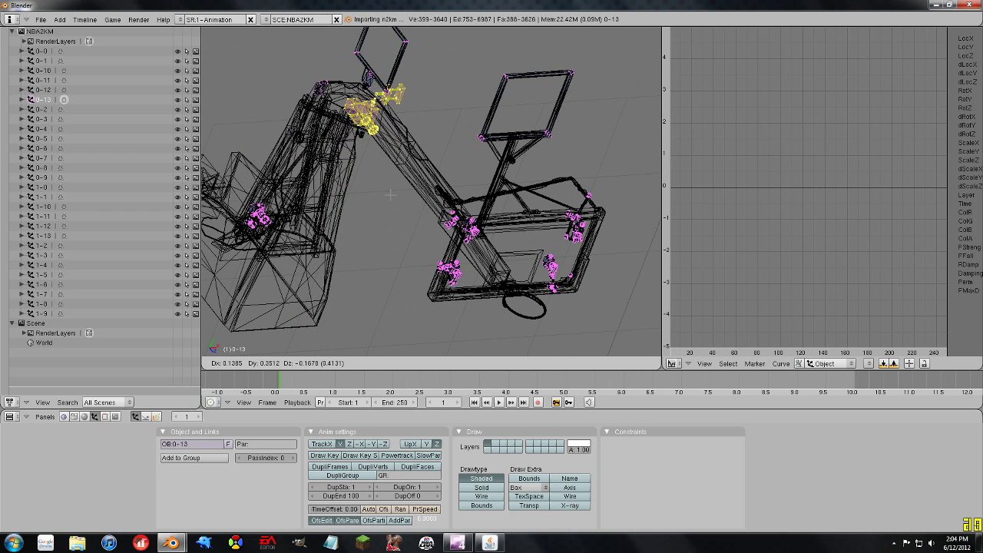
pyautogui.press('z')
pyautogui.press('z')
pyautogui.press('z')
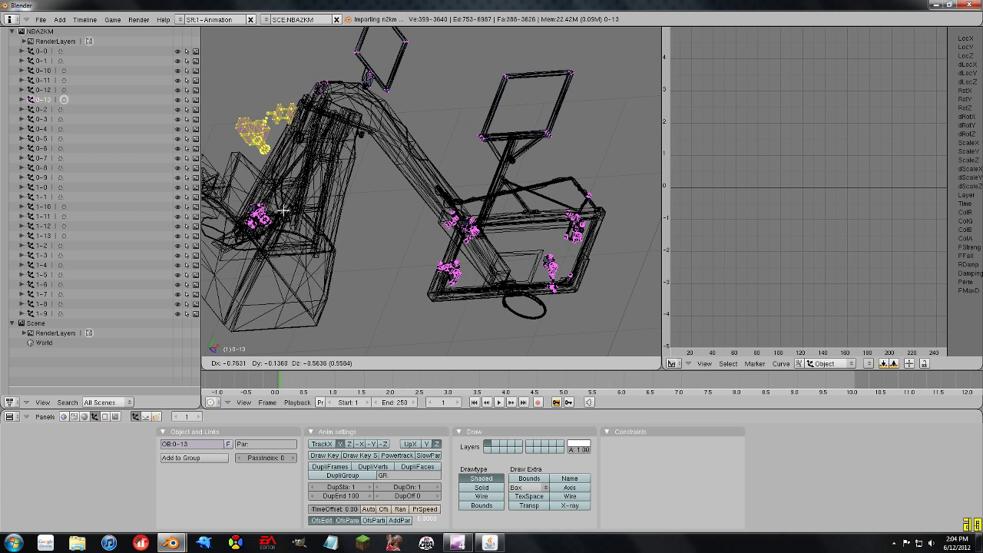
pyautogui.press('z')
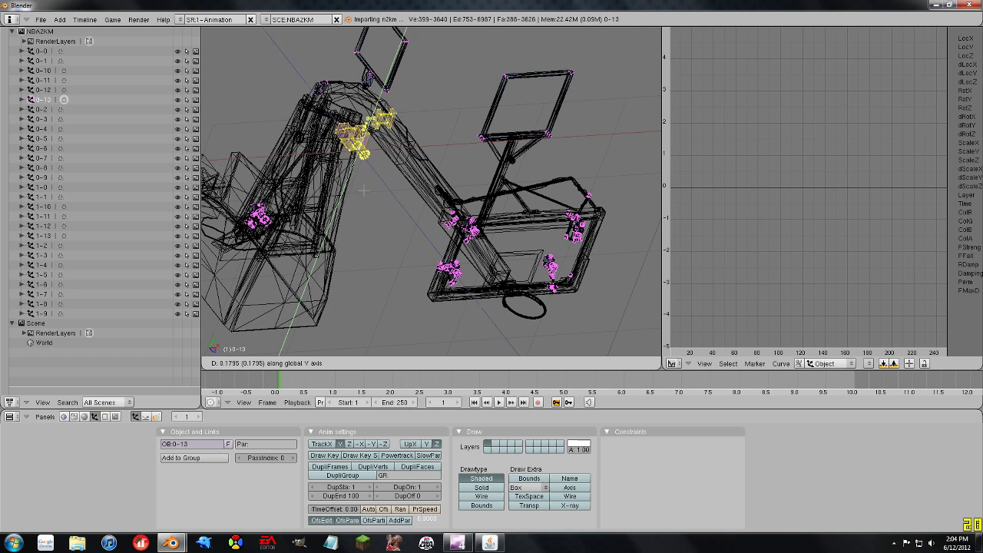
pyautogui.press('y')
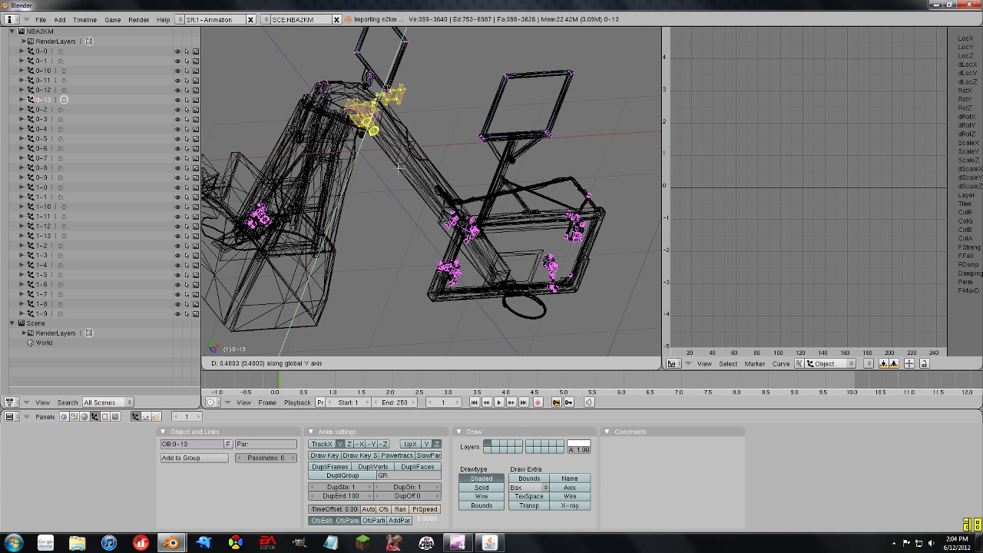
# Step: Move the selected camera 1.25 units along the global Z axis and return to Object Mode
pyautogui.press('z')
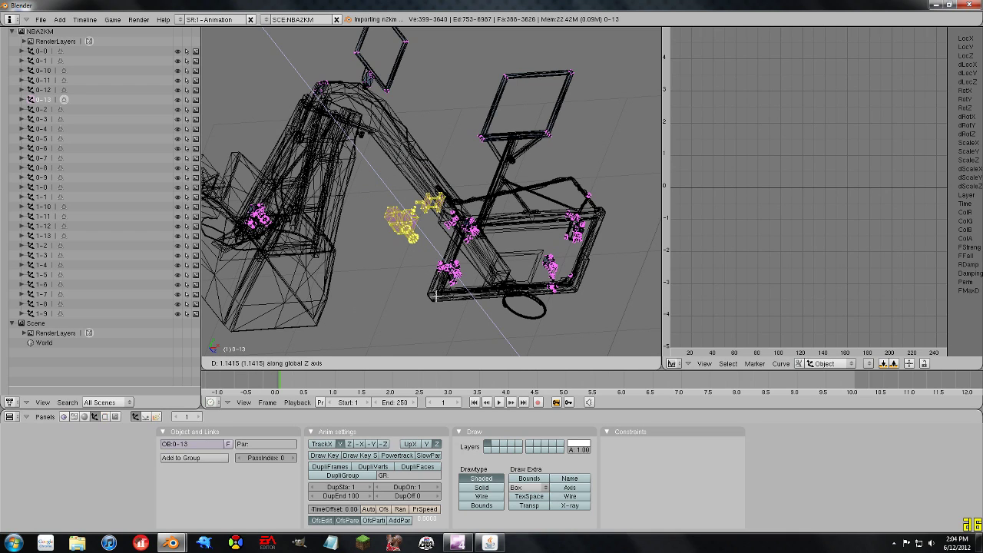
pyautogui.write('1.25')
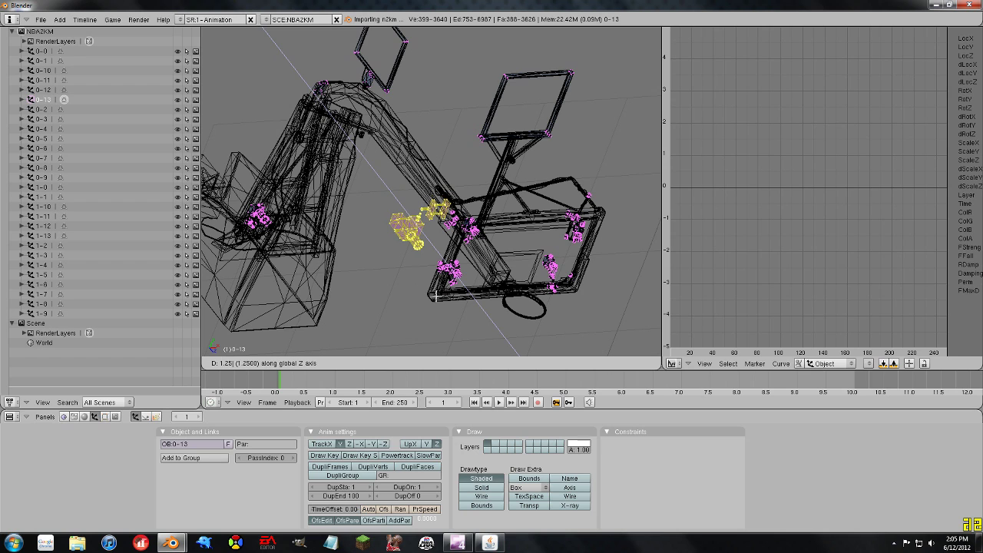
pyautogui.press('Return')
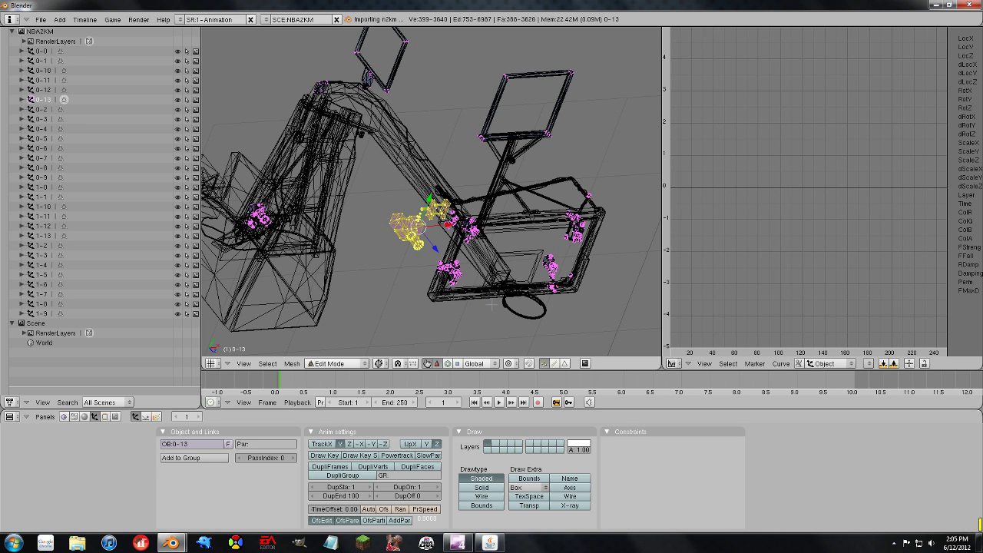
pyautogui.moveTo(558, 302); pyautogui.dragTo(576, 278, button='middle')
pyautogui.moveTo(434, 299); pyautogui.dragTo(416, 306, button='middle')
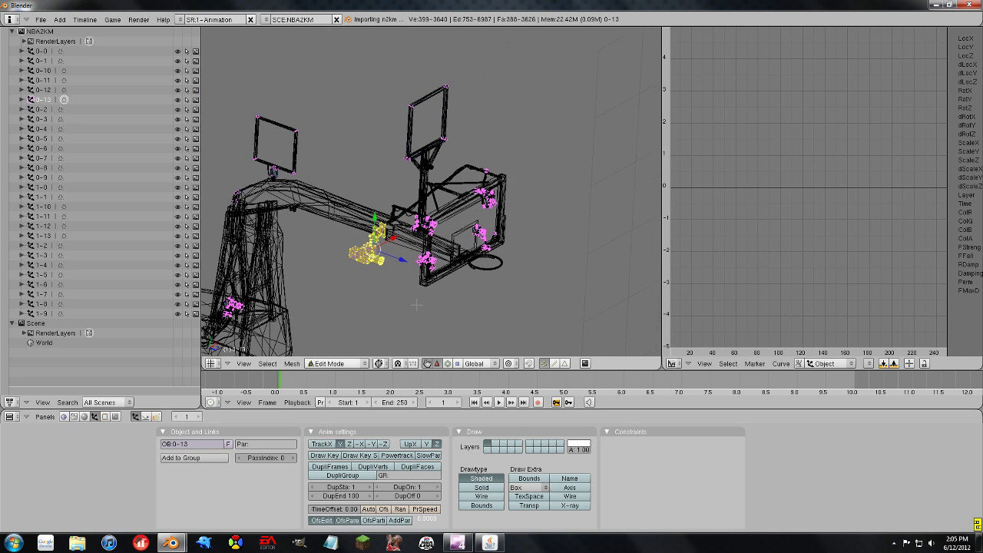
pyautogui.press('Tab')
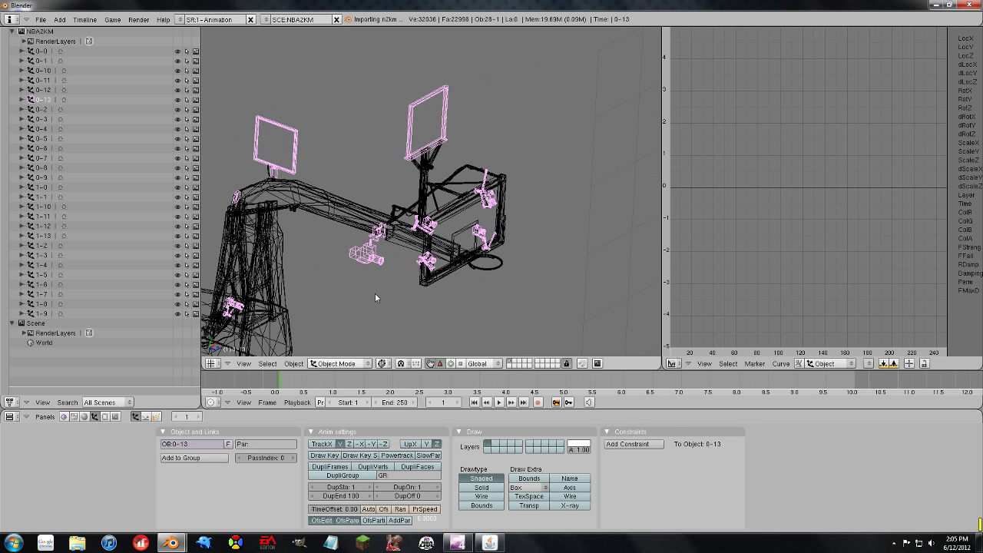
# Step: Select object 1-13, the cameras and shot-clock frames of the opposite hoop, and enter Edit Mode
pyautogui.scroll(-5, 373, 238)
pyautogui.moveTo(509, 273); pyautogui.dragTo(449, 173, button='middle')
pyautogui.scroll(6, 466, 169)
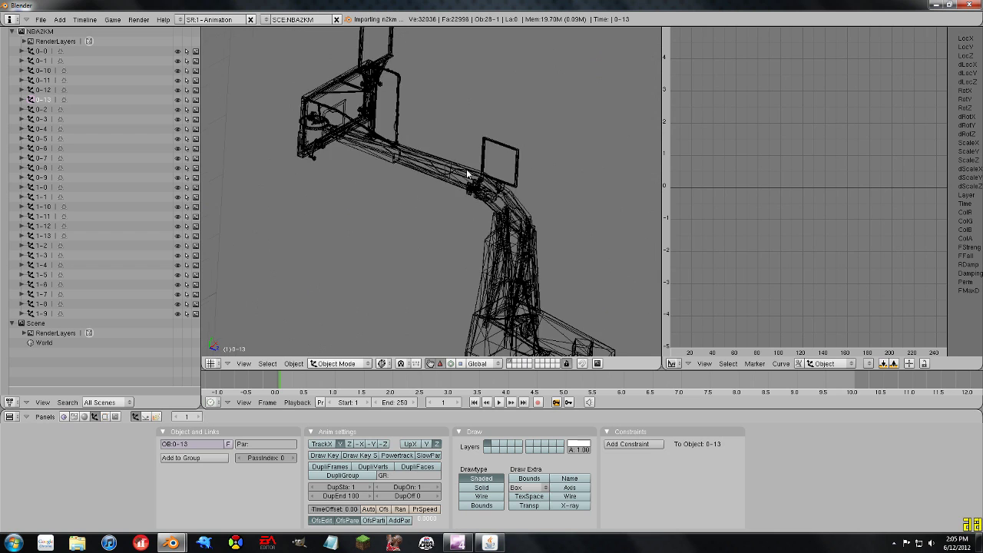
pyautogui.rightClick(496, 196)
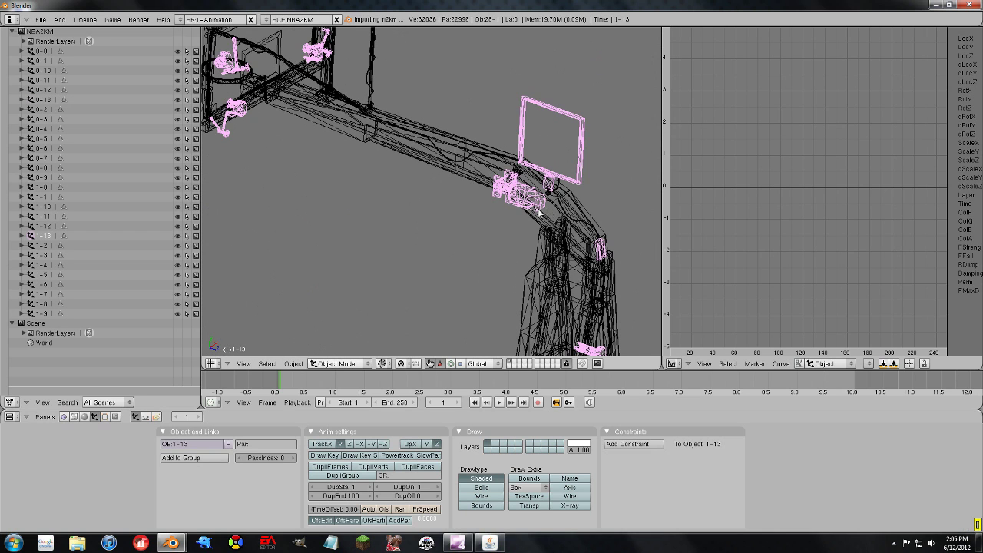
pyautogui.moveTo(538, 209); pyautogui.dragTo(542, 211, button='middle')
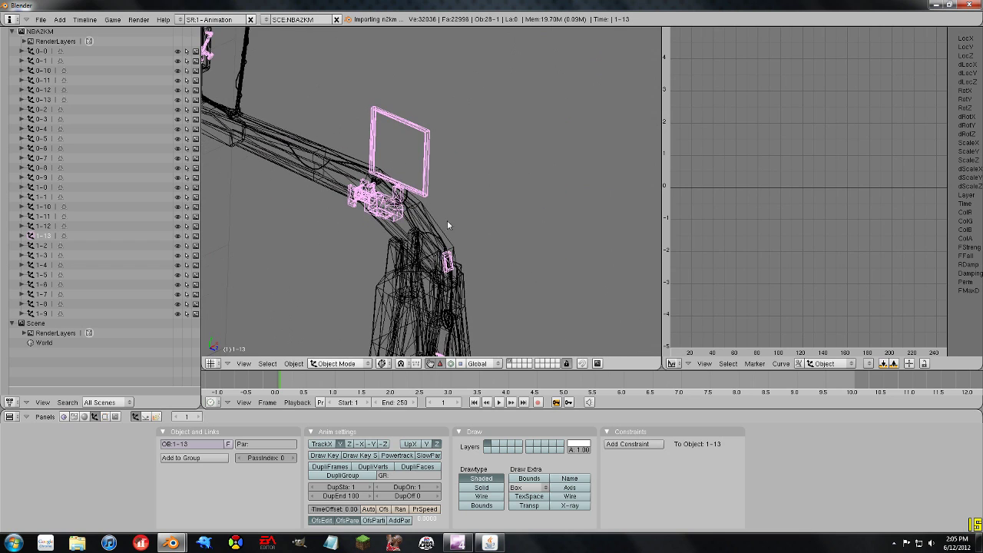
pyautogui.scroll(-2, 425, 230)
pyautogui.press('Tab')
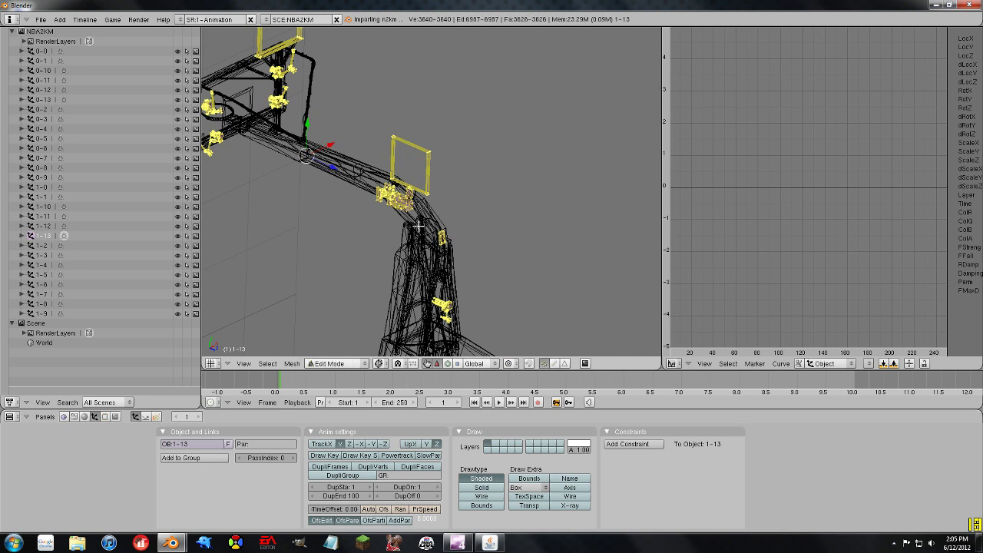
# Step: Clear the selection and select all vertices of the camera beneath the arm's bend on this hoop
pyautogui.press('a')
pyautogui.moveTo(393, 225); pyautogui.dragTo(437, 214, button='middle')
pyautogui.moveTo(405, 243); pyautogui.dragTo(441, 248, button='middle')
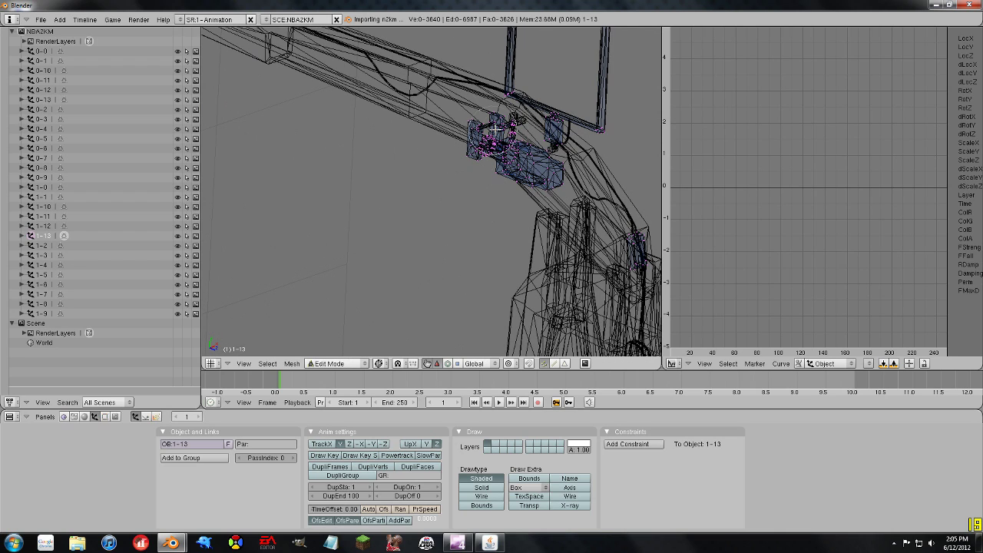
pyautogui.moveTo(496, 139)
pyautogui.mouseDown()
pyautogui.moveTo(481, 145)
pyautogui.moveTo(550, 175)
pyautogui.mouseUp()
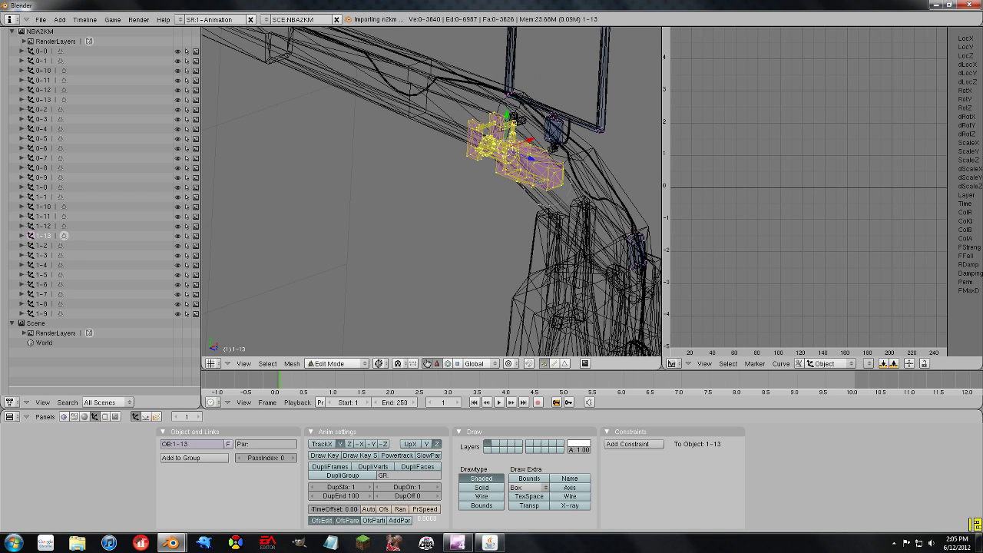
pyautogui.press('Escape')
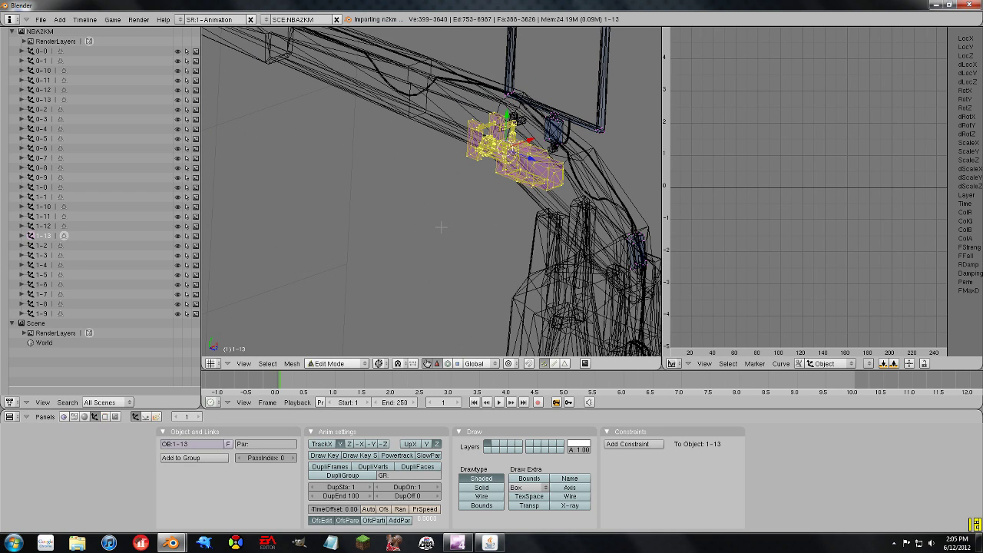
# Step: Move the selected camera -1.25 units along the global Z axis toward the backboard and return to Object Mode
pyautogui.scroll(-4, 459, 224)
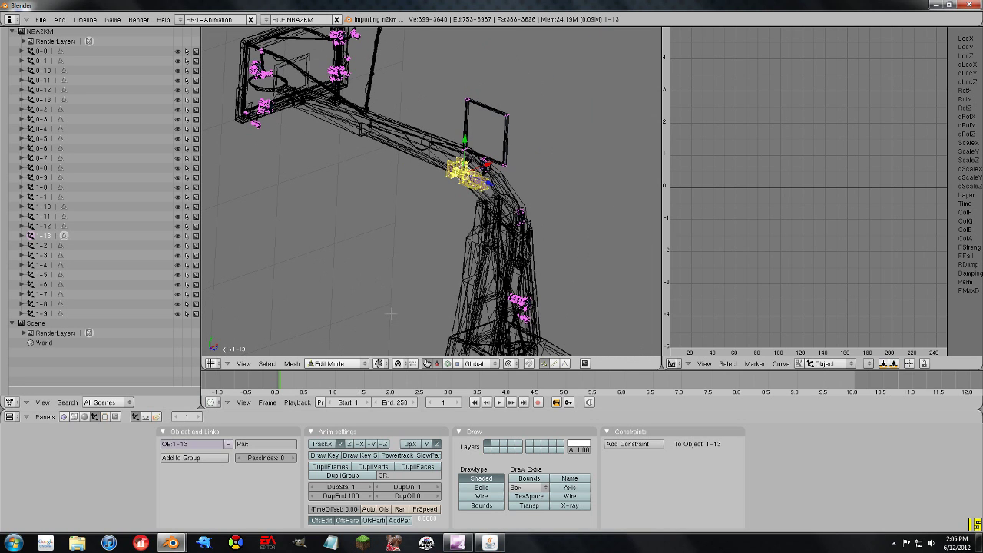
pyautogui.press('g')
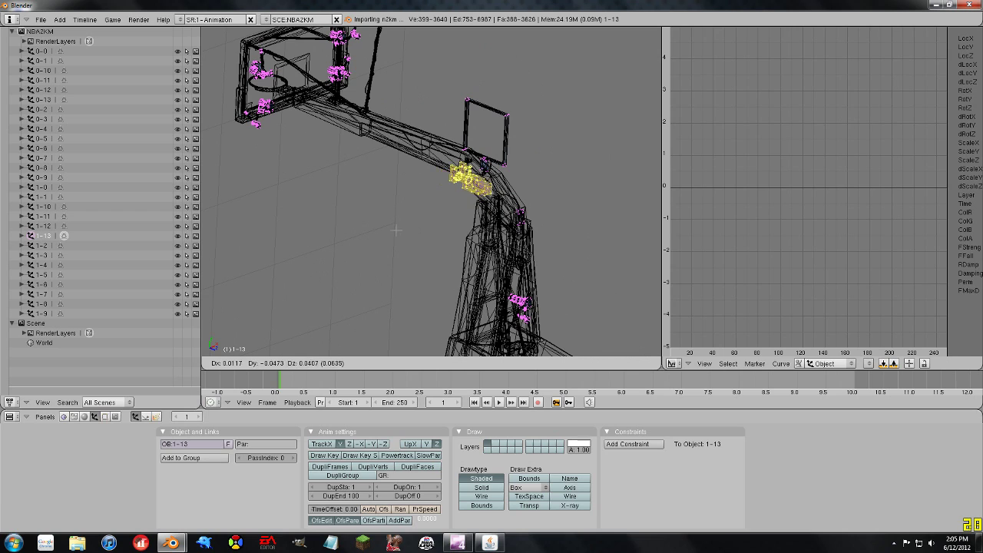
pyautogui.moveTo(399, 228); pyautogui.dragTo(380, 227, button='middle')
pyautogui.press('x')
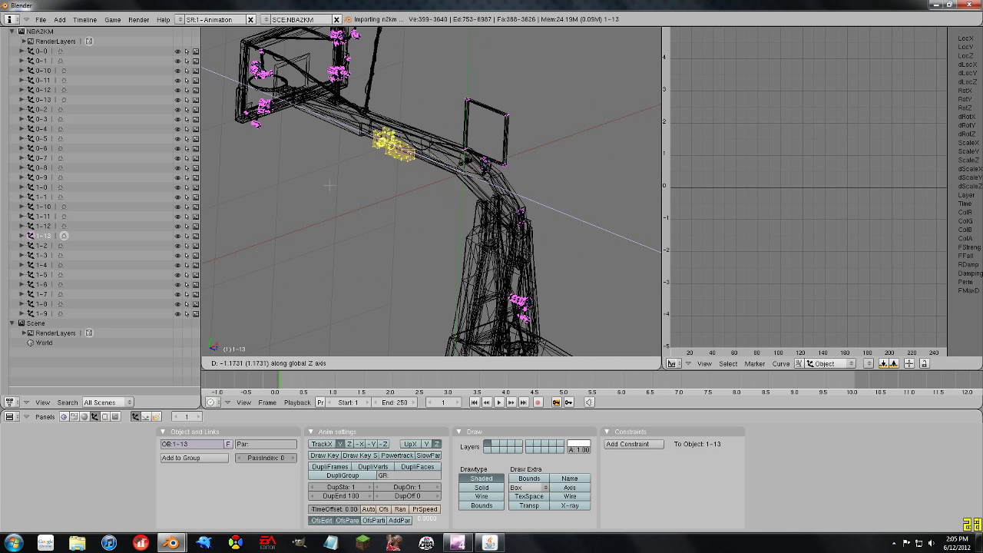
pyautogui.press('z')
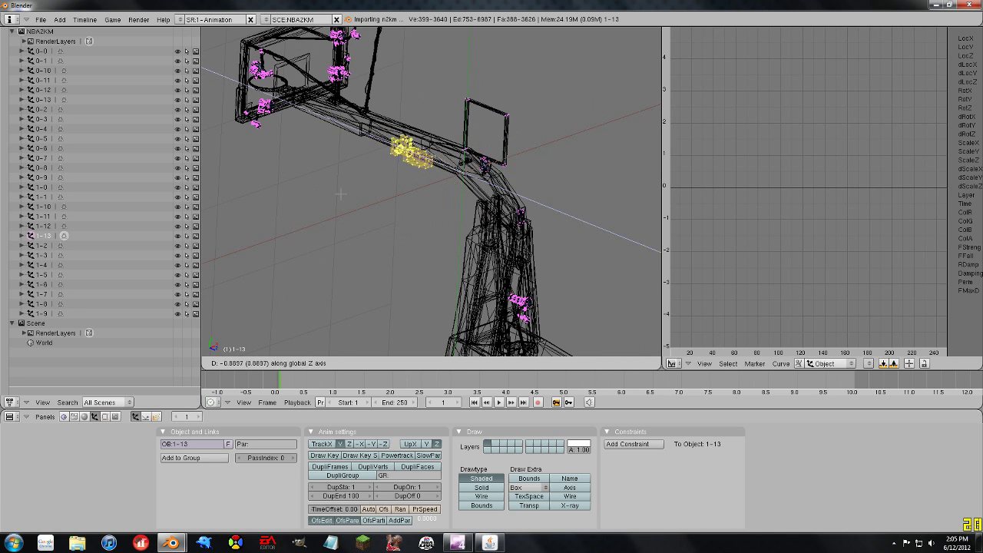
pyautogui.press('y')
pyautogui.press('z')
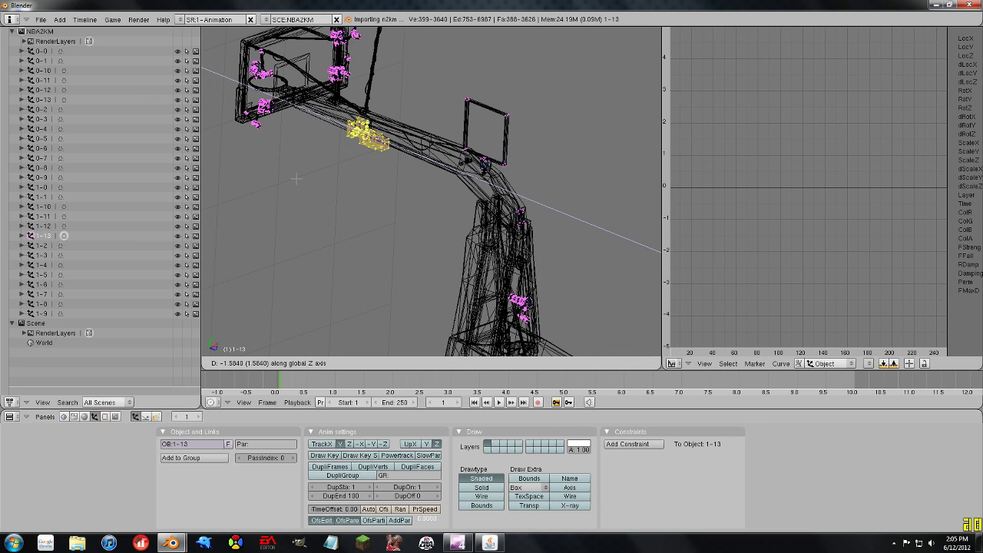
pyautogui.write('0')
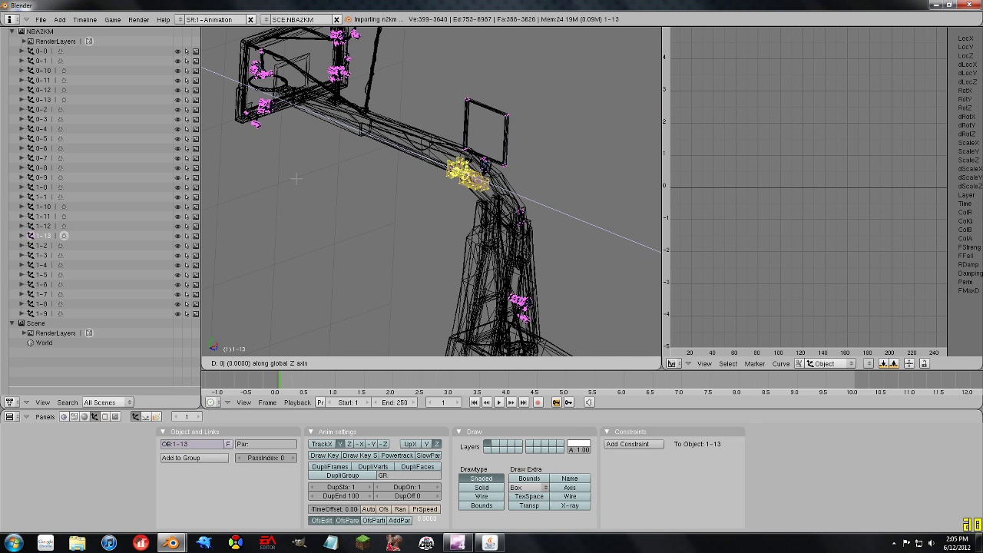
pyautogui.write('-1.25')
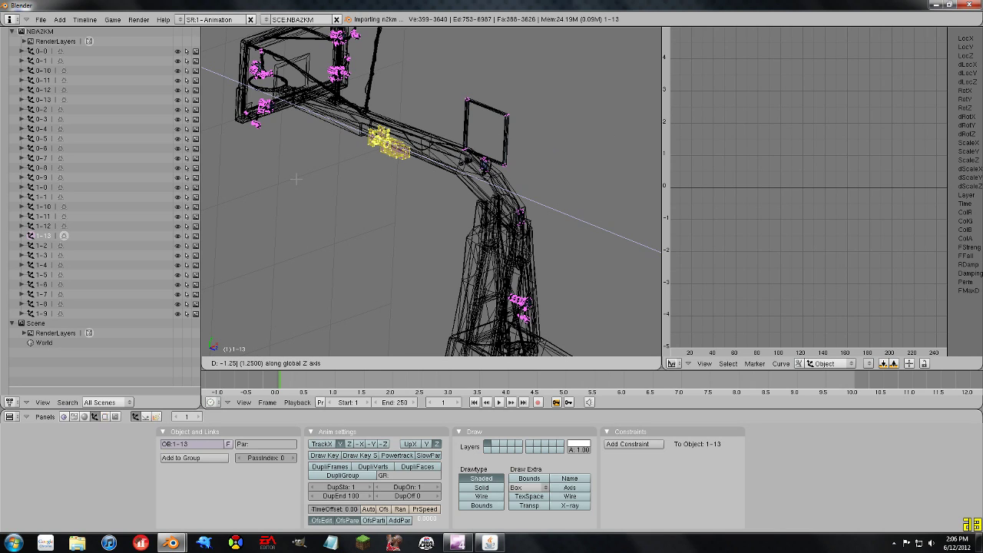
pyautogui.press('Return')
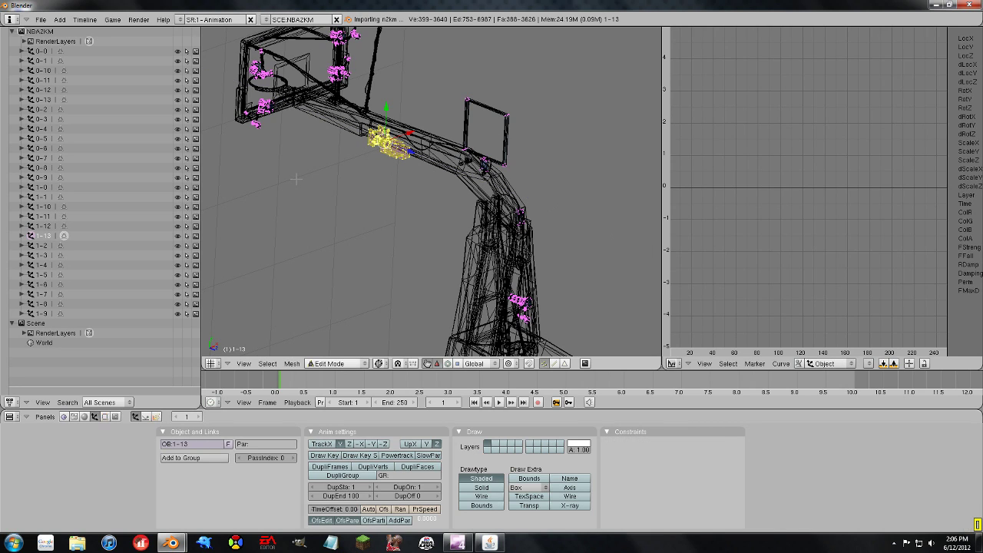
pyautogui.press('Tab')
# Step: Select object 1-5, the base and arm padding of the same hoop, and enter Edit Mode
pyautogui.scroll(-6, 426, 201)
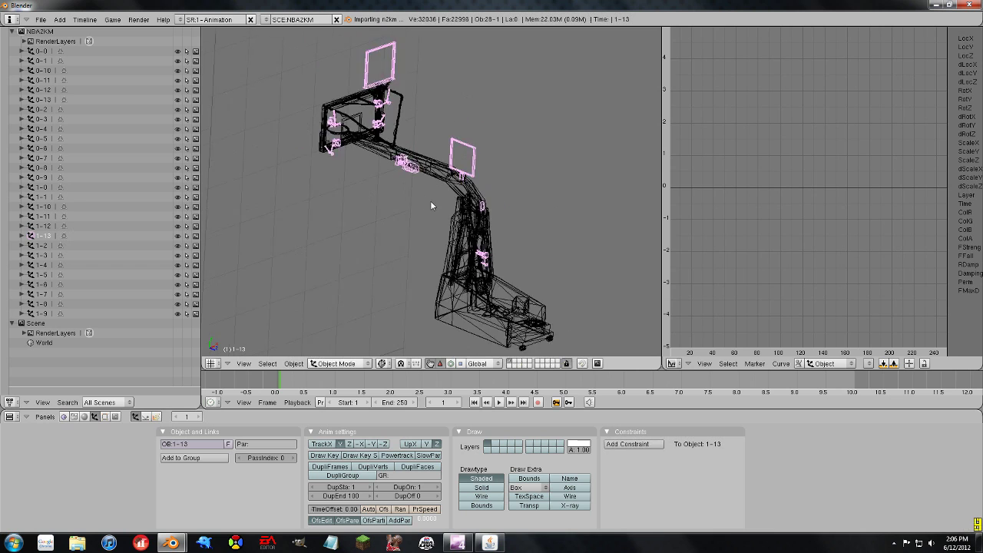
pyautogui.keyDown('shift'); pyautogui.moveTo(376, 204); pyautogui.dragTo(408, 212, button='middle'); pyautogui.keyUp('shift')
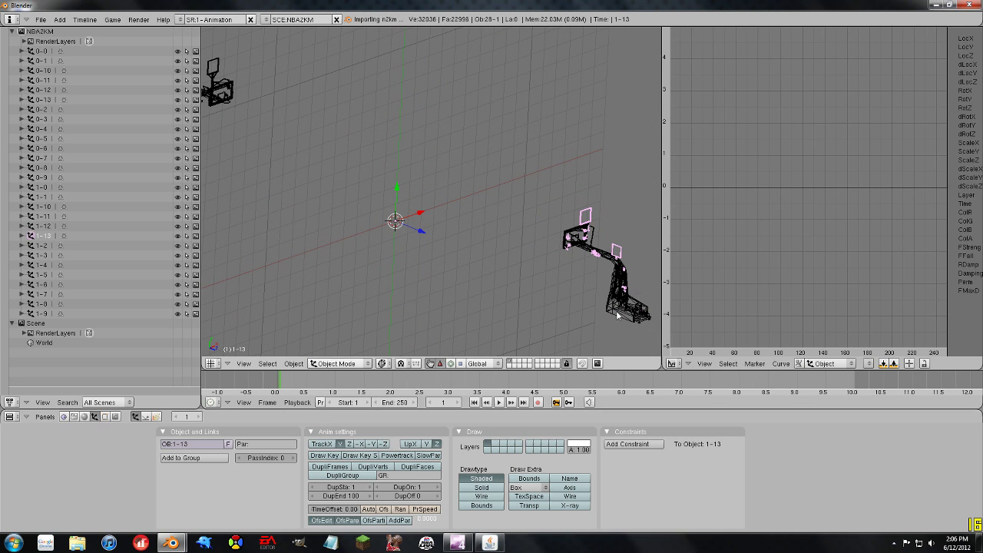
pyautogui.keyDown('shift'); pyautogui.moveTo(569, 315); pyautogui.dragTo(570, 193, button='middle'); pyautogui.keyUp('shift')
pyautogui.scroll(5, 464, 204)
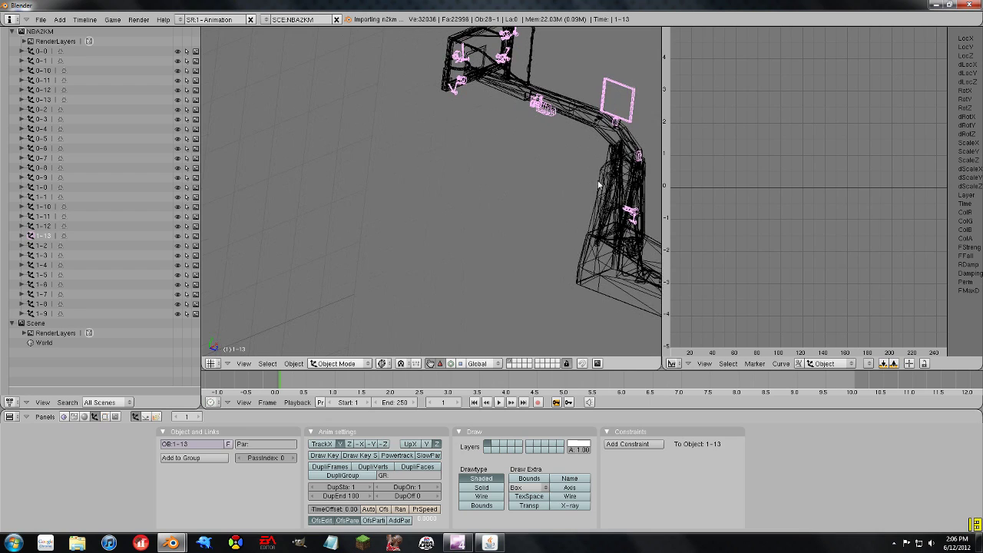
pyautogui.rightClick(599, 181)
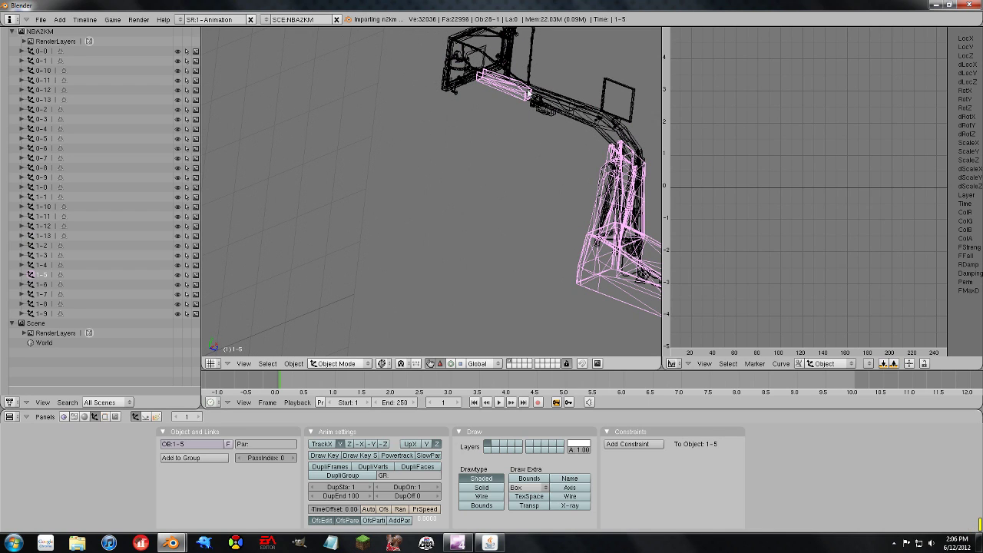
pyautogui.scroll(-1, 497, 168)
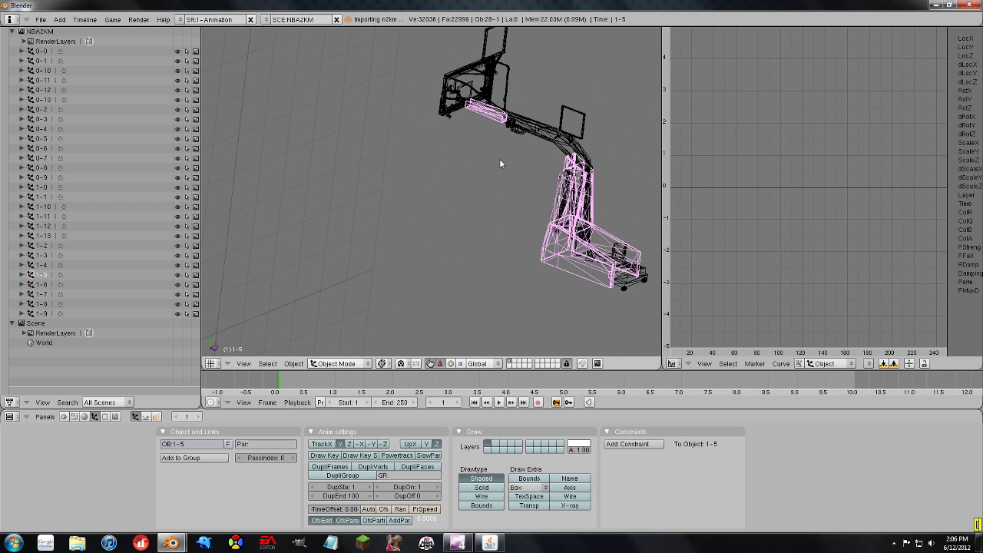
pyautogui.press('Tab')
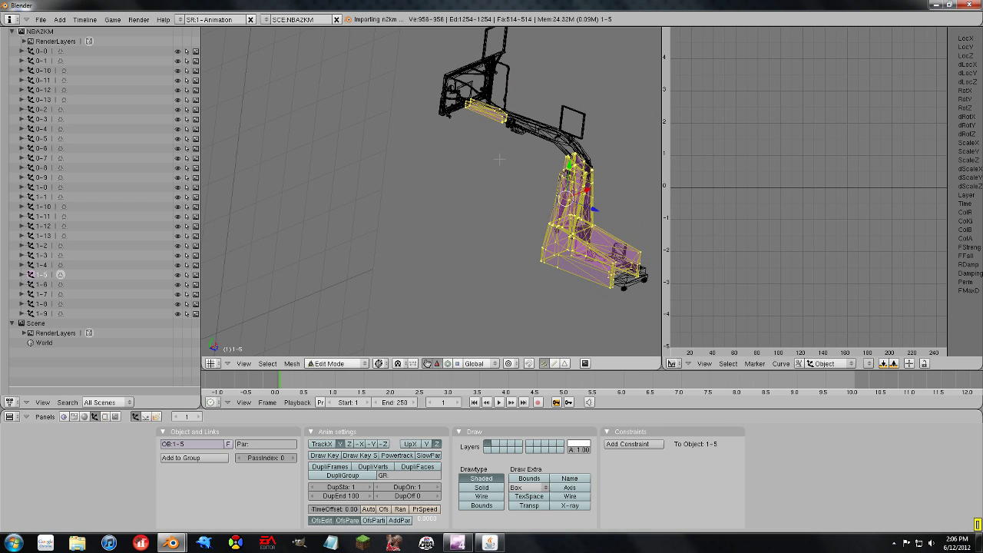
# Step: Clear the selection and box-select the vertices of the padding around the arm just behind the backboard
pyautogui.press('a')
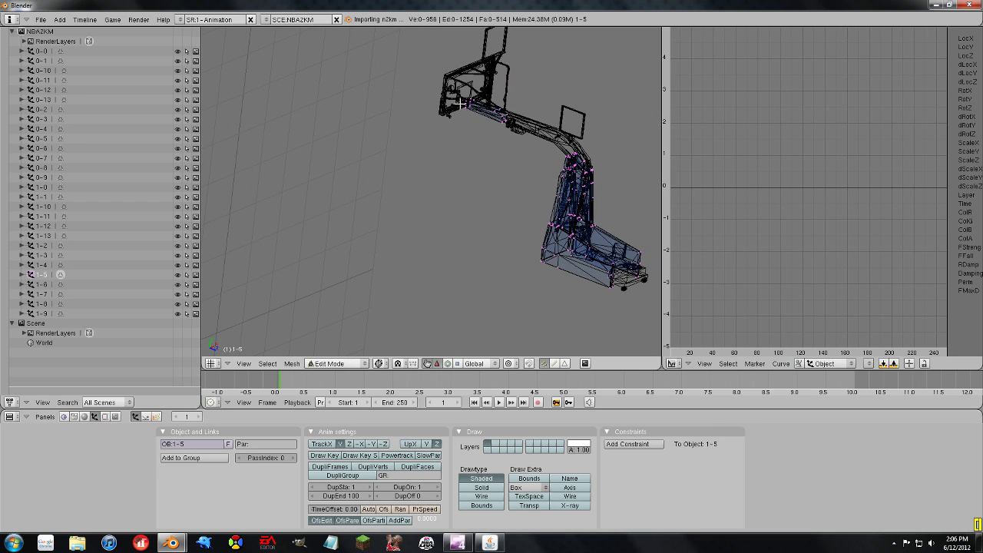
pyautogui.press('b')
pyautogui.moveTo(453, 75); pyautogui.dragTo(541, 150)
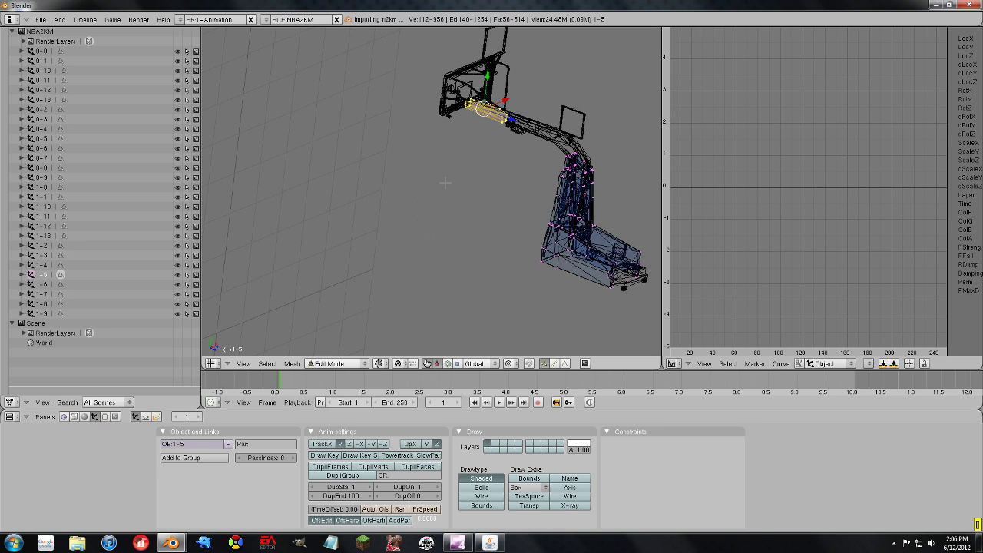
# Step: Try scaling the selected arm padding uniformly by 0.25 and by 2
pyautogui.press('s')
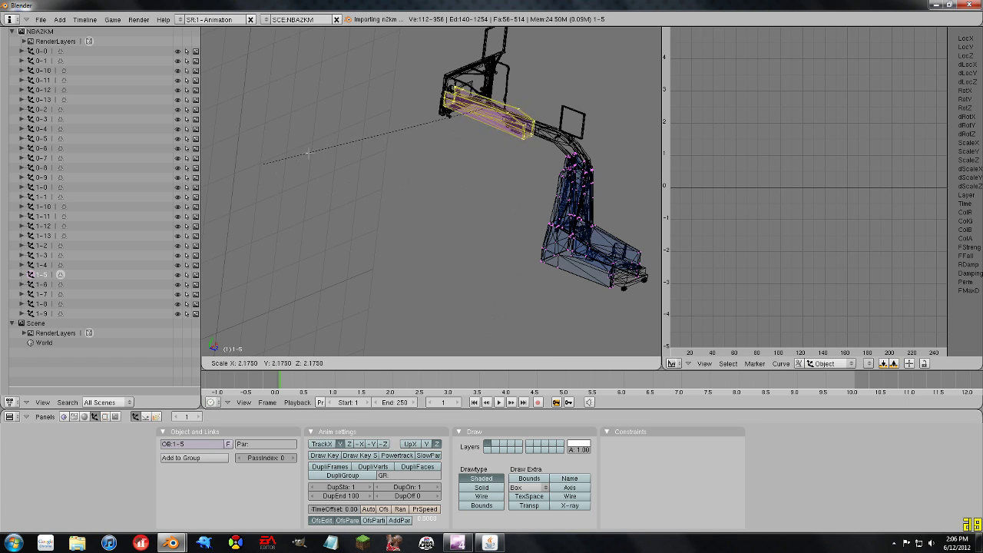
pyautogui.press('0')
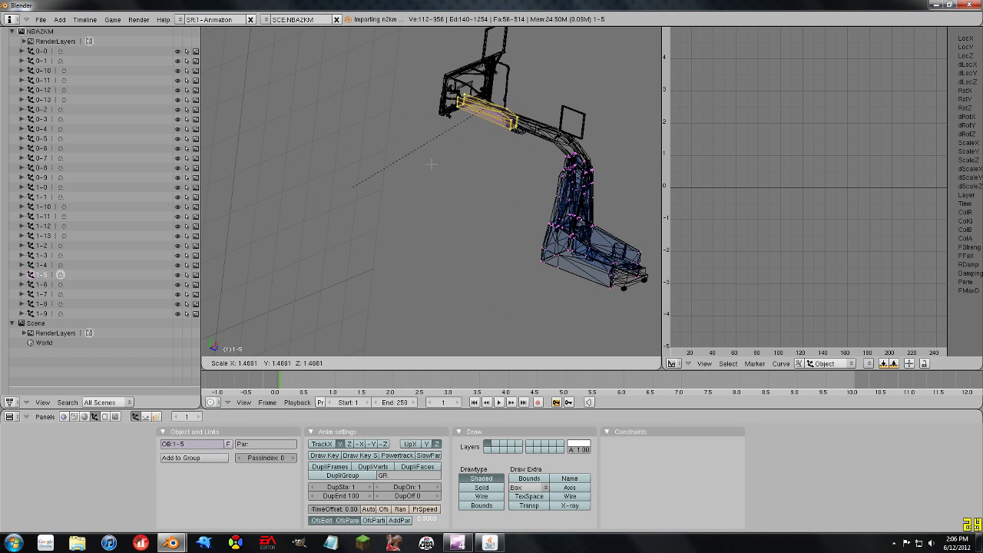
pyautogui.write('.25')
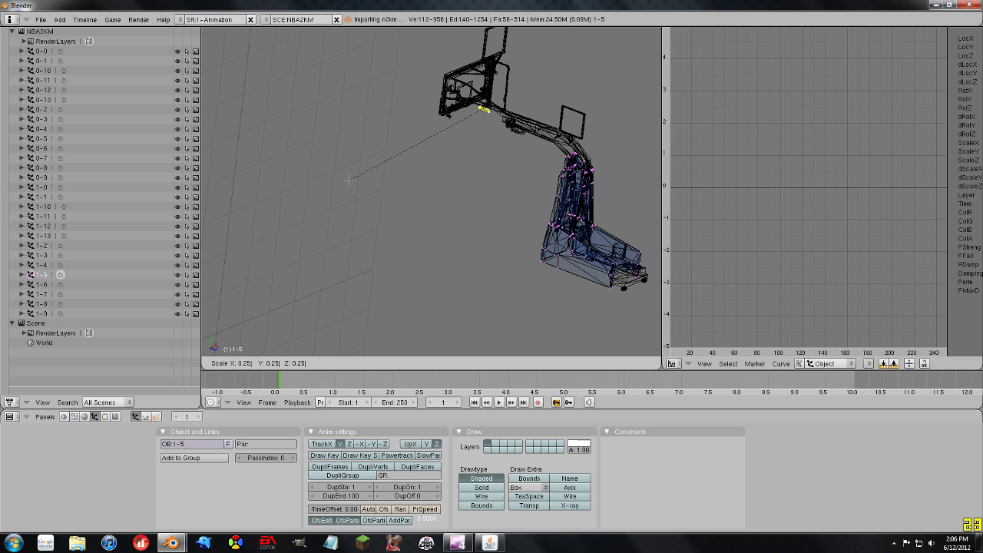
pyautogui.press('BackSpace')
pyautogui.write('2')
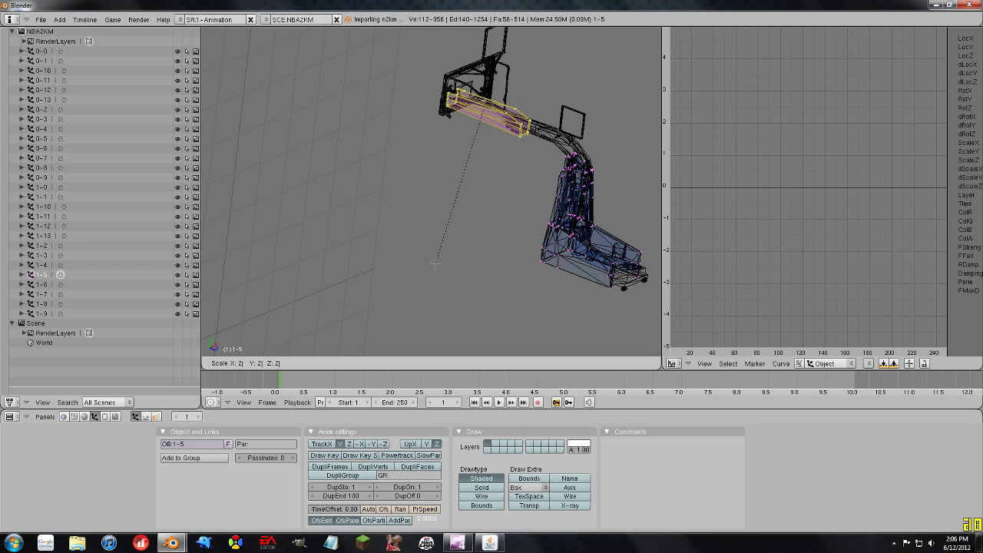
pyautogui.press('BackSpace')
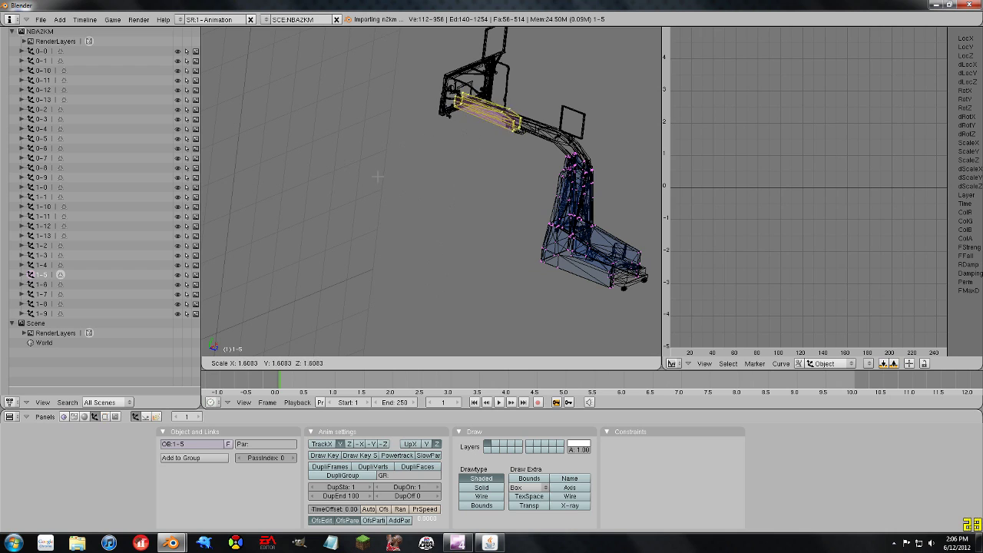
pyautogui.moveTo(402, 164)
pyautogui.moveTo(425, 181)
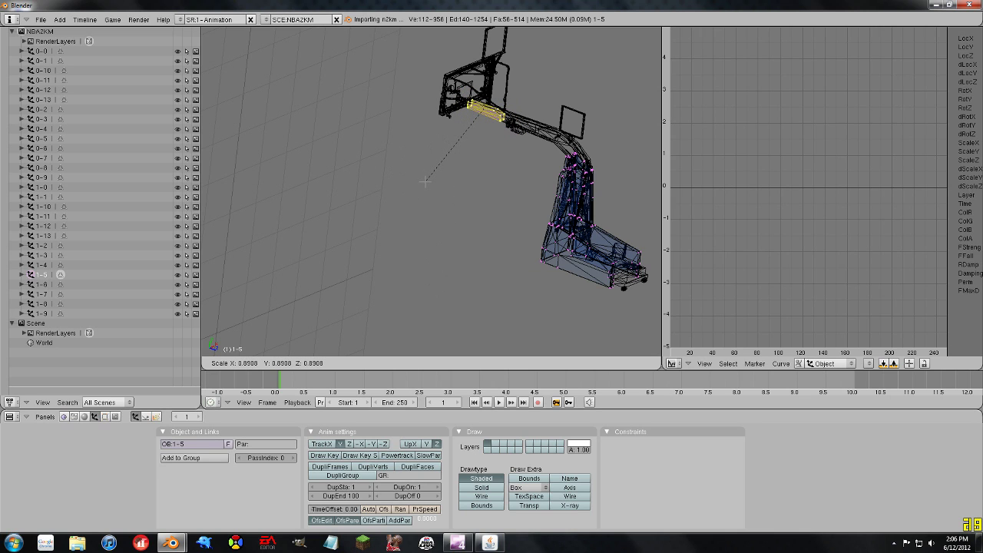
# Step: Scale the selected arm padding by a factor of 10 along the global Y axis and return to Object Mode
pyautogui.press('x')
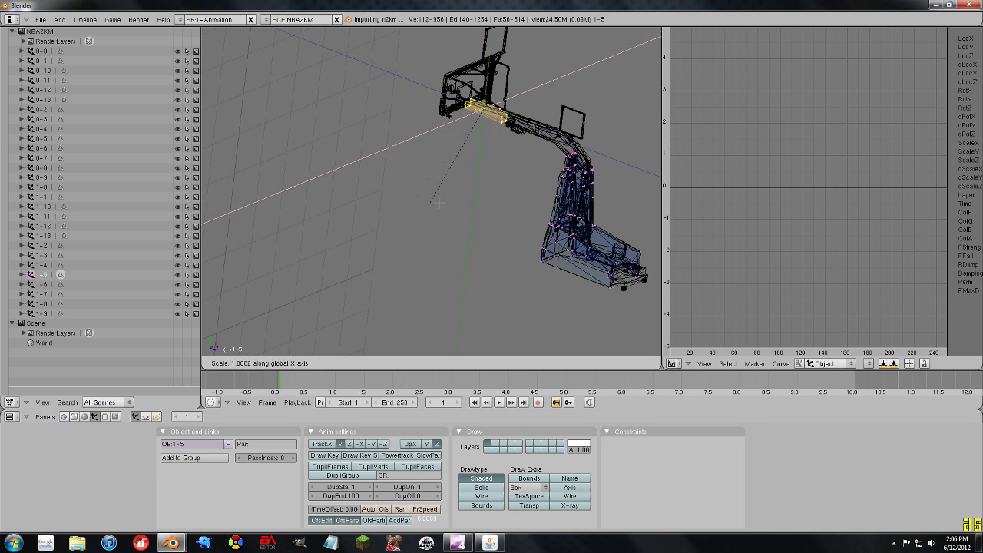
pyautogui.moveTo(510, 208); pyautogui.dragTo(490, 109, button='middle')
pyautogui.press('x')
pyautogui.press('z')
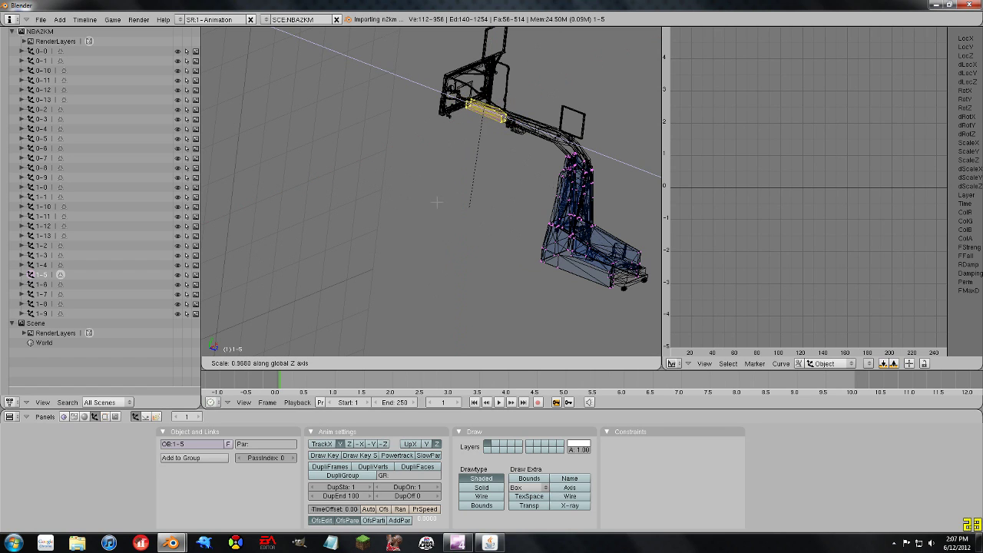
pyautogui.press('x')
pyautogui.press('y')
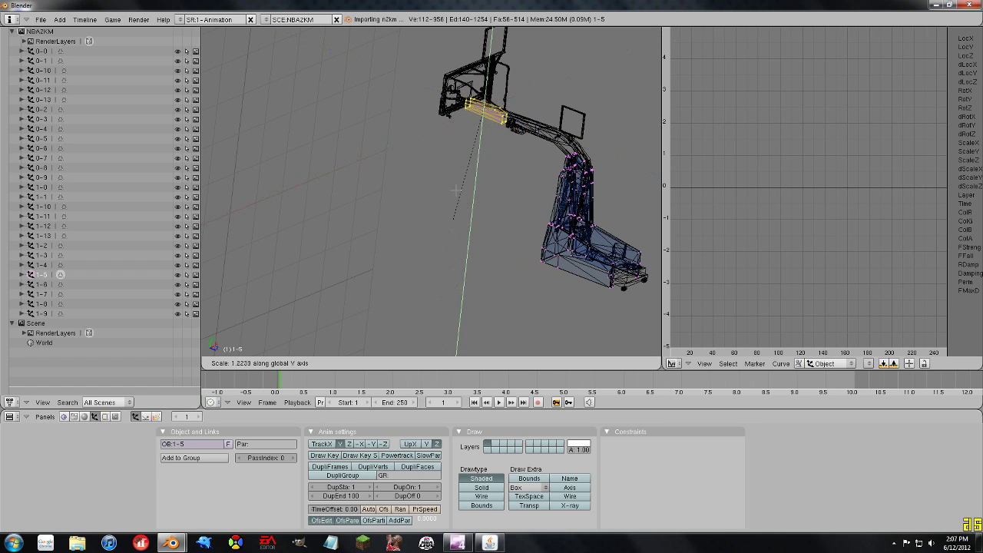
pyautogui.write('2')
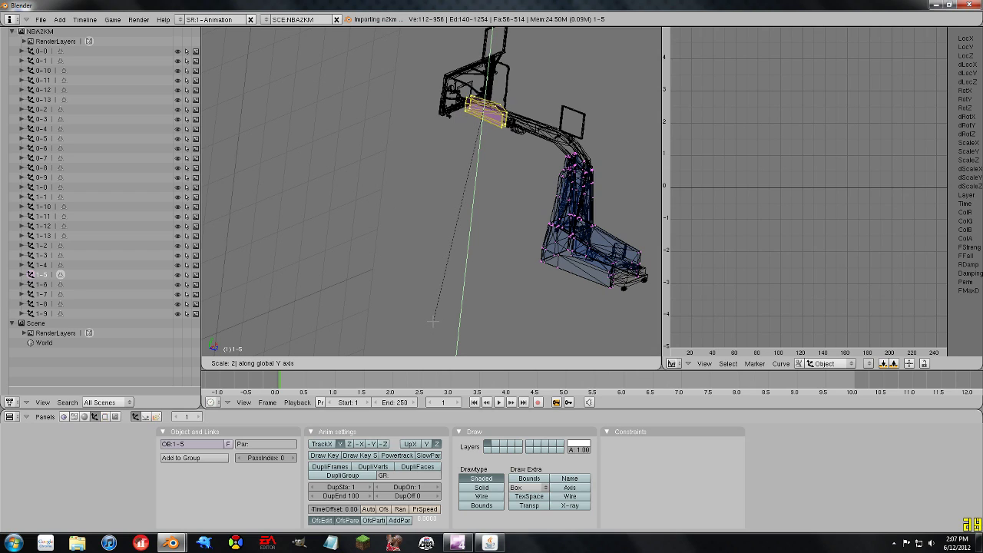
pyautogui.press('BackSpace')
pyautogui.write('10')
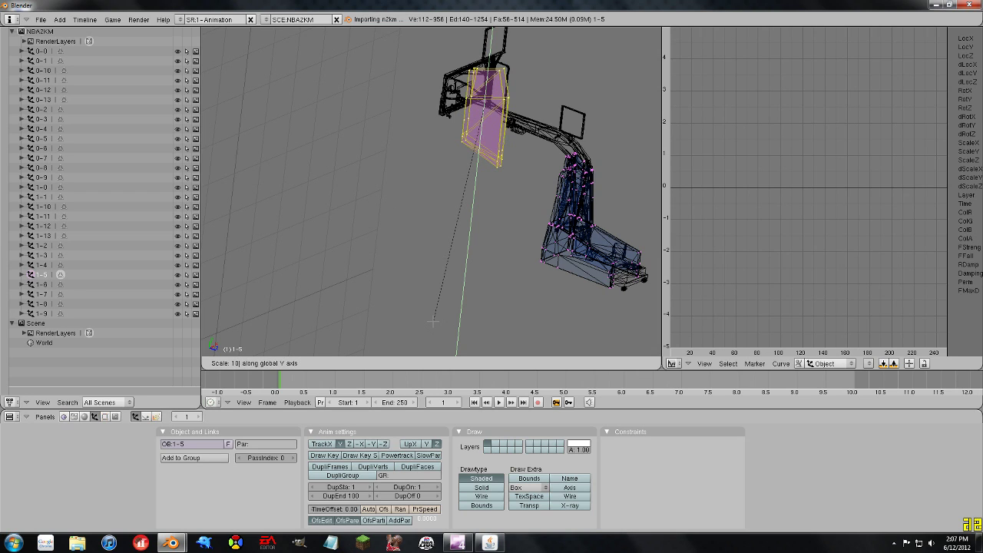
pyautogui.press('Return')
pyautogui.press('Return')
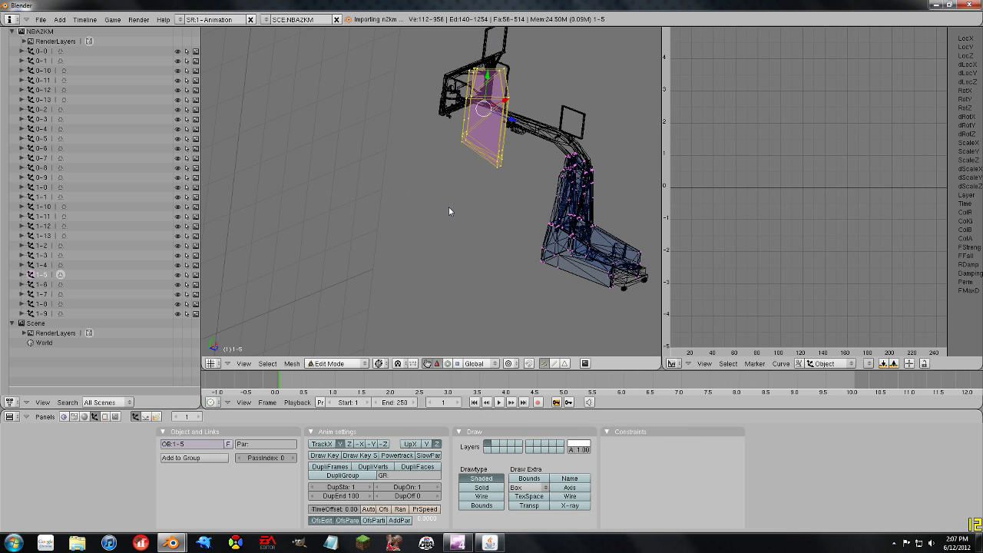
pyautogui.press('Tab')
# Step: Select object 0-8, the rim on the opposite hoop's backboard, and enter Edit Mode with all its vertices selected
pyautogui.scroll(-4, 449, 206)
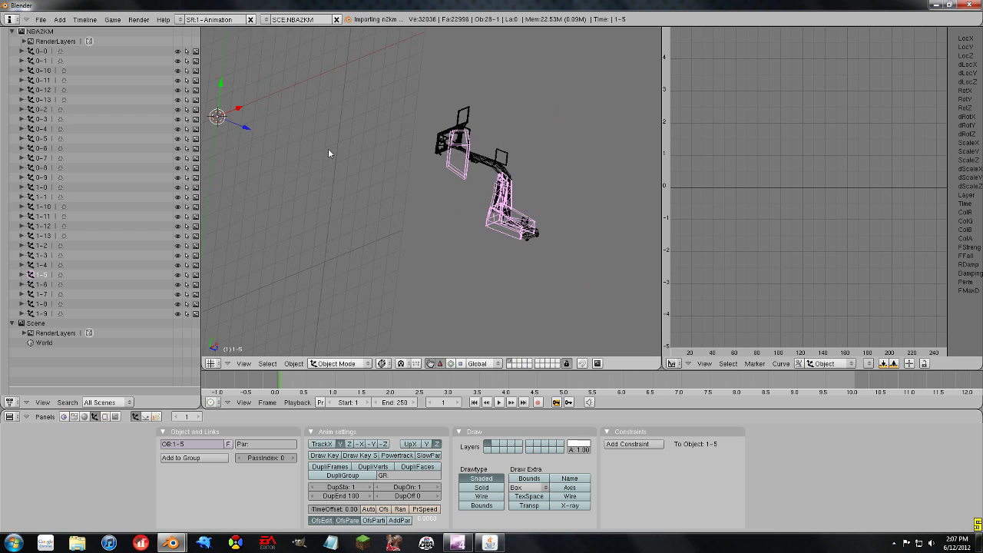
pyautogui.moveTo(328, 148); pyautogui.dragTo(427, 201, button='middle')
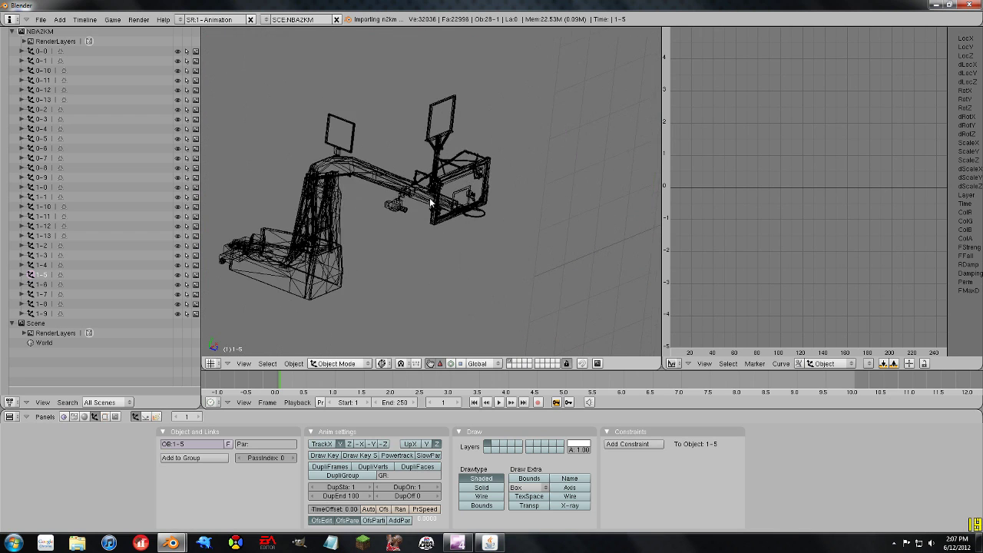
pyautogui.scroll(2, 430, 203)
pyautogui.scroll(4, 516, 231)
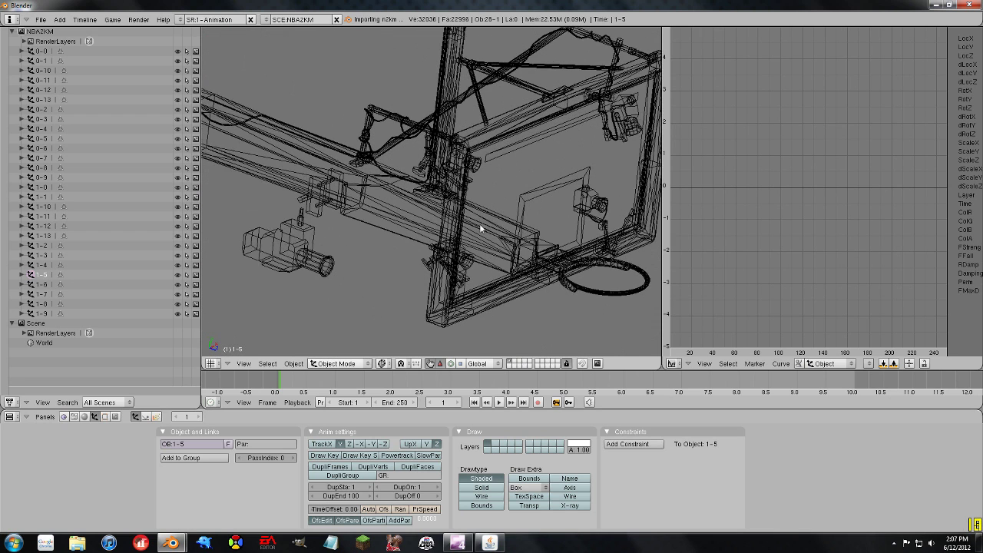
pyautogui.keyDown('shift'); pyautogui.moveTo(482, 229); pyautogui.dragTo(377, 200, button='middle'); pyautogui.keyUp('shift')
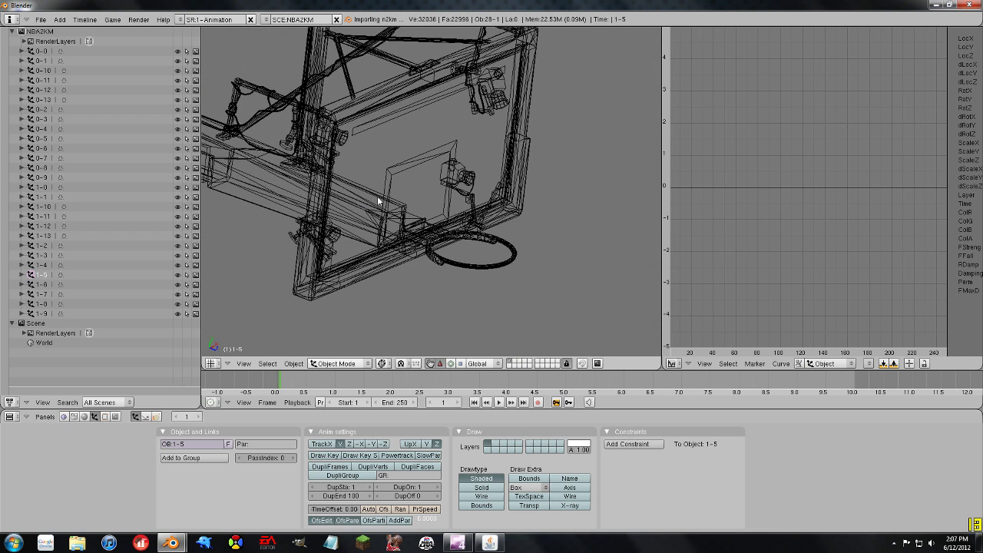
pyautogui.rightClick(439, 231)
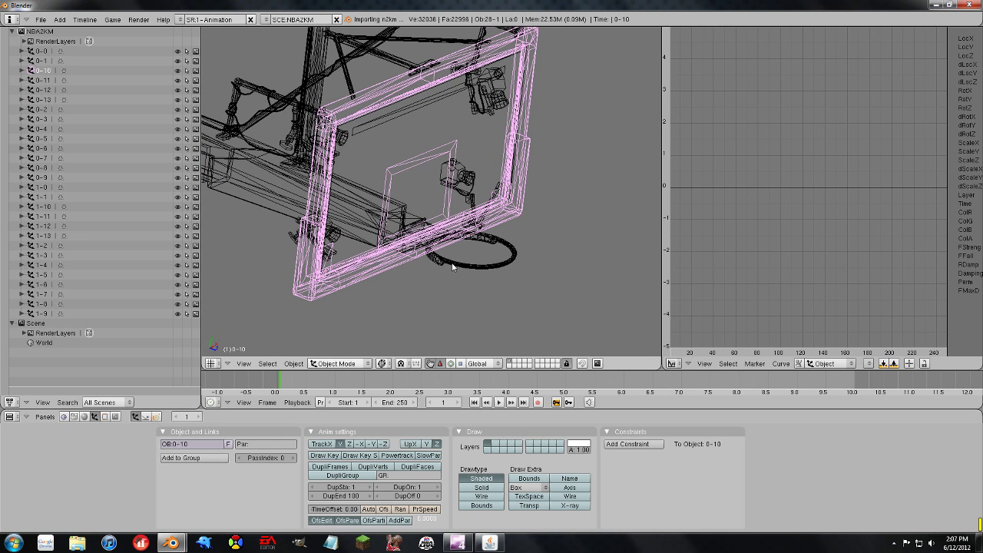
pyautogui.rightClick(452, 266)
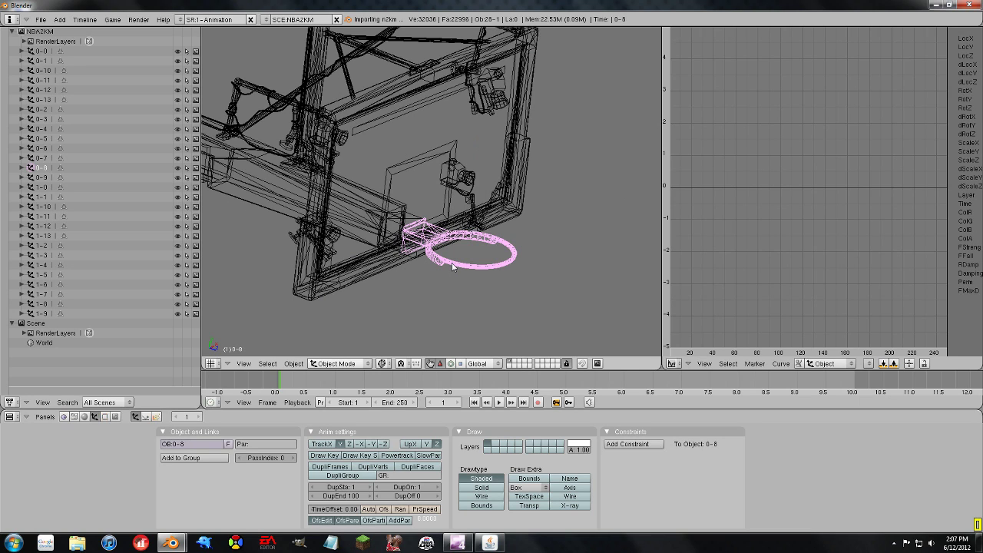
pyautogui.press('Tab')
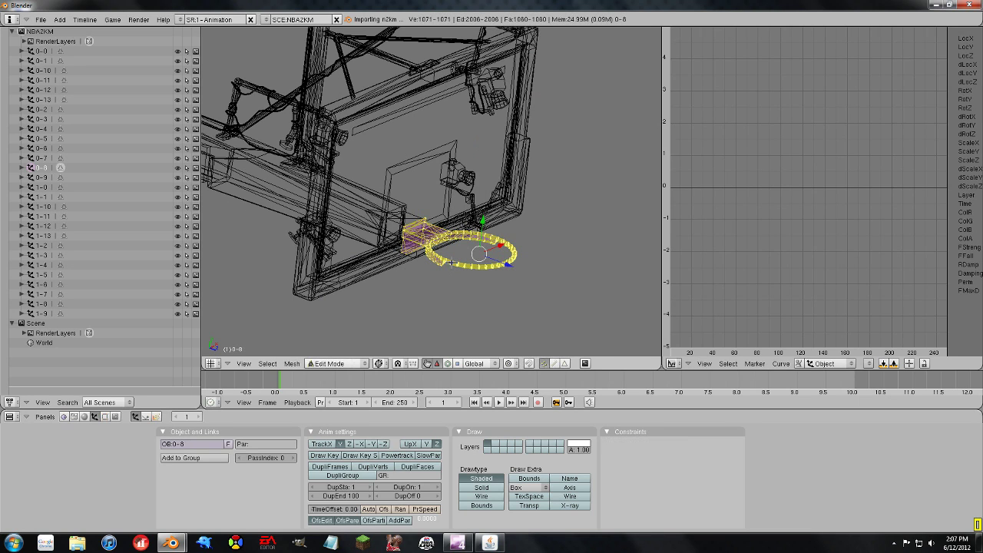
pyautogui.press('Tab')
pyautogui.press('Tab')
pyautogui.press('Tab')
pyautogui.press('Tab')
pyautogui.press('r')
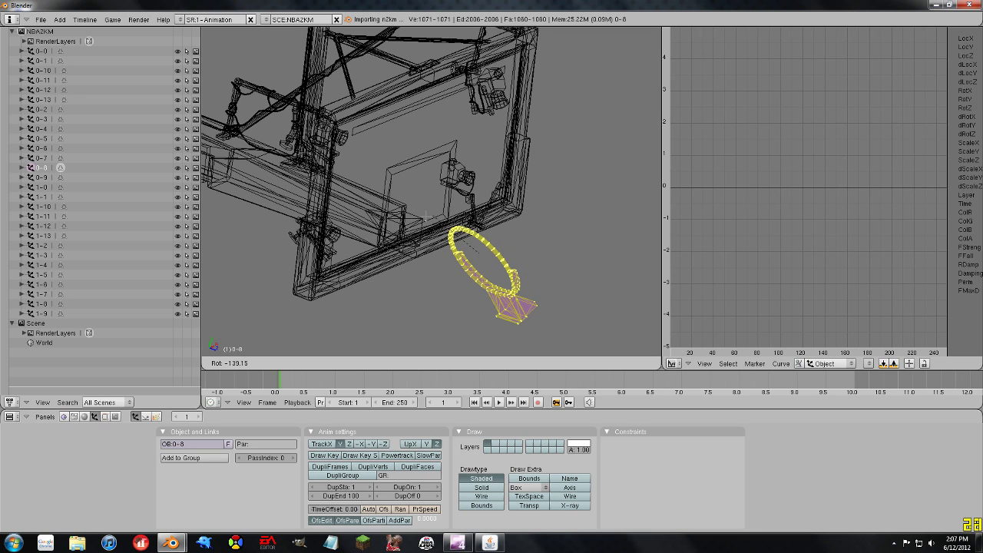
pyautogui.press('z')
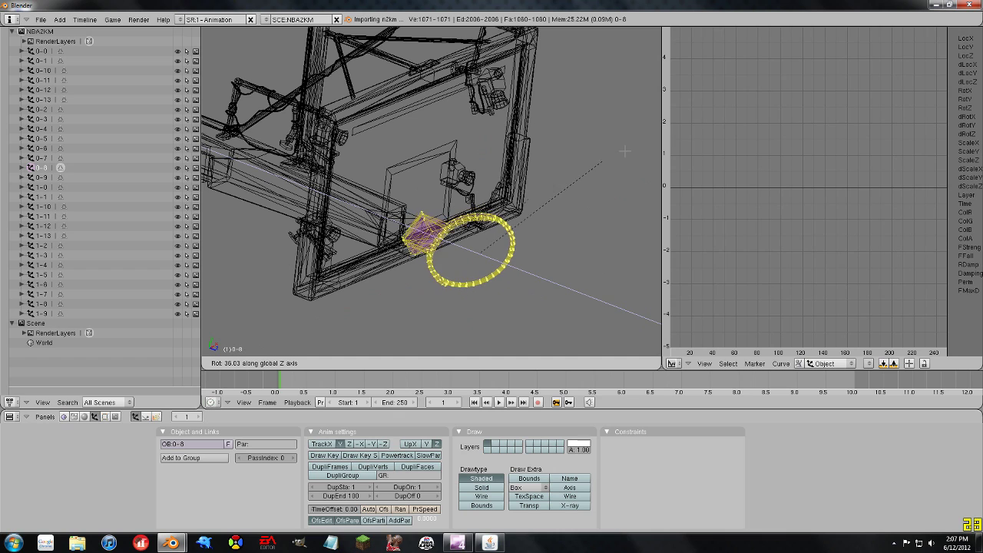
pyautogui.press('x')
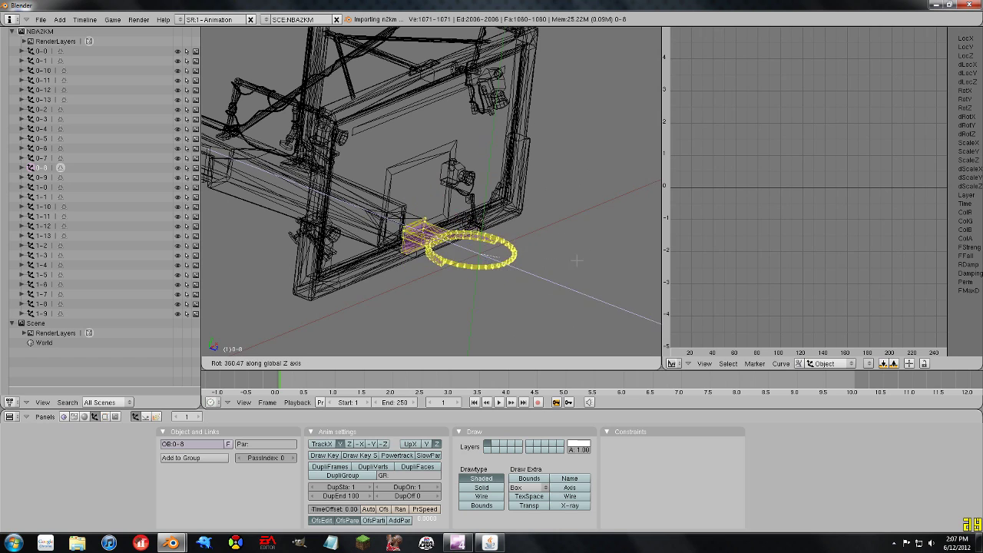
pyautogui.press('y')
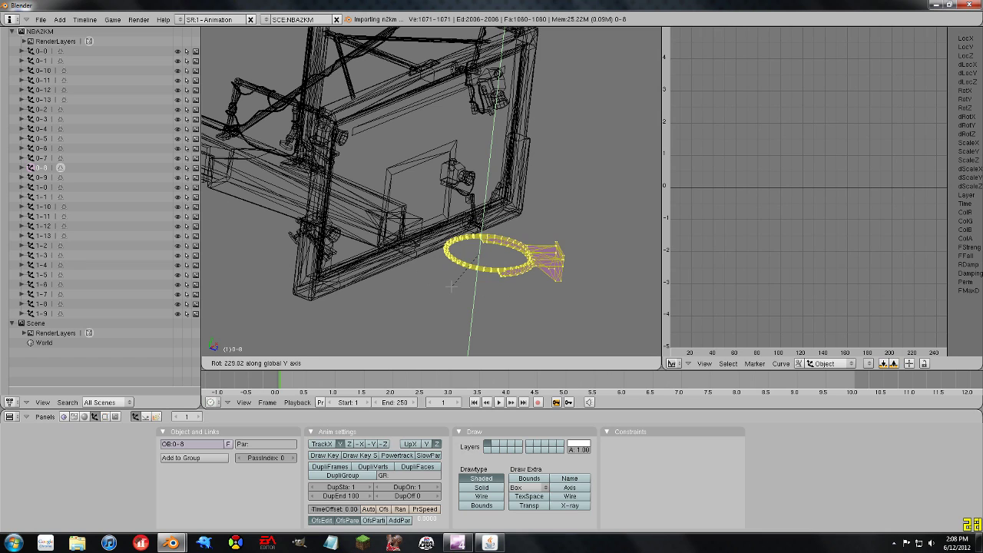
pyautogui.press('Escape')
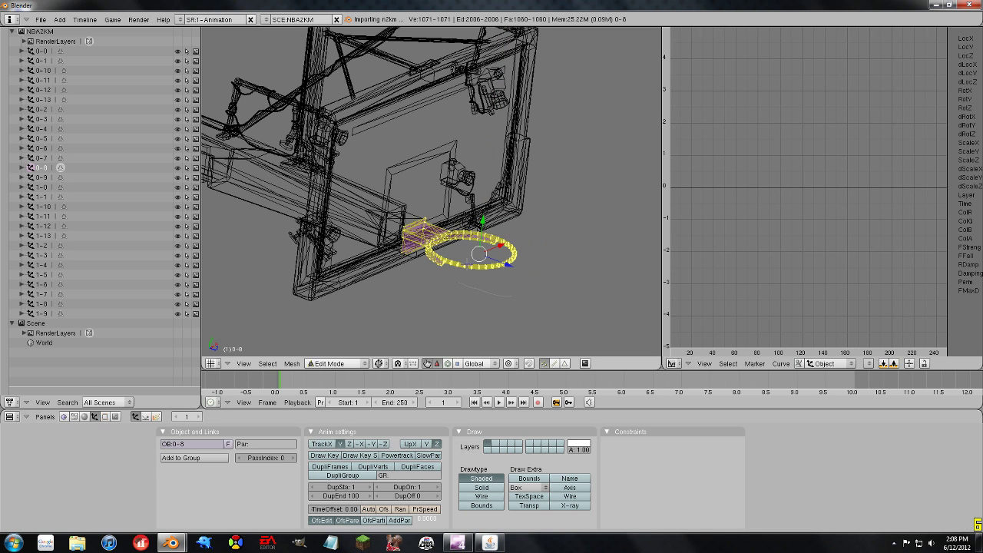
# Step: Rotate the whole rim 180 degrees about the global Y axis and return to Object Mode
pyautogui.press('r')
pyautogui.press('y')
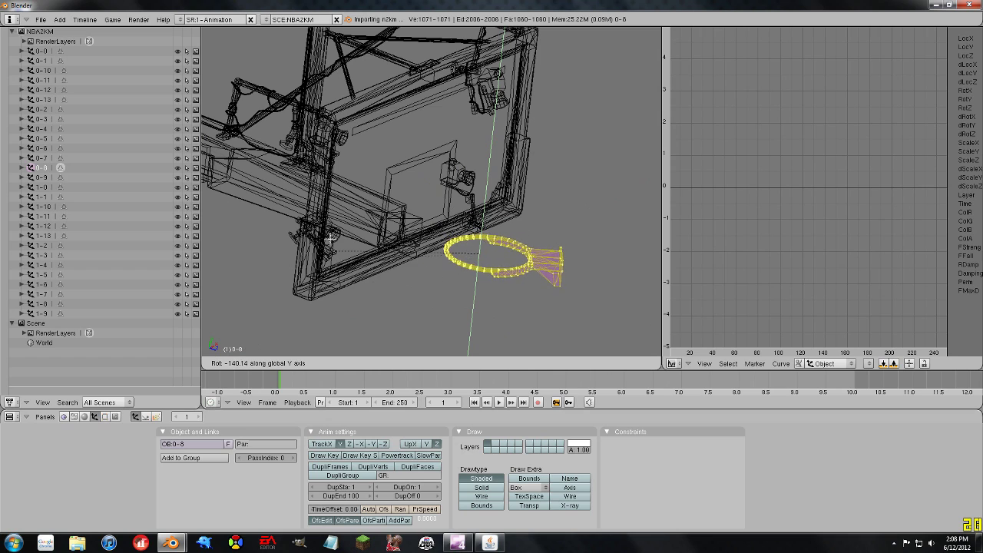
pyautogui.write('180')
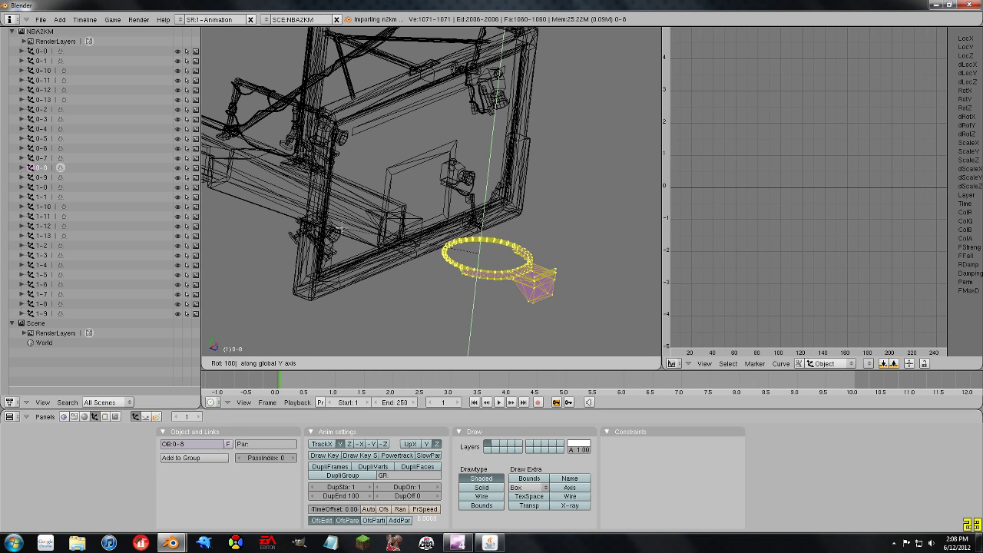
pyautogui.press('Return')
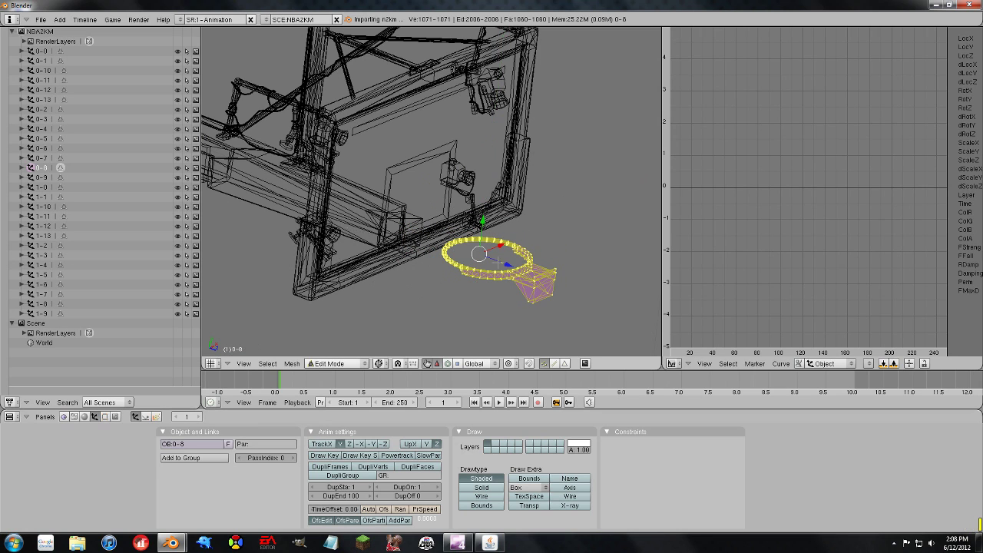
pyautogui.moveTo(461, 273); pyautogui.dragTo(483, 284, button='middle')
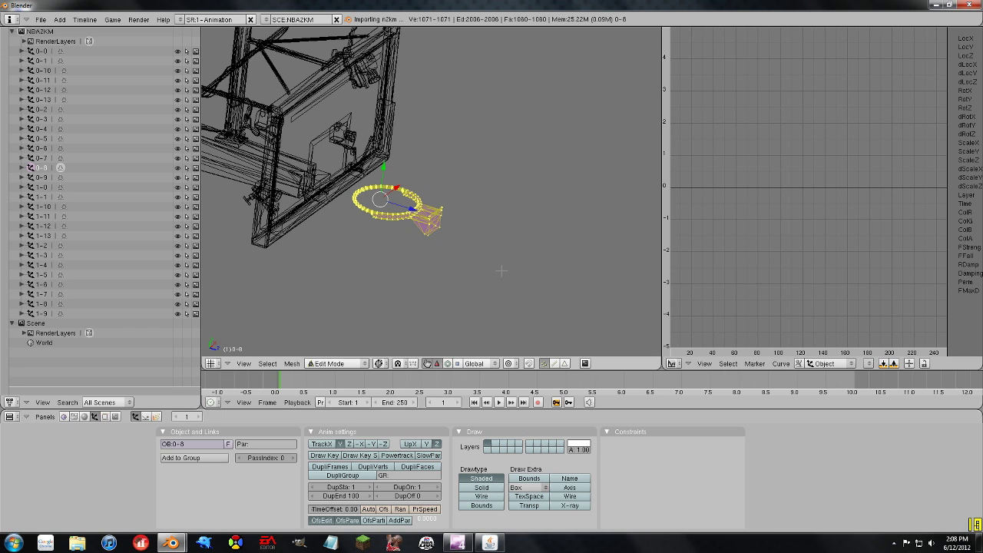
pyautogui.press('Tab')
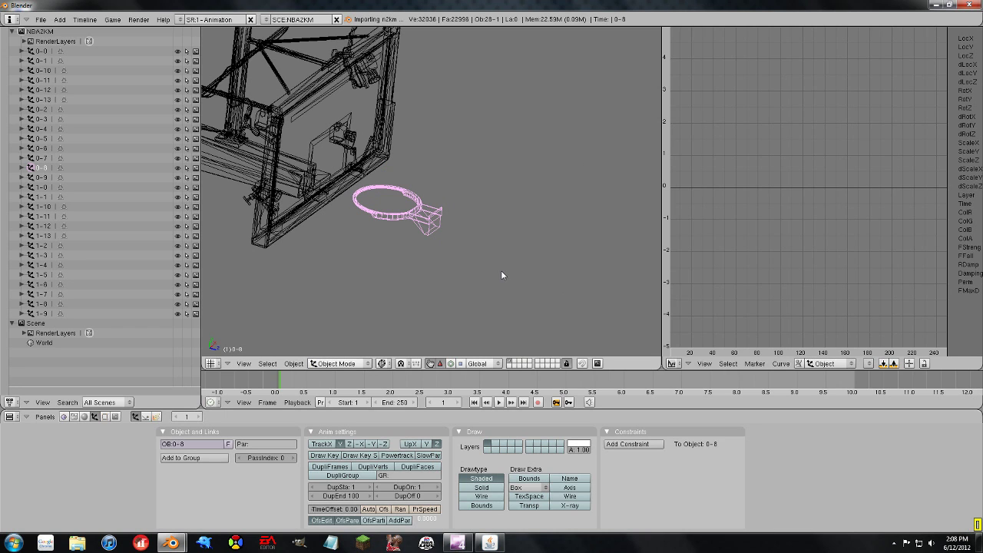
# Step: Export the edited hoops as N2KM to celticsbaskets.n2km in Blender's Temp folder, replacing the existing file
pyautogui.scroll(-12, 444, 269)
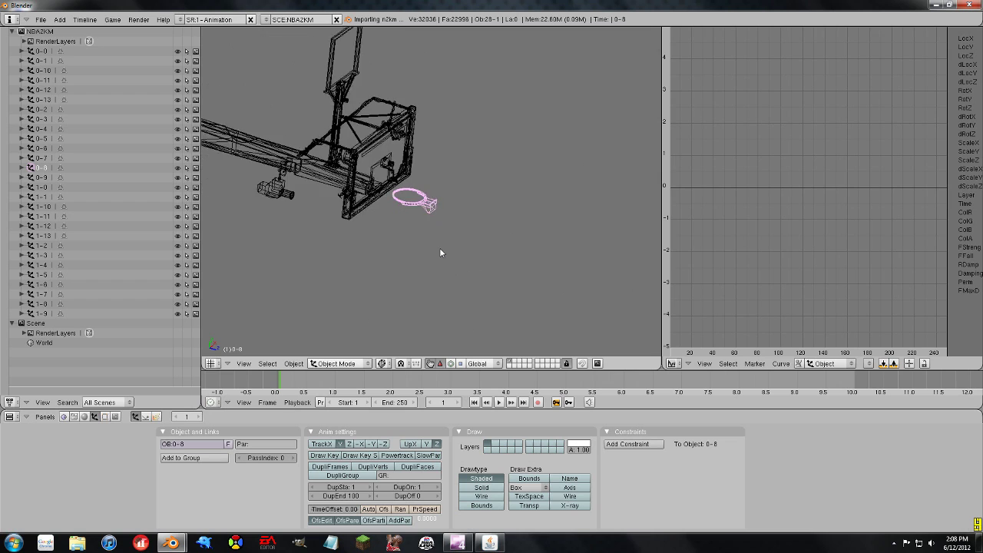
pyautogui.moveTo(410, 230); pyautogui.dragTo(368, 180, button='middle')
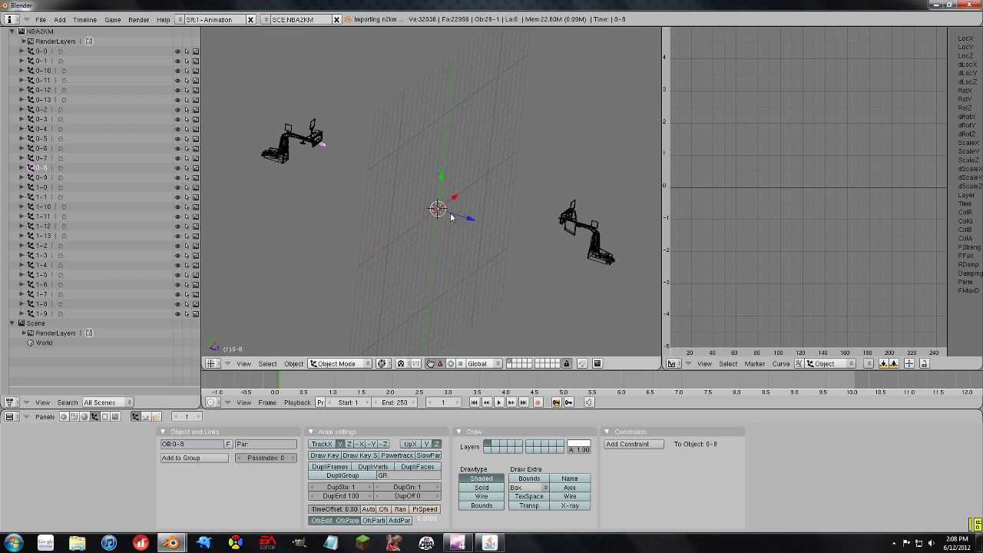
pyautogui.click(40, 20)
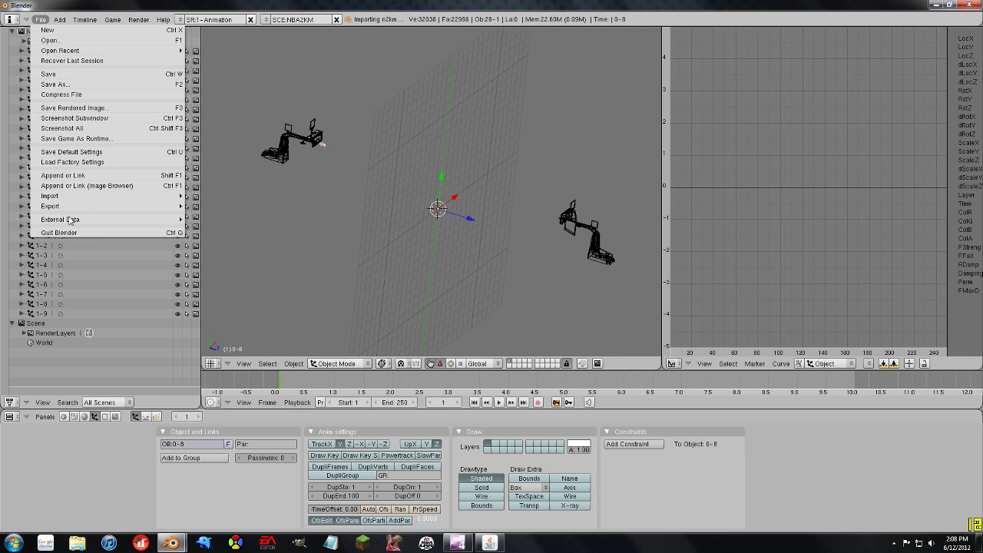
pyautogui.moveTo(71, 213)
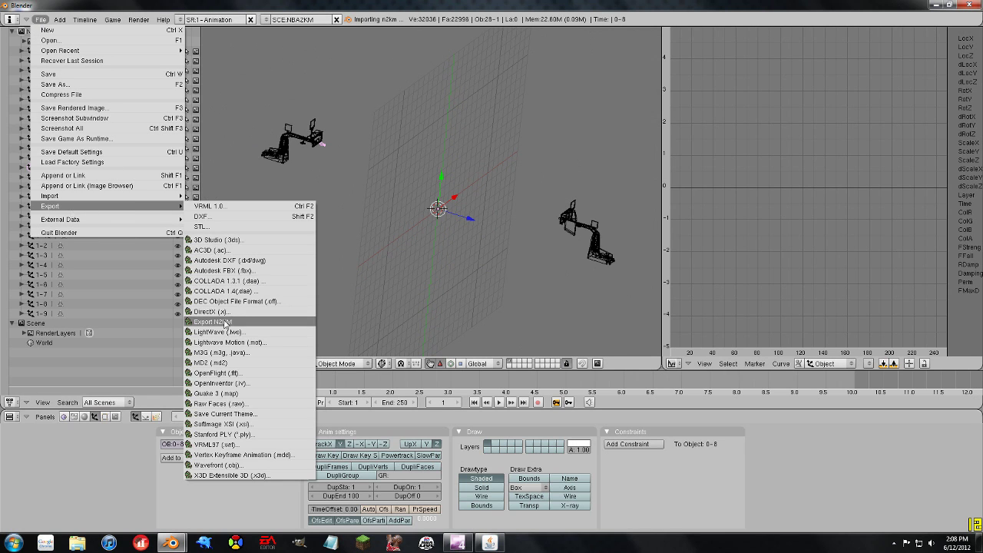
pyautogui.click(223, 321)
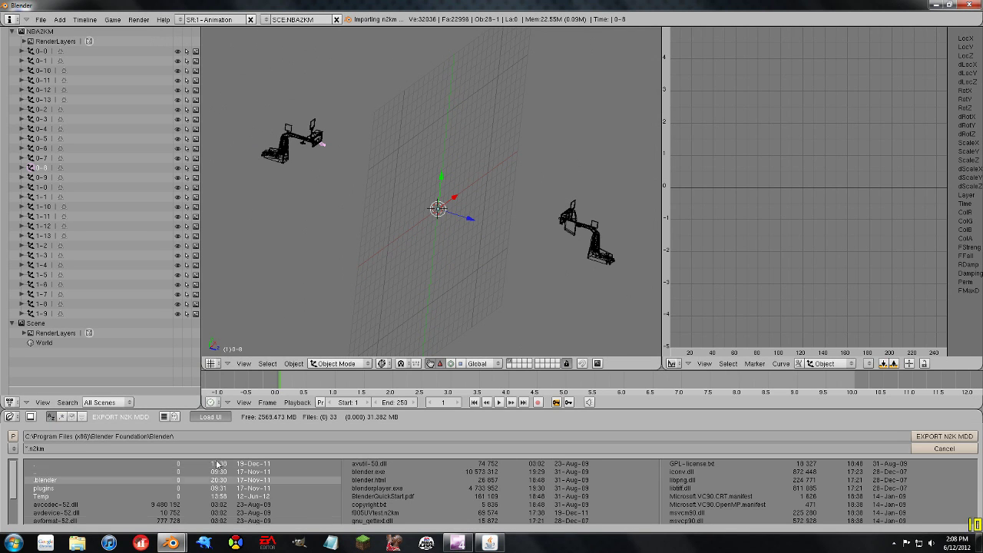
pyautogui.click(51, 498)
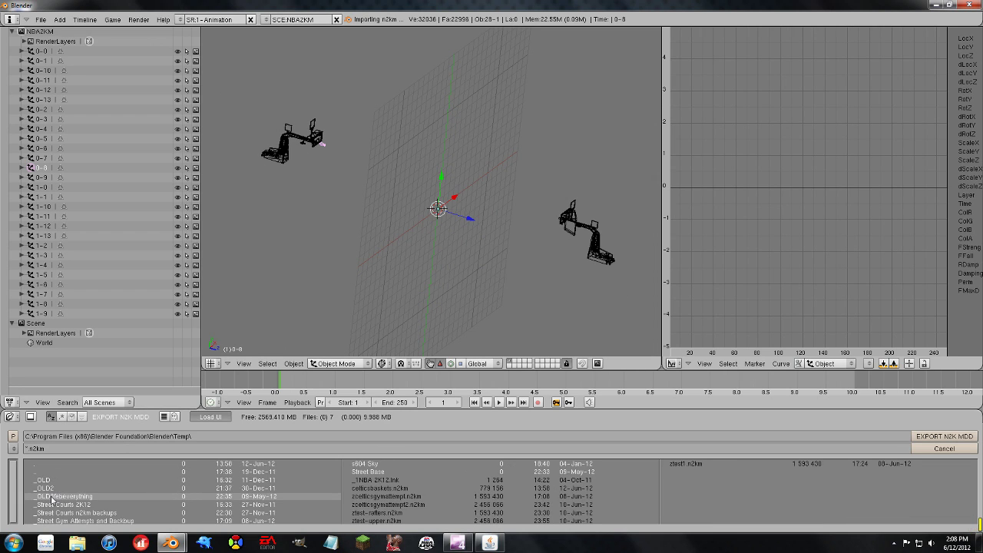
pyautogui.click(394, 490)
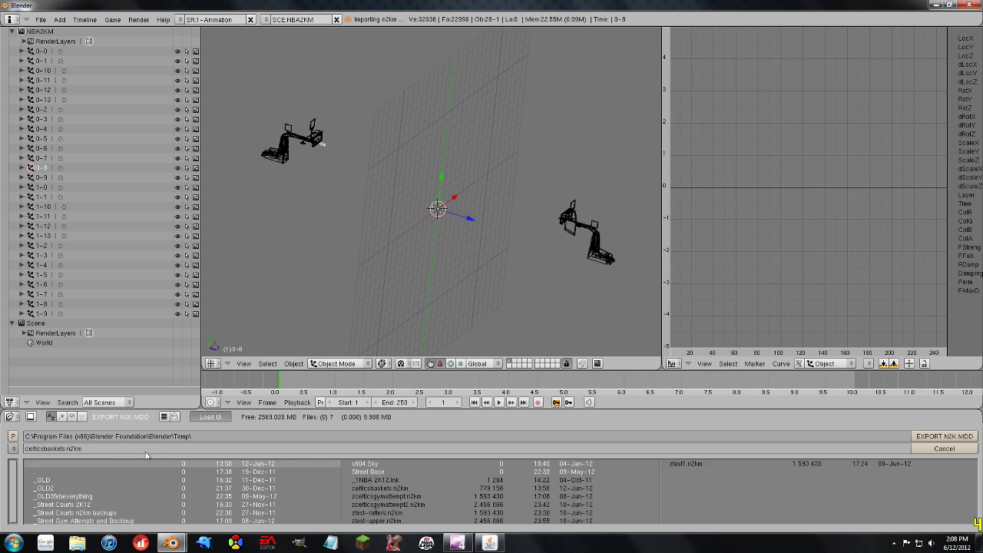
pyautogui.click(950, 437)
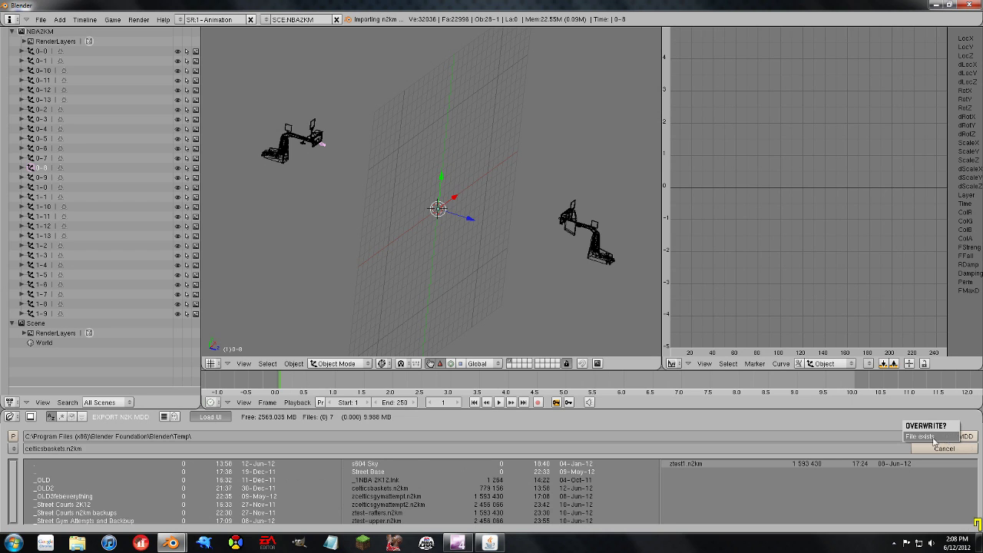
pyautogui.click(922, 436)
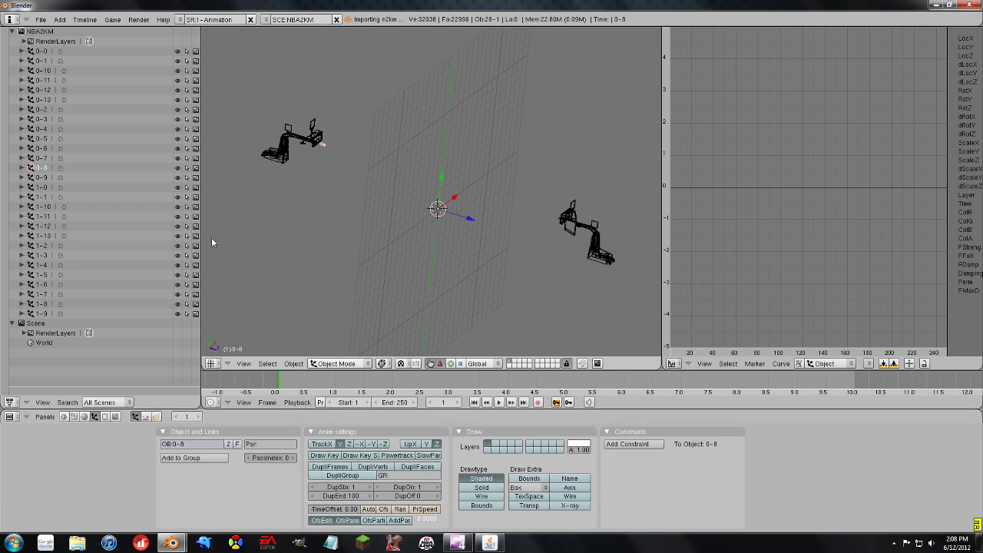
# Step: Repeat the N2KM export, overwriting celticsbaskets.n2km in the Temp folder
pyautogui.click(39, 19)
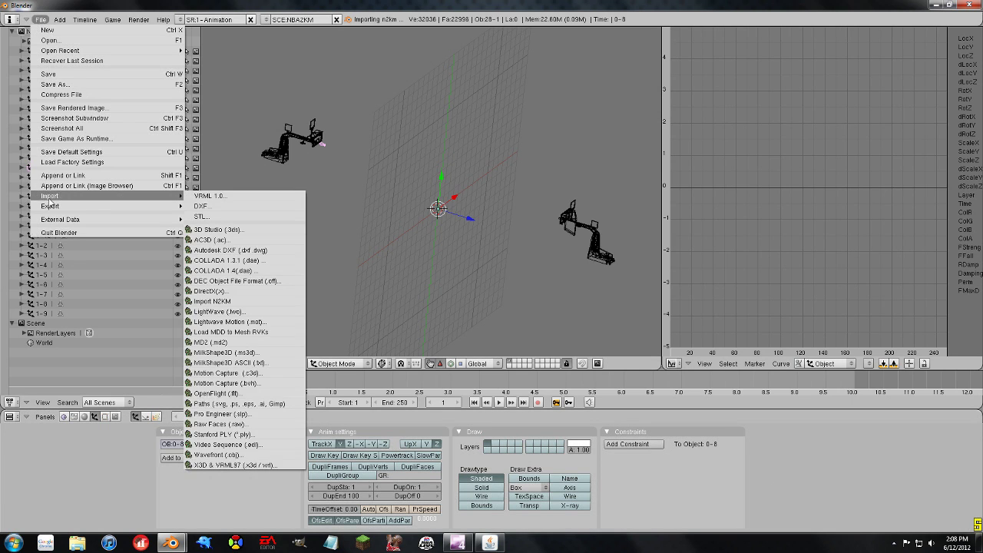
pyautogui.moveTo(50, 206)
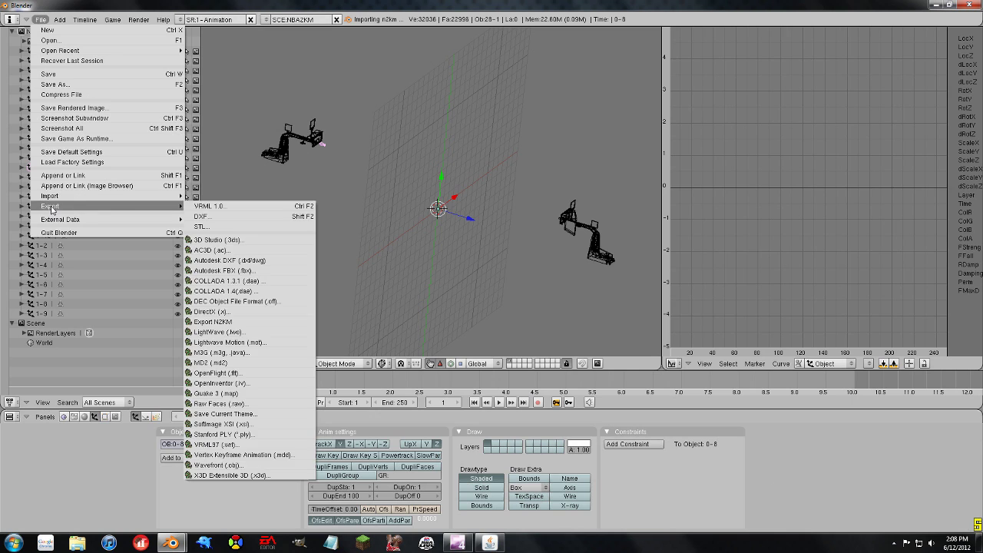
pyautogui.click(223, 322)
pyautogui.click(46, 497)
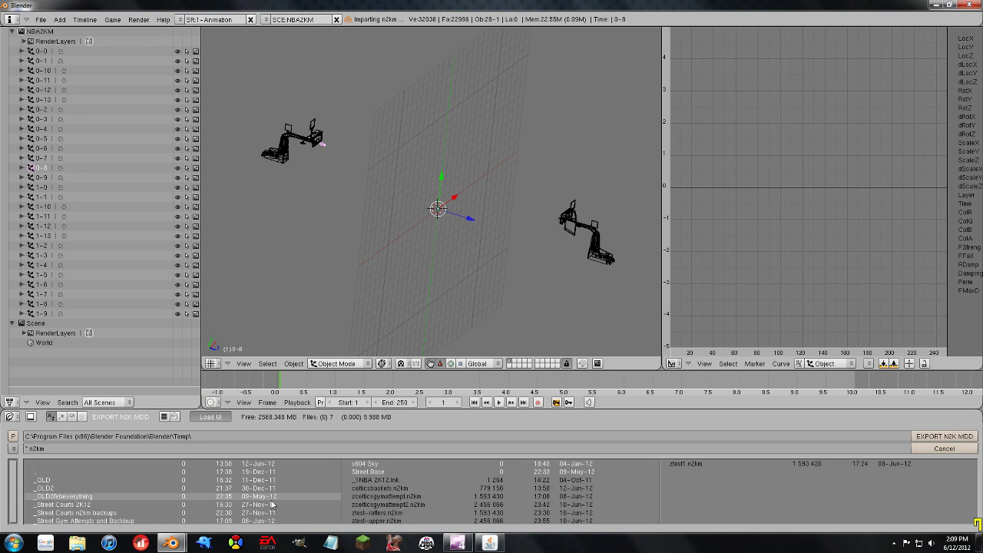
pyautogui.click(371, 490)
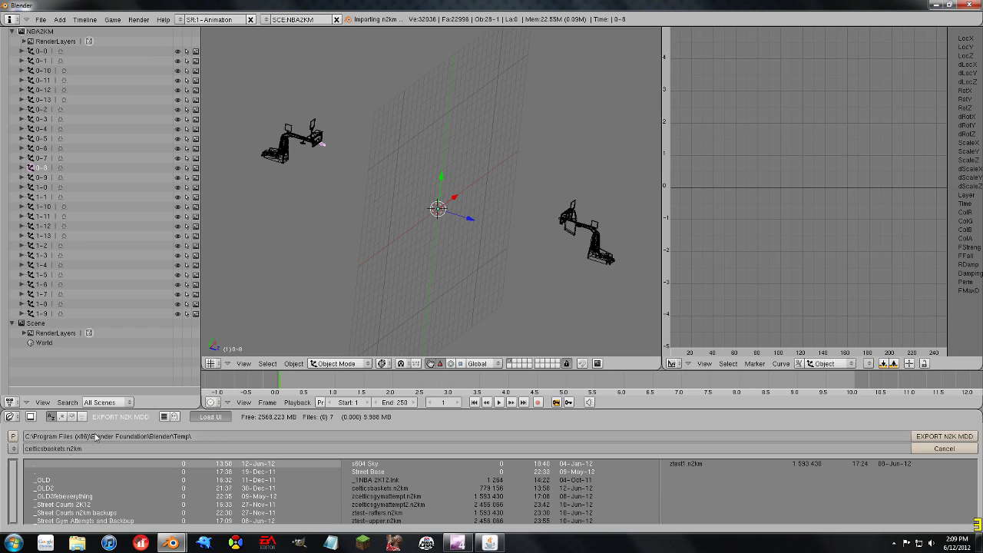
pyautogui.click(934, 437)
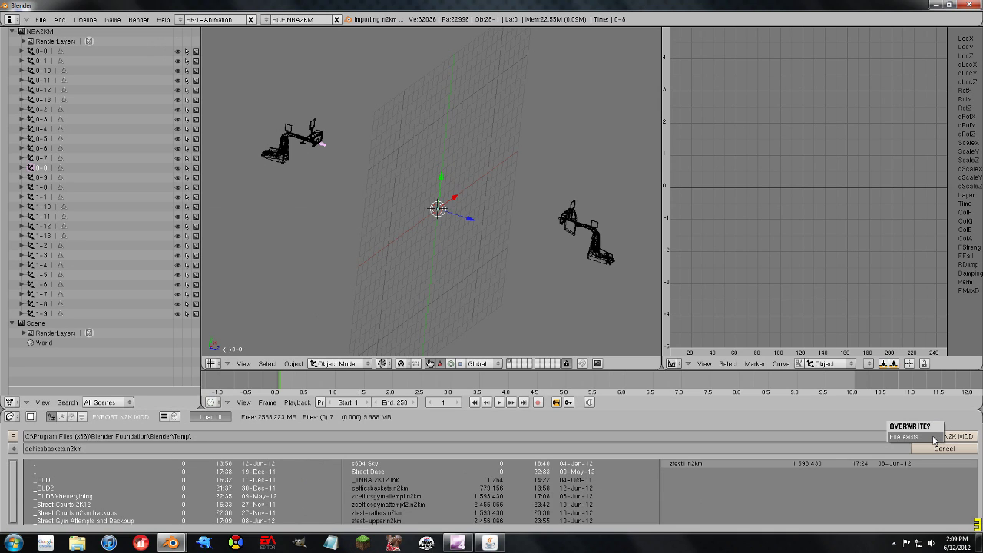
pyautogui.click(934, 437)
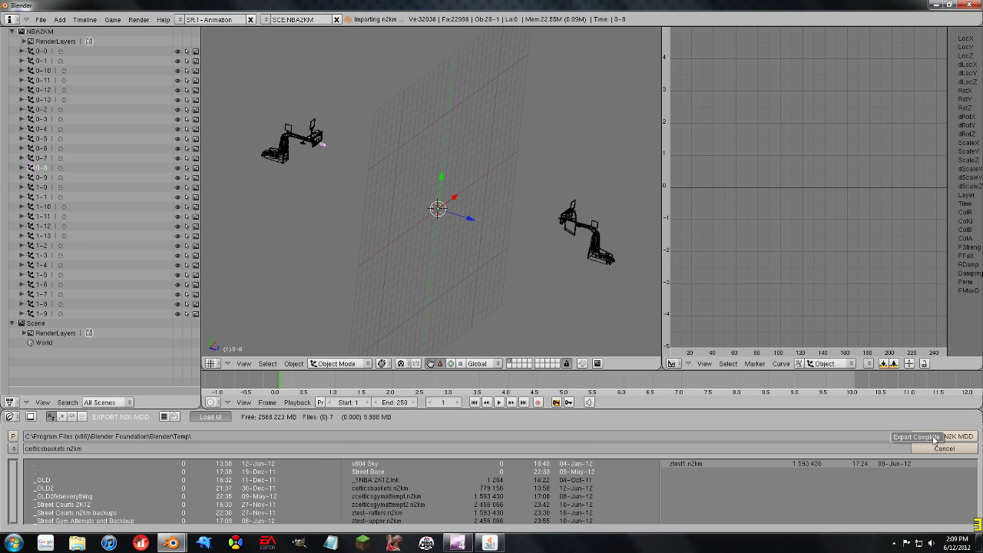
pyautogui.click(935, 439)
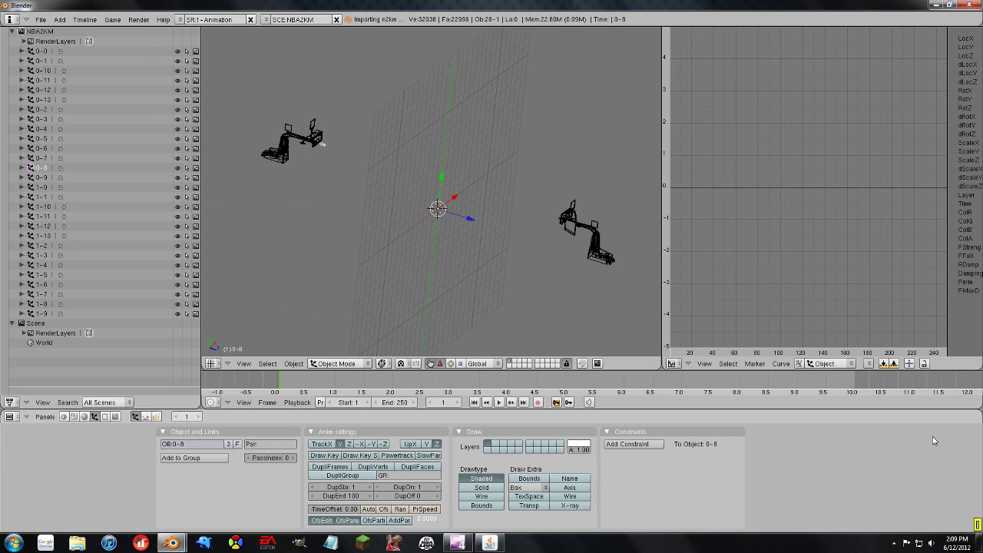
pyautogui.click(936, 5)
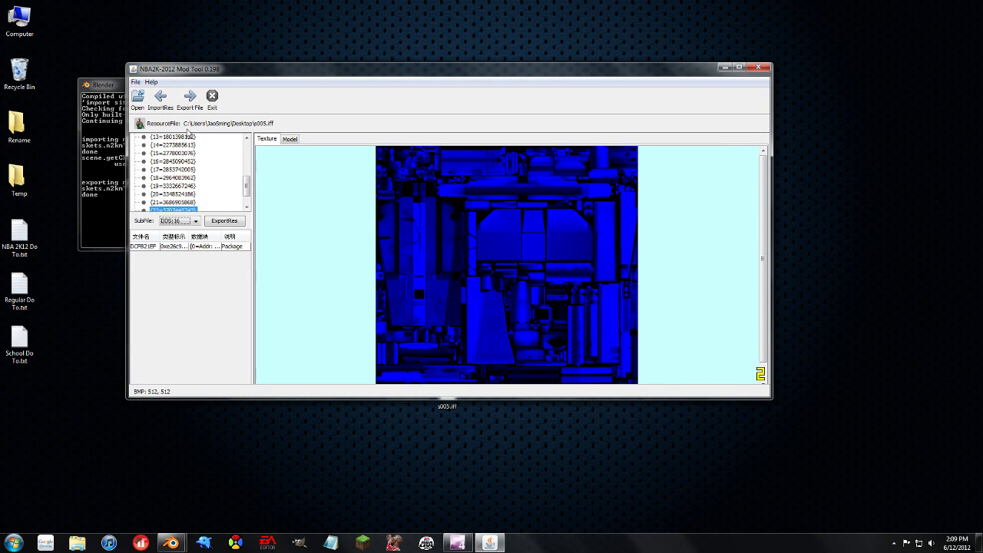
pyautogui.moveTo(245, 187); pyautogui.dragTo(246, 192)
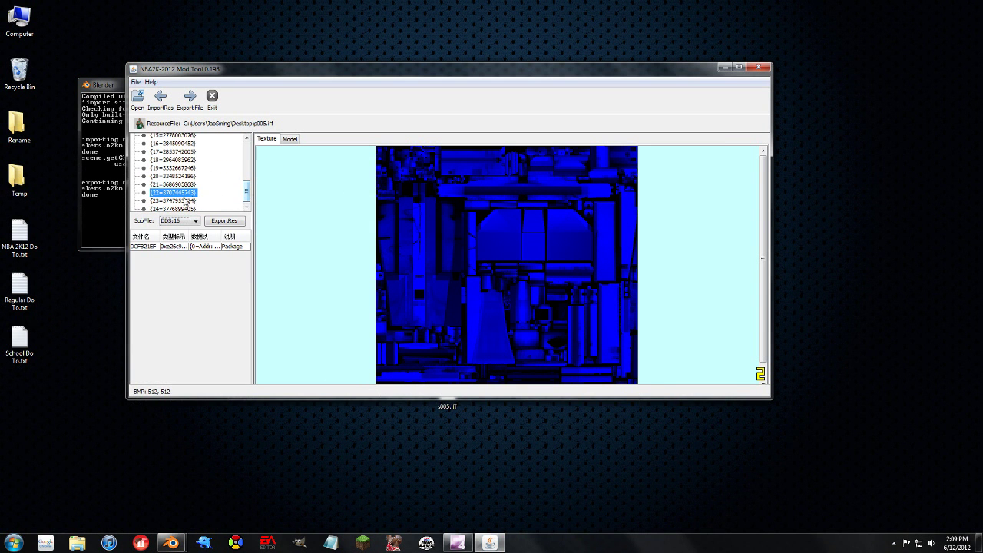
pyautogui.click(181, 220)
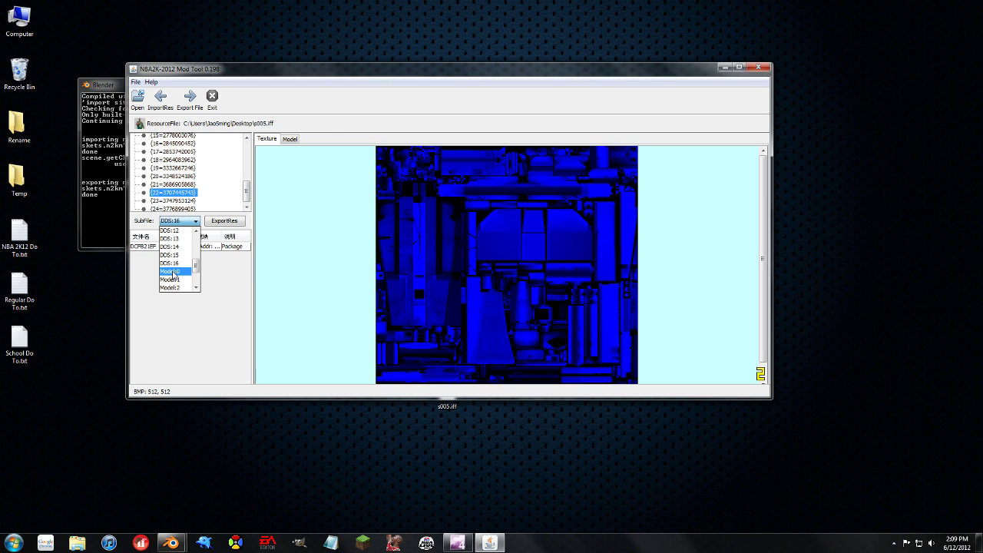
pyautogui.click(171, 271)
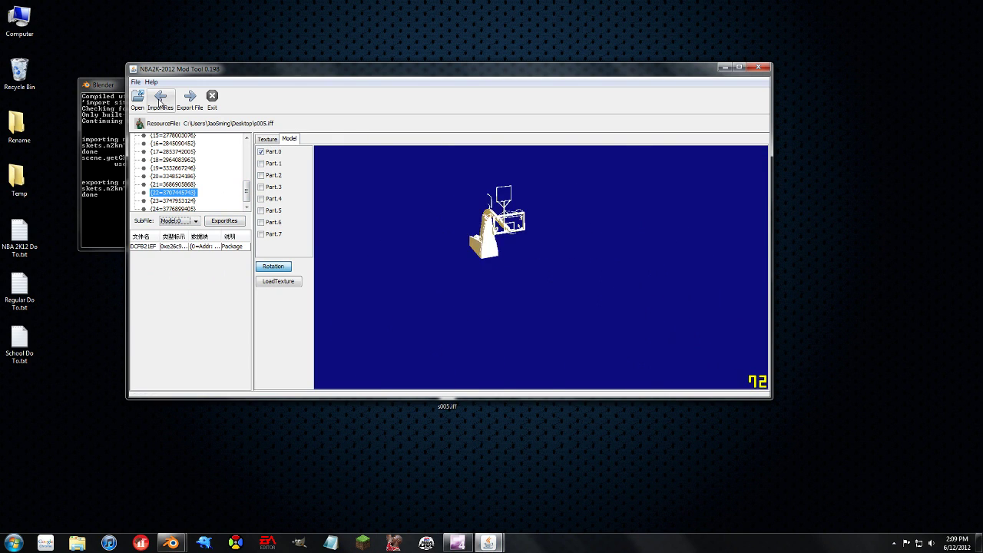
# Step: Import celticsbaskets.n2km from the Temp folder into Model:0 with import mode All
pyautogui.click(160, 101)
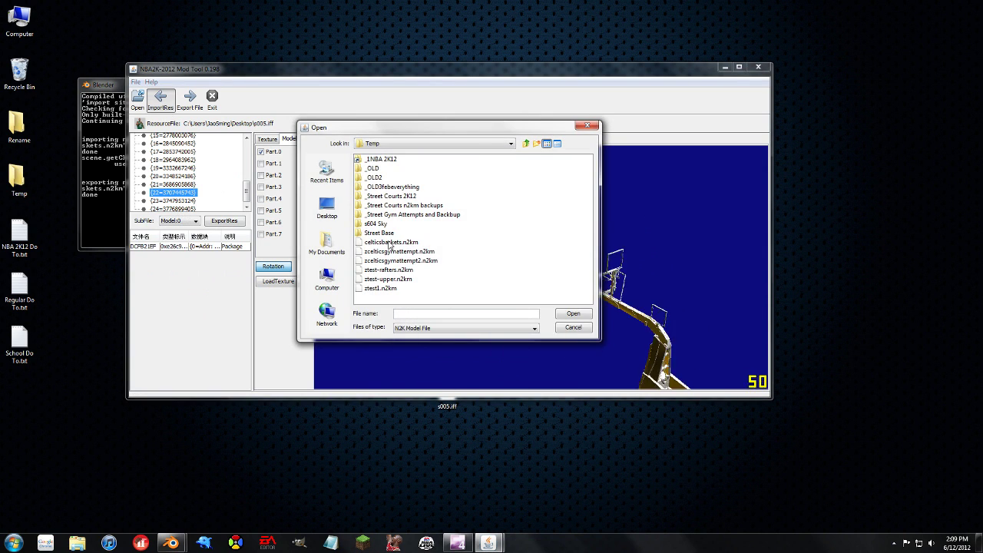
pyautogui.doubleClick(389, 243)
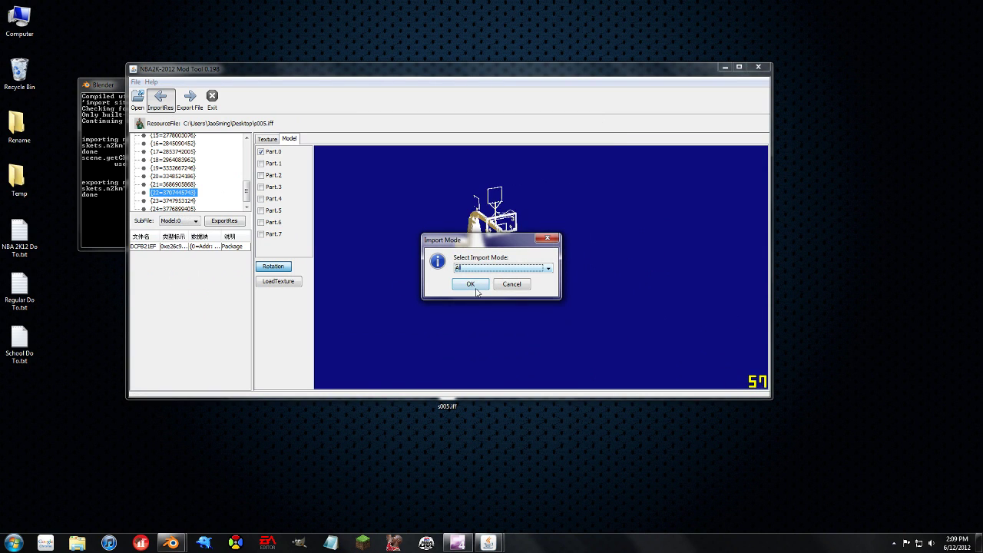
pyautogui.click(469, 283)
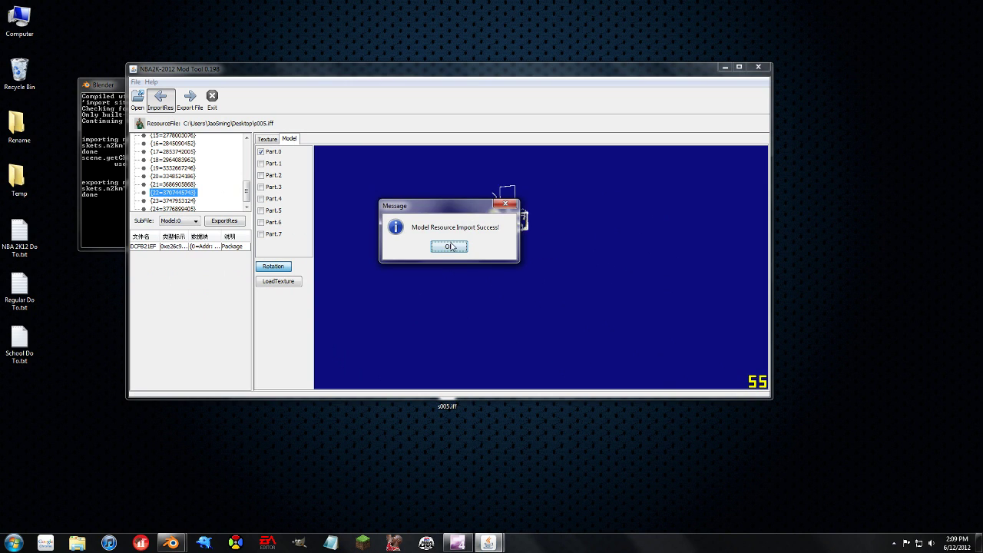
pyautogui.click(450, 247)
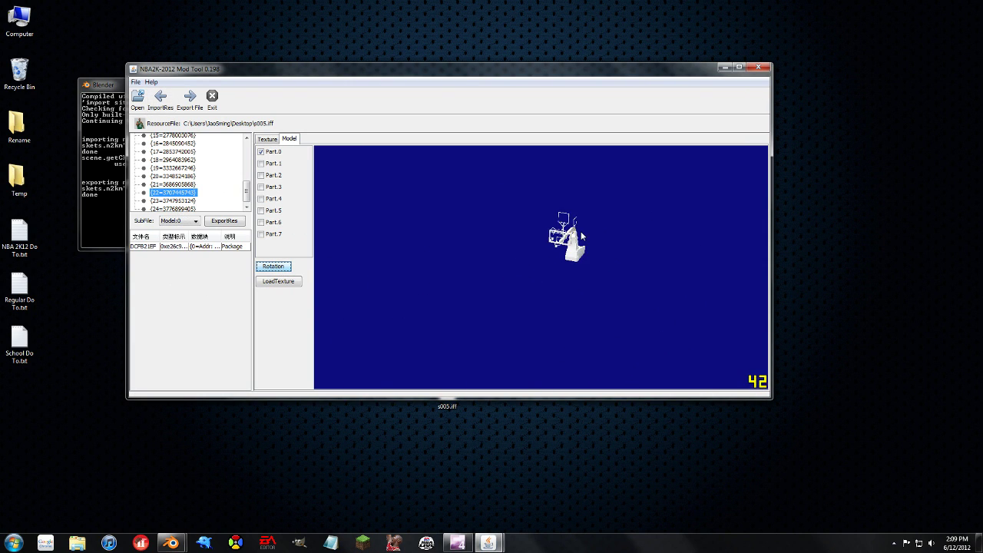
# Step: Examine the imported hoop model in the preview up close and from other angles
pyautogui.scroll(3, 571, 240)
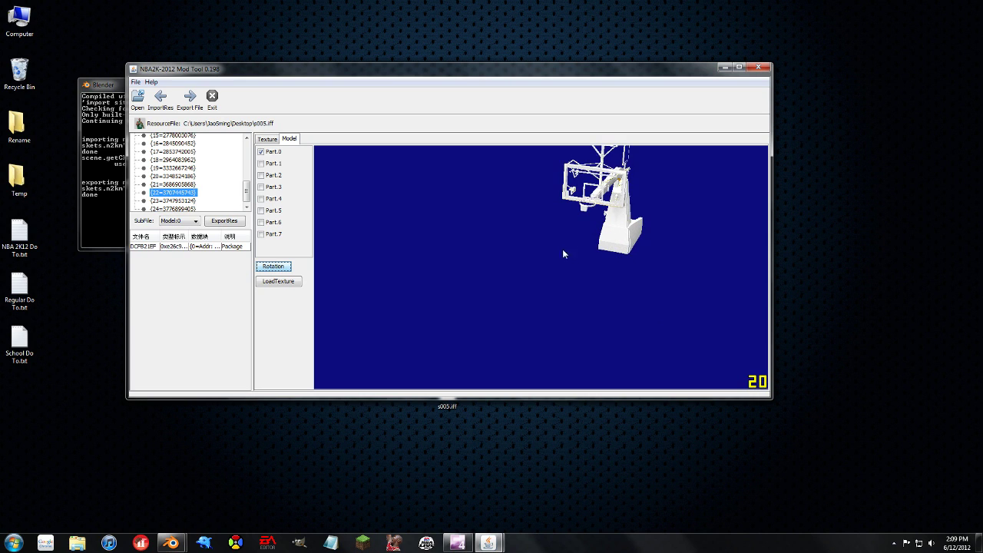
pyautogui.scroll(1, 563, 250)
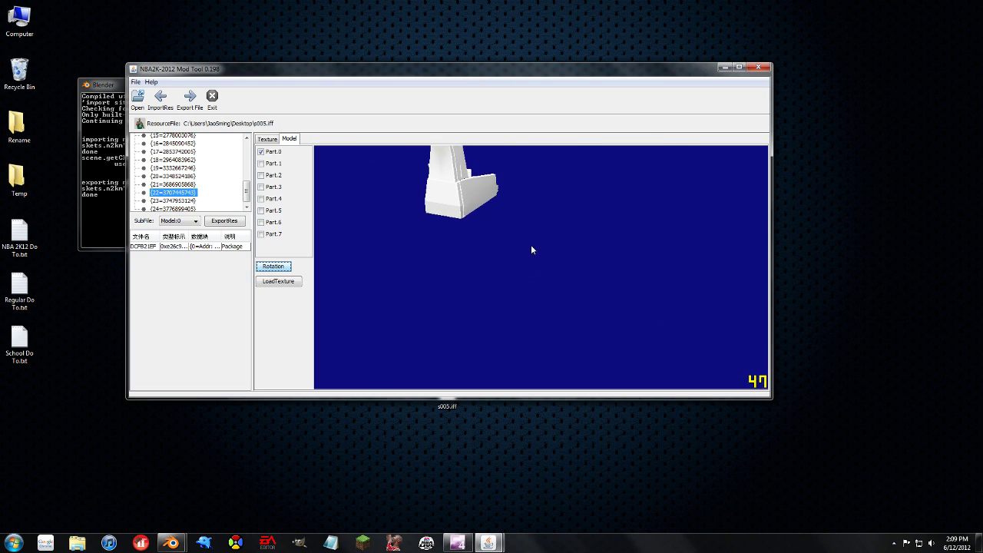
pyautogui.moveTo(487, 223); pyautogui.dragTo(476, 247)
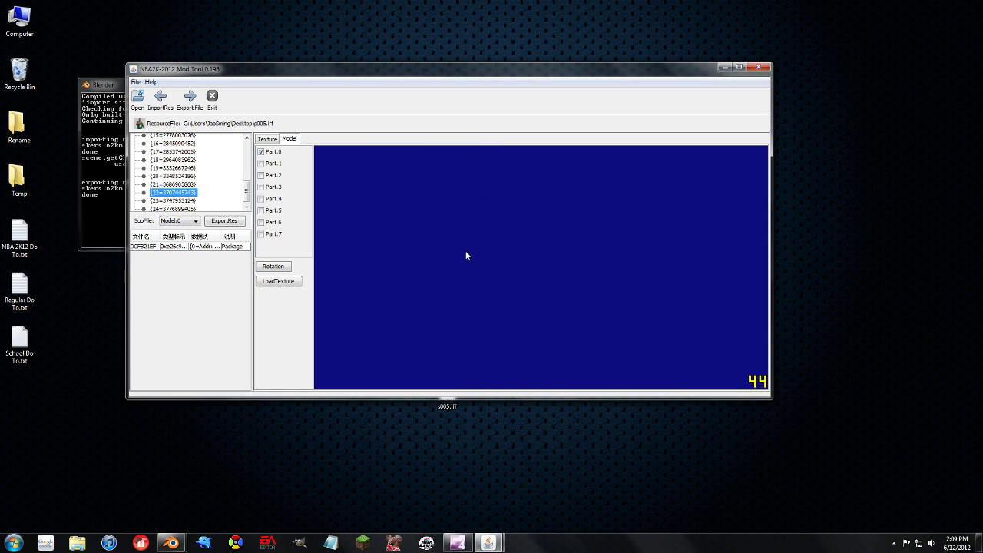
pyautogui.click(247, 168)
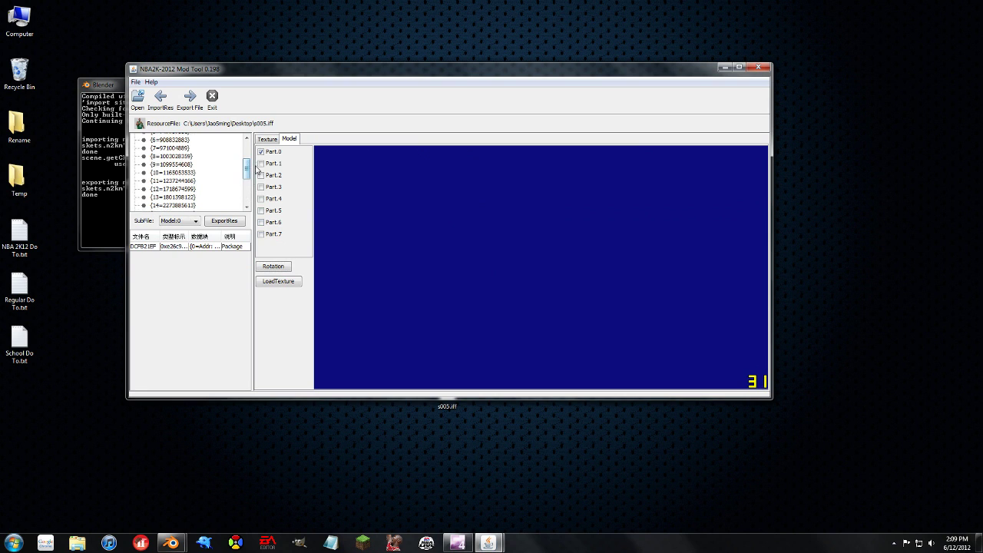
pyautogui.click(206, 181)
pyautogui.scroll(-3, 186, 198)
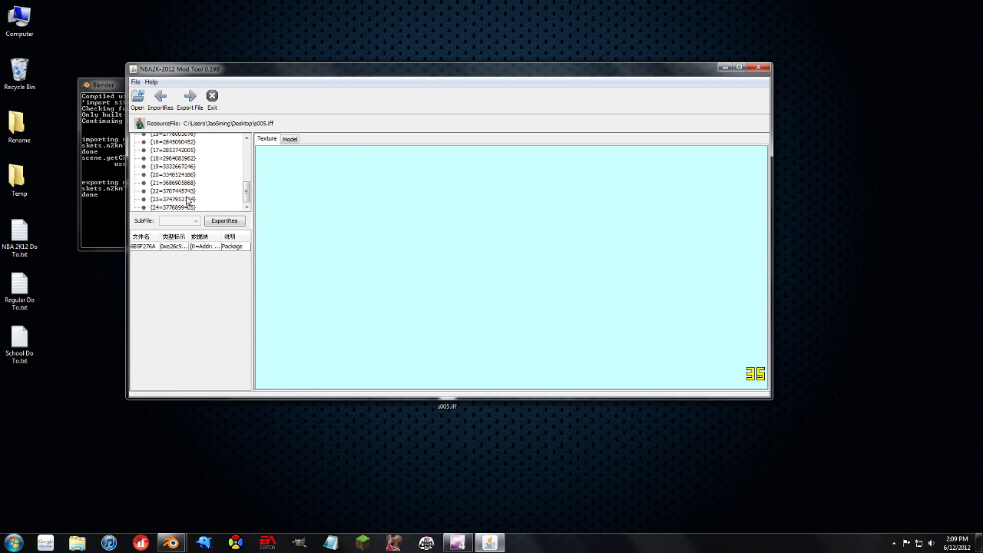
pyautogui.click(184, 199)
pyautogui.click(179, 191)
pyautogui.click(179, 221)
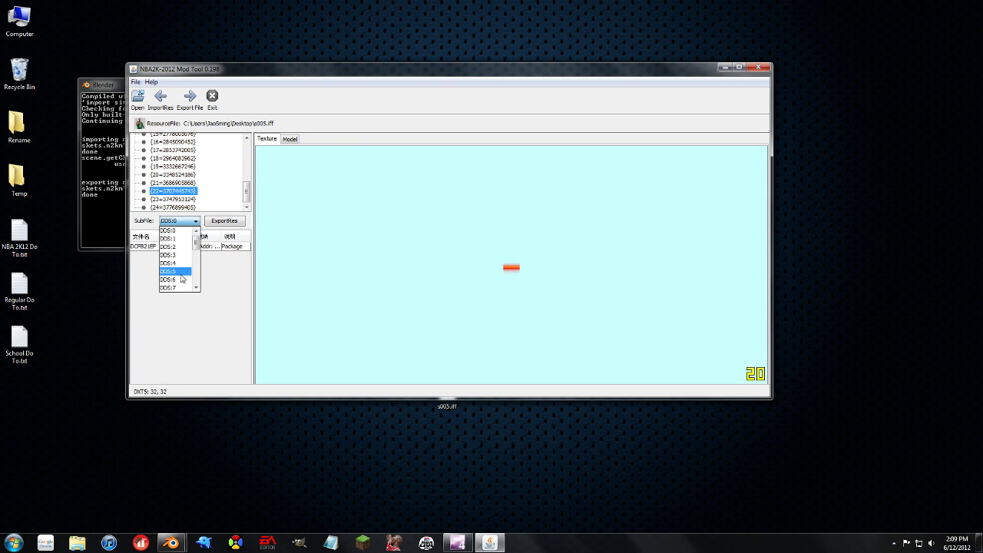
pyautogui.scroll(-5, 180, 265)
pyautogui.click(179, 255)
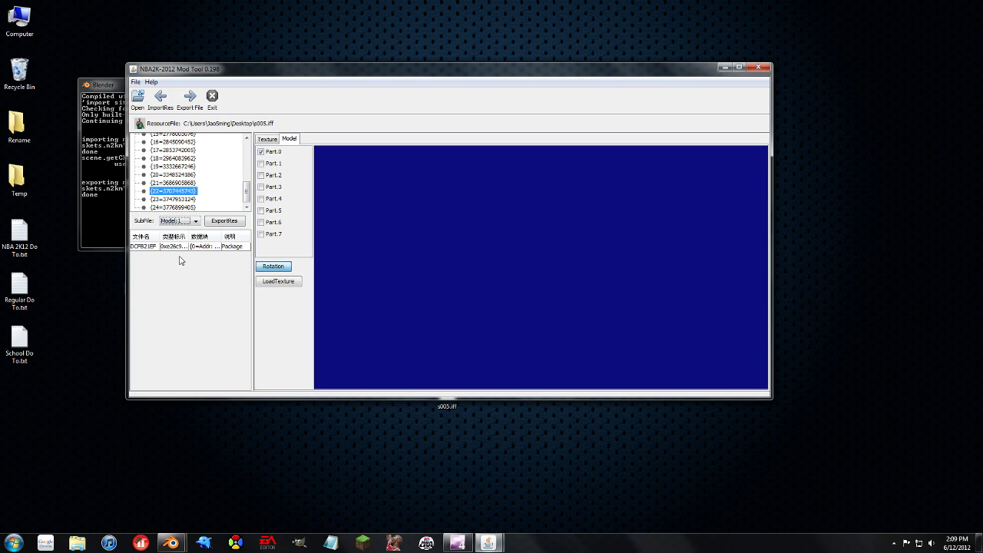
pyautogui.click(274, 199)
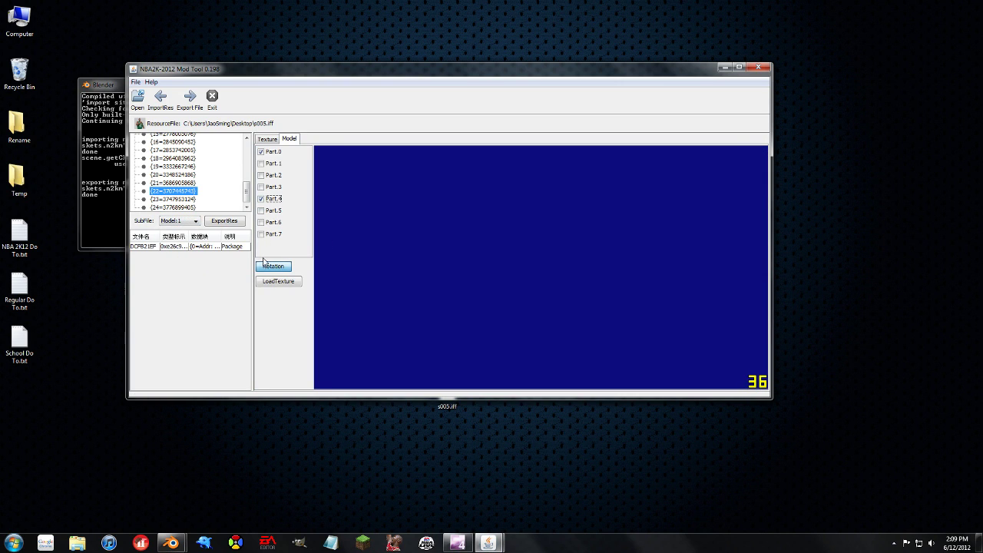
pyautogui.click(270, 211)
pyautogui.click(175, 191)
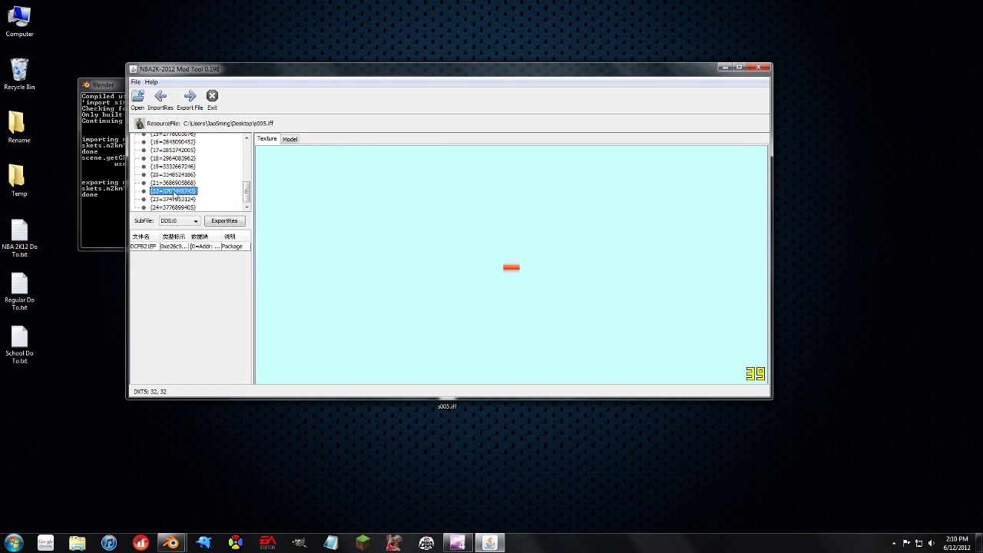
pyautogui.click(196, 221)
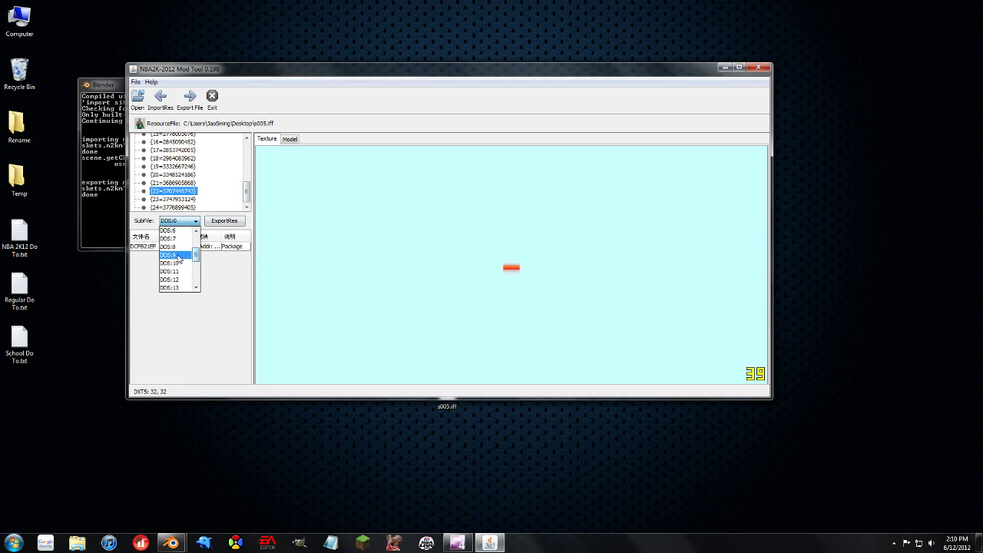
pyautogui.click(172, 238)
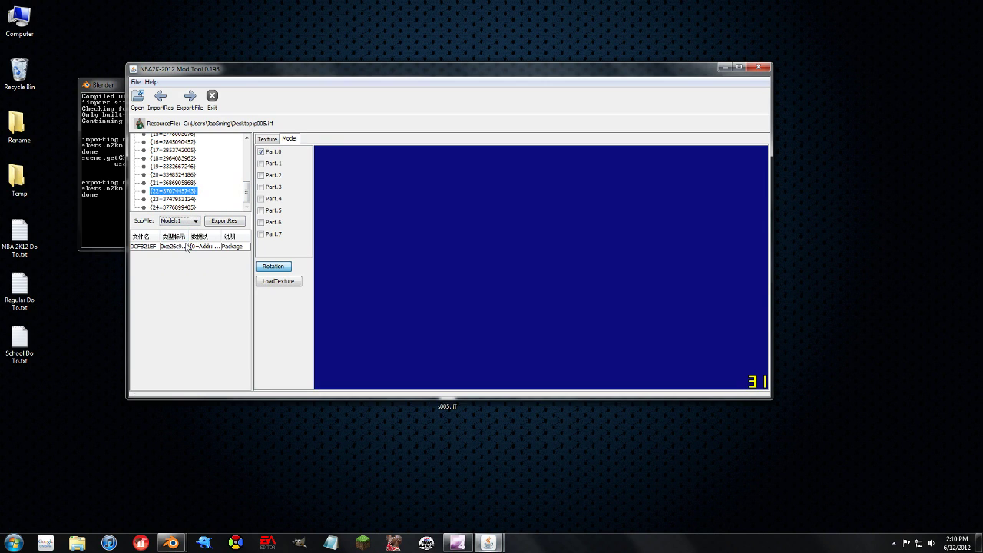